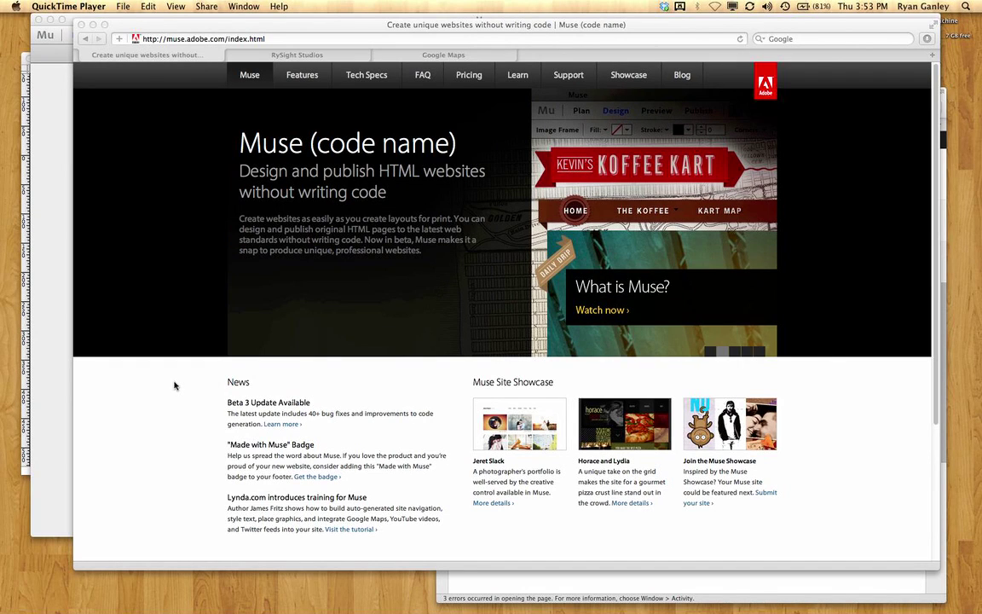
Step: View the RySight Studios site, return to the Muse homepage, and bring the MUSE DEMO outline forward
left_click(290, 55)
mouse_move(347, 153)
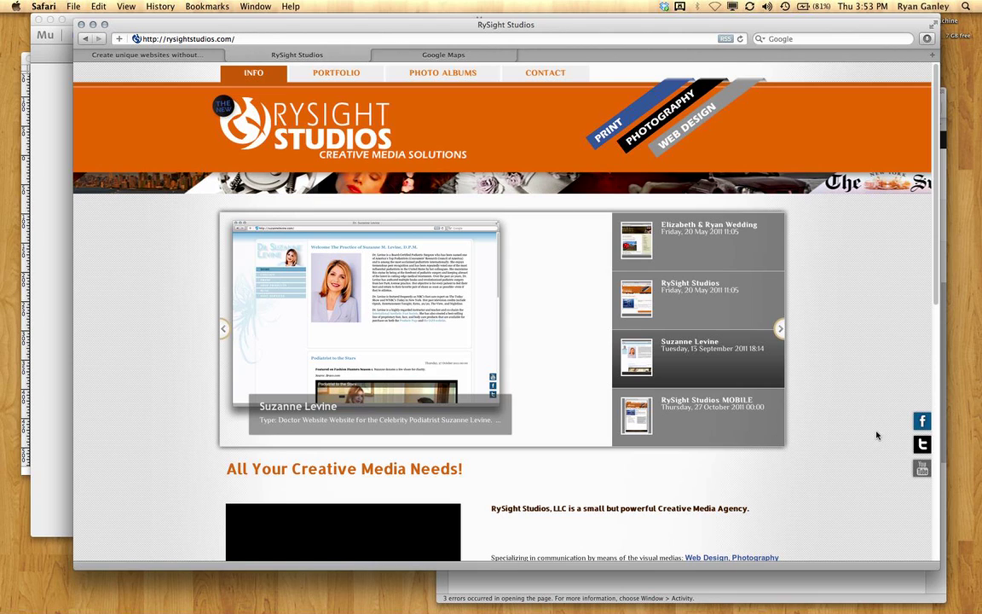
left_click(143, 54)
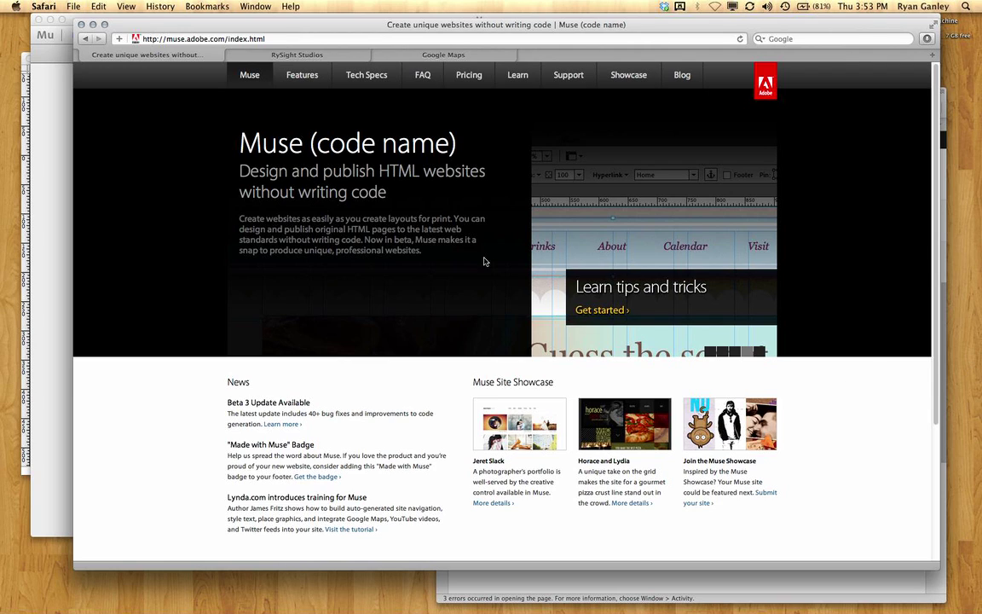
left_click(705, 582)
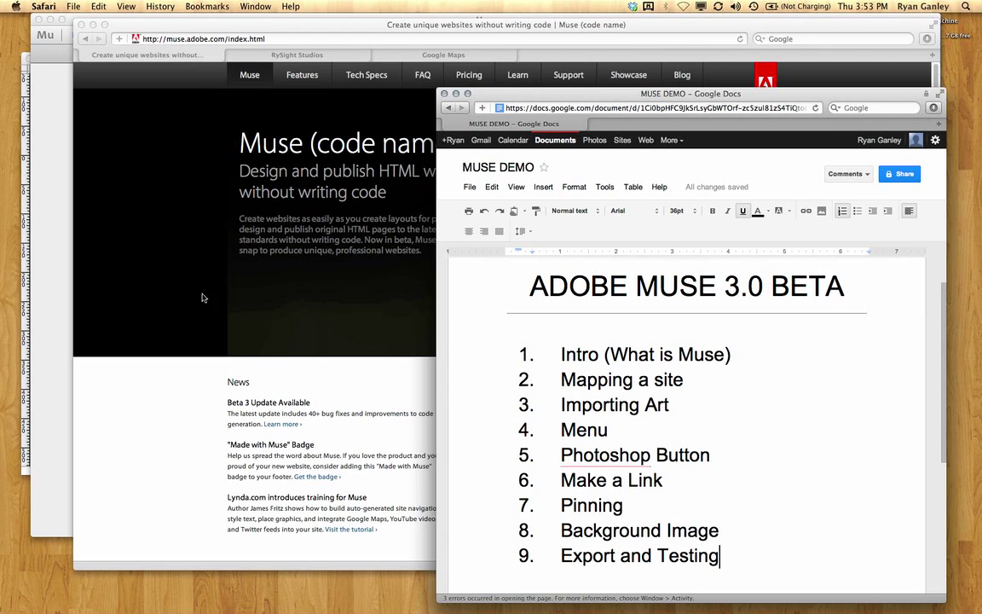
Step: Move the MUSE DEMO outline lower, highlight 'Intro (What is Muse)', and return to the Muse homepage
left_click(132, 318)
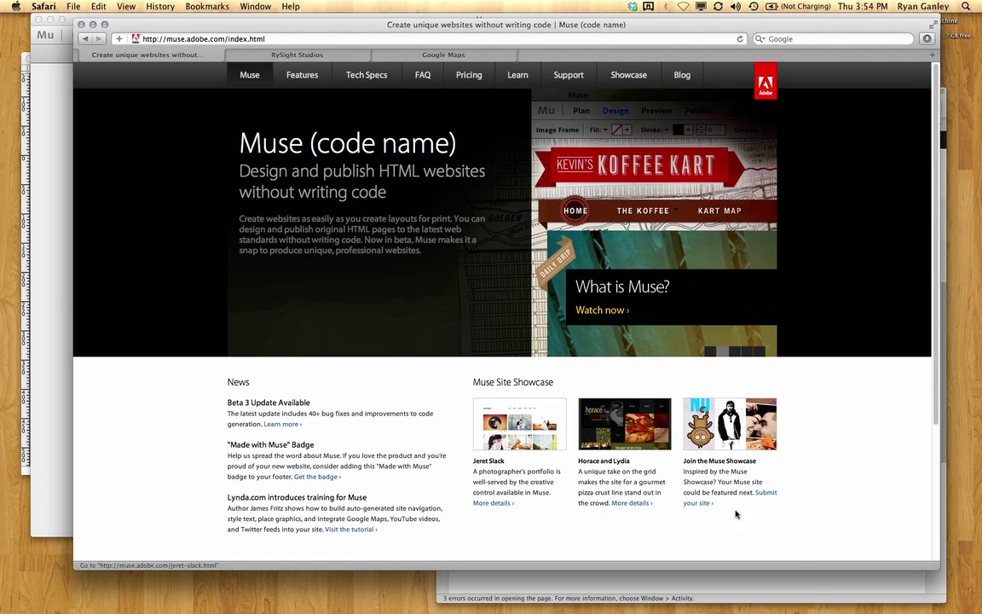
left_click(735, 578)
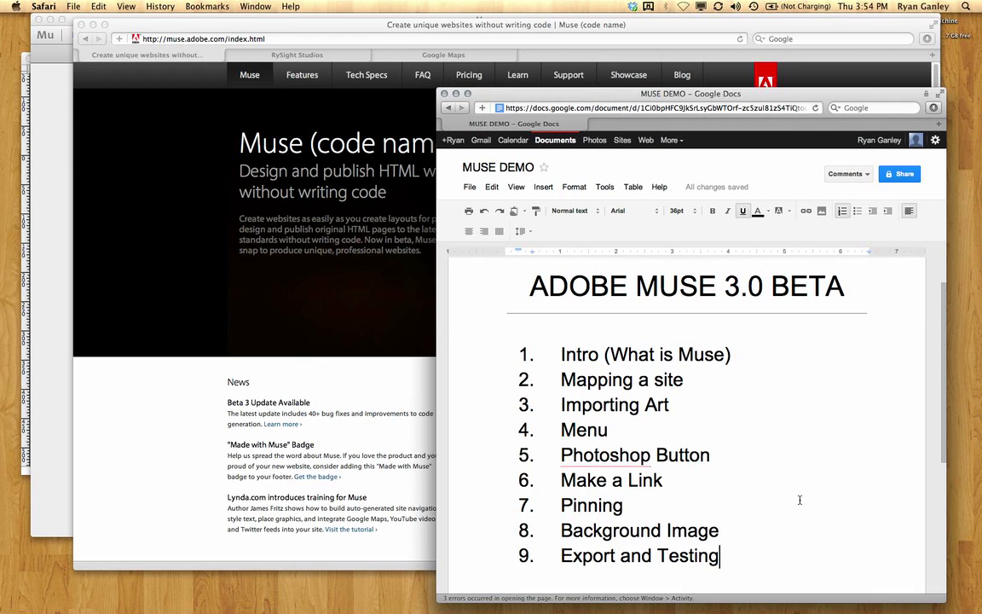
scroll(792, 444, "down", 2)
scroll(793, 447, "up", 3)
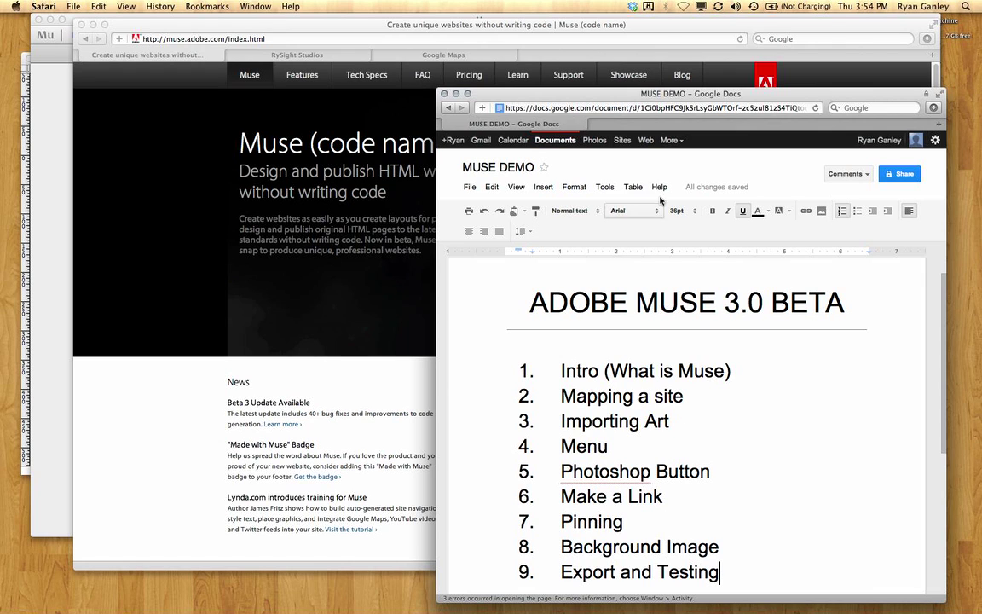
left_click_drag(687, 98, 711, 314)
left_click_drag(754, 588, 582, 588)
left_click(145, 328)
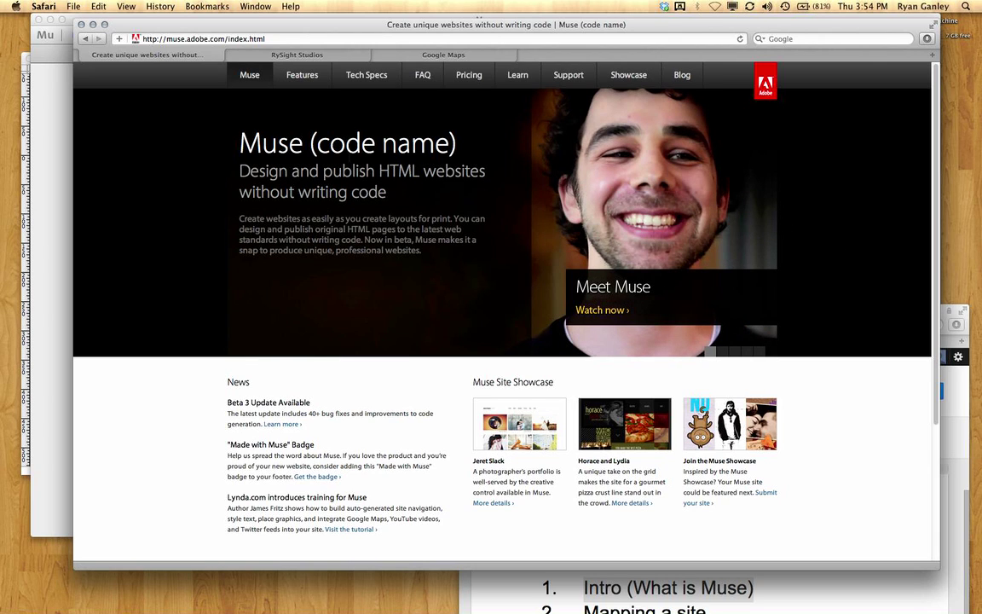
Step: Browse the Muse Pricing and FAQ pages, then bring the Muse app's welcome screen forward
left_click(461, 77)
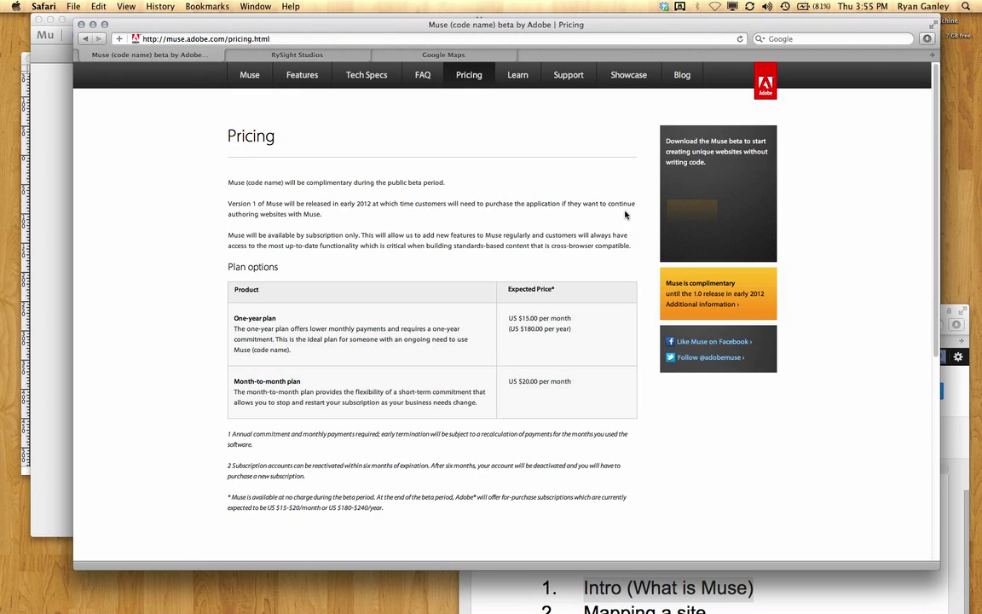
left_click(422, 75)
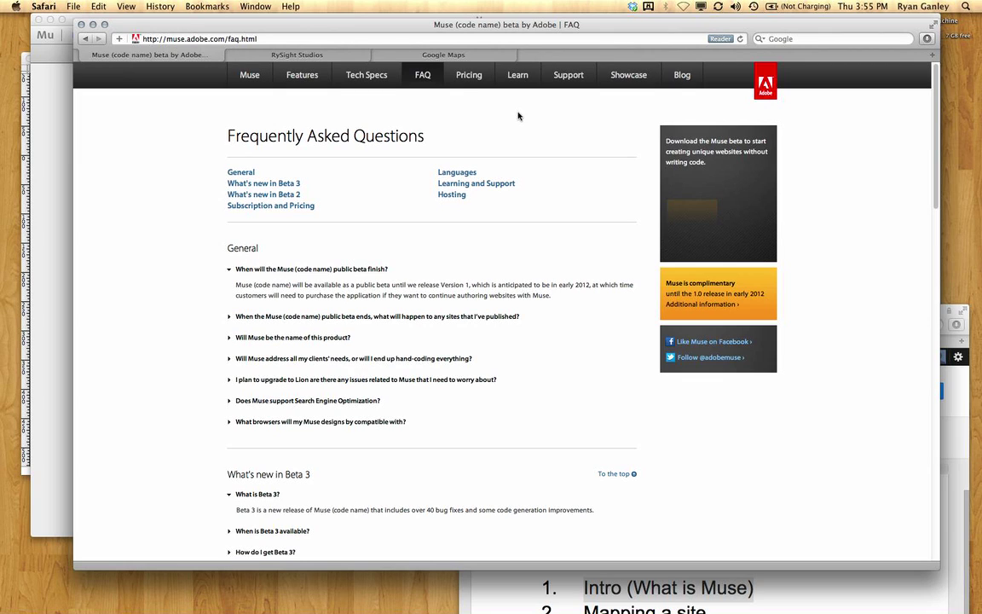
left_click(468, 75)
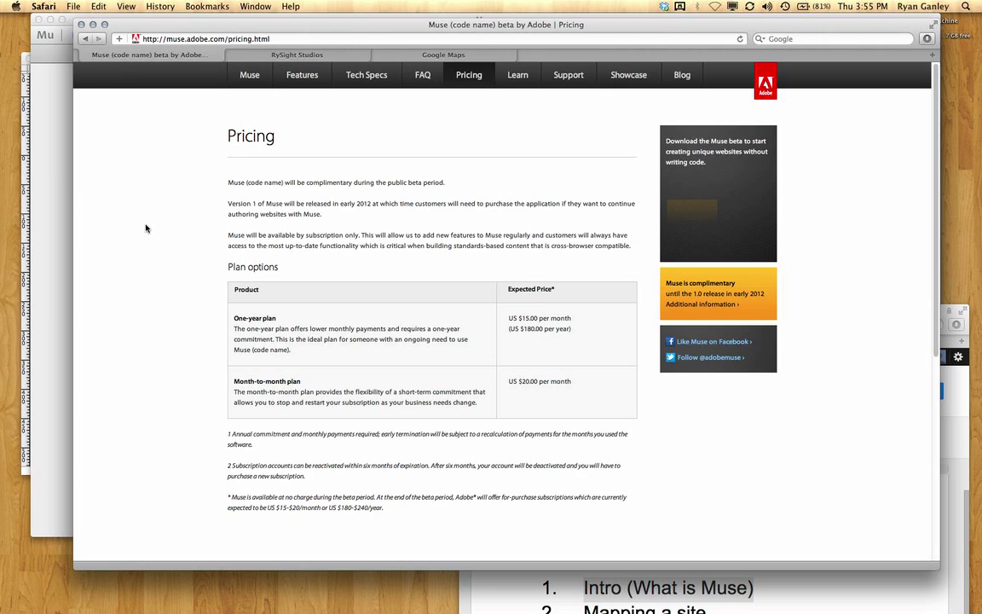
scroll(132, 207, "down", 1)
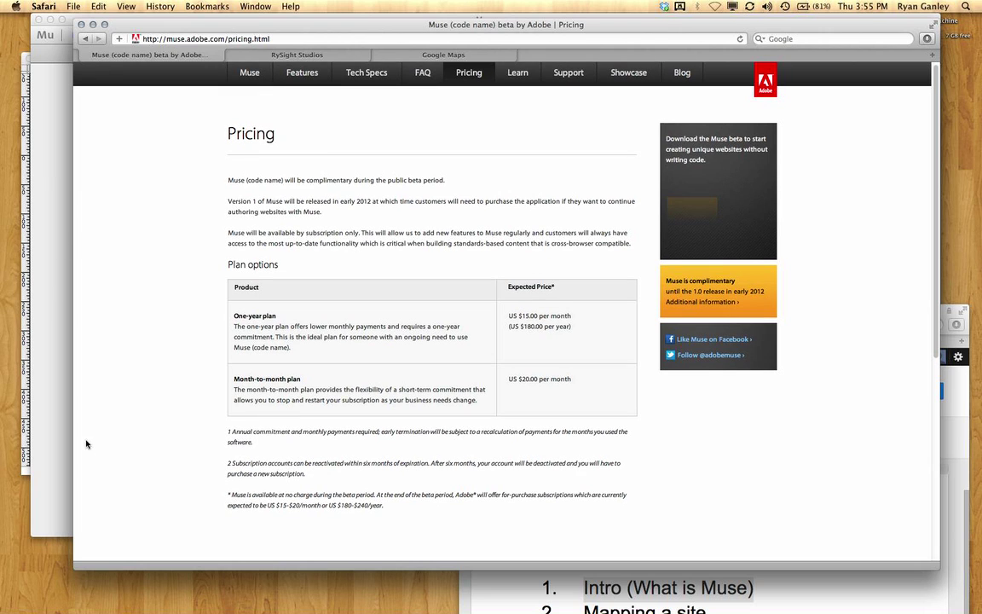
left_click(244, 73)
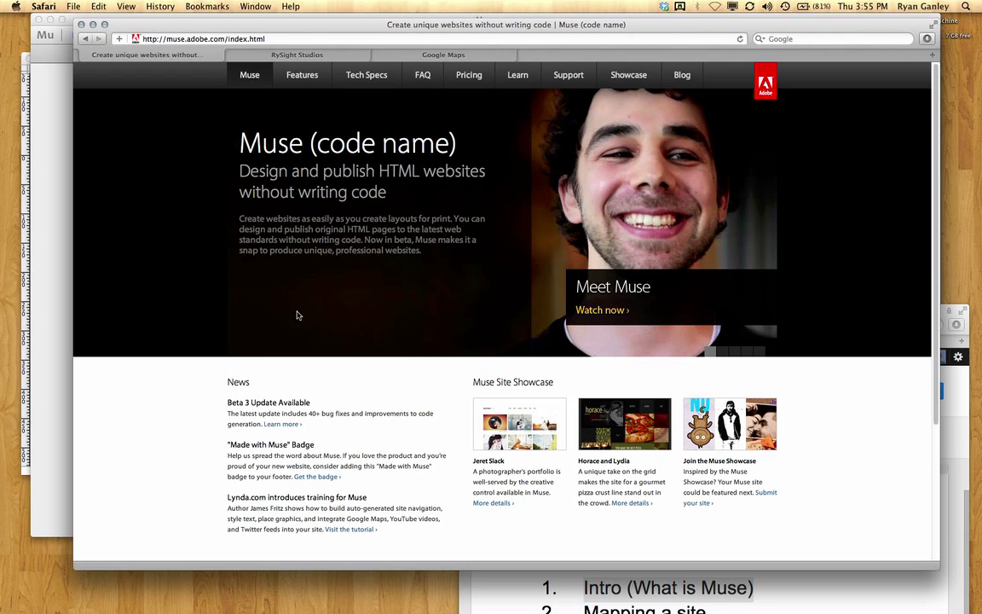
left_click(65, 328)
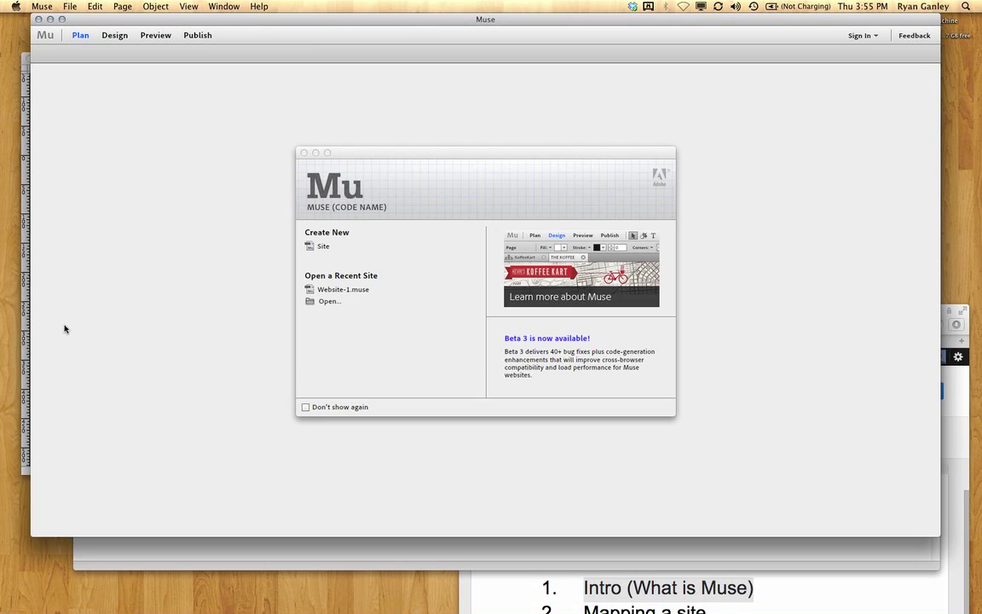
Step: Create the new site Website-1 with default settings and highlight 'Mapping a site' in the outline
left_click(324, 247)
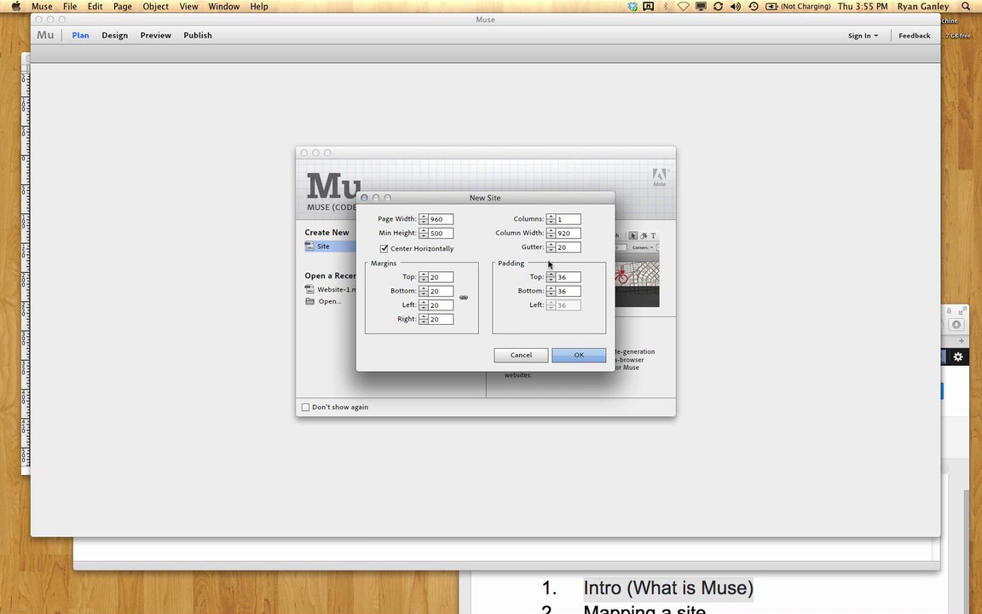
left_click(576, 354)
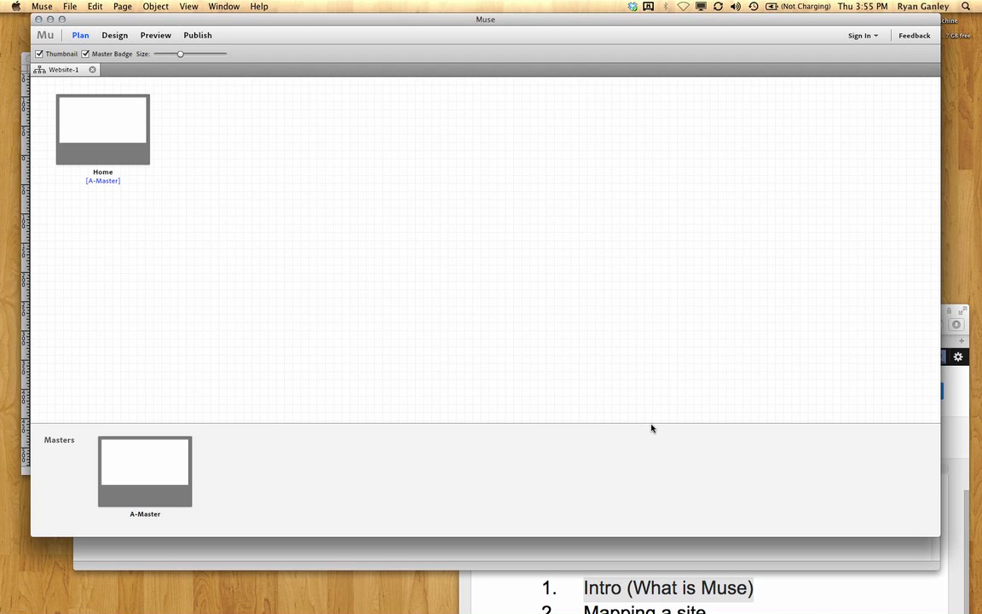
left_click(818, 593)
scroll(771, 579, "down", 3)
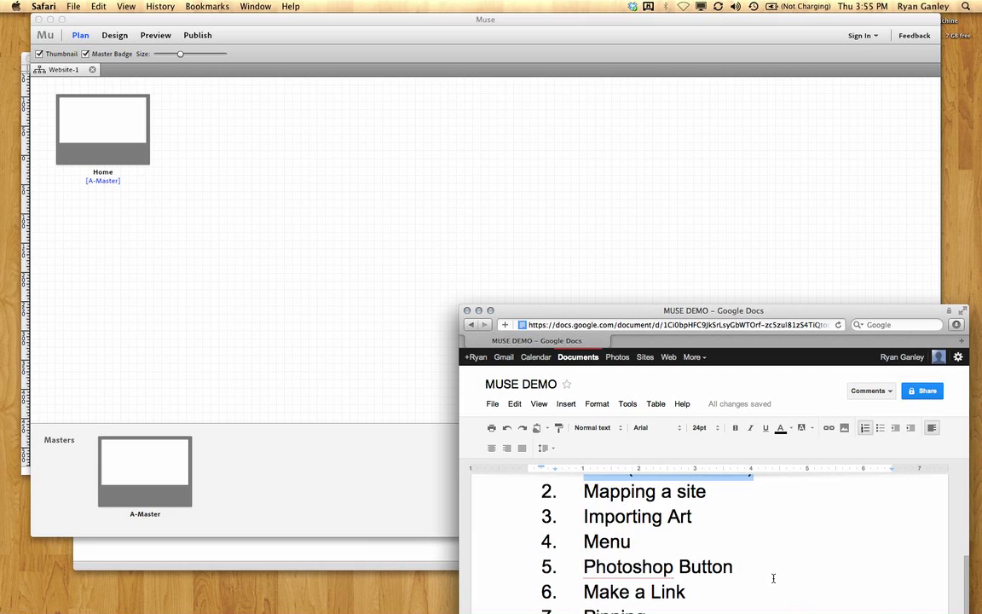
scroll(763, 565, "up", 1)
left_click_drag(707, 522, 583, 521)
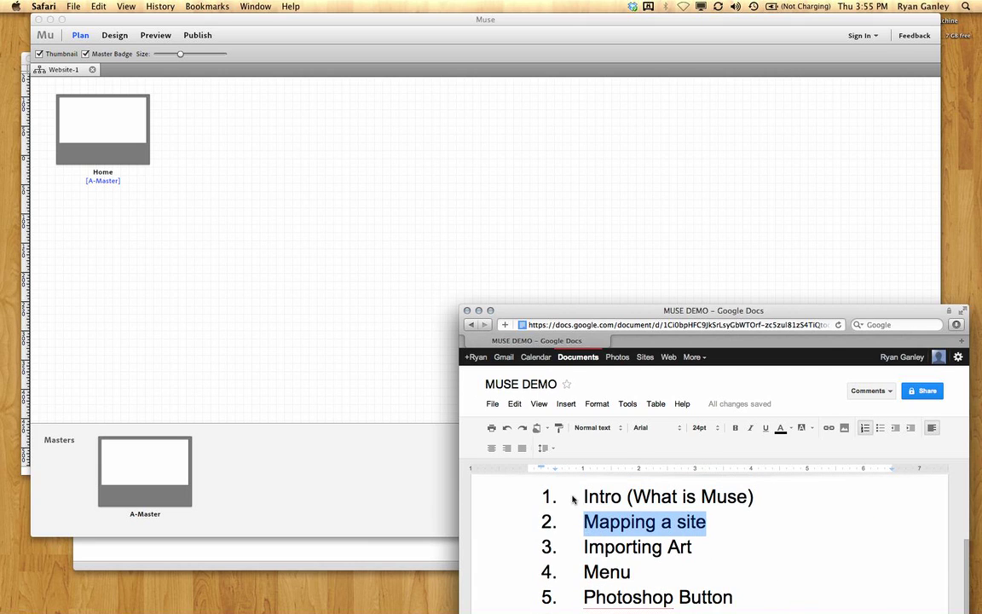
left_click(267, 222)
left_click(97, 110)
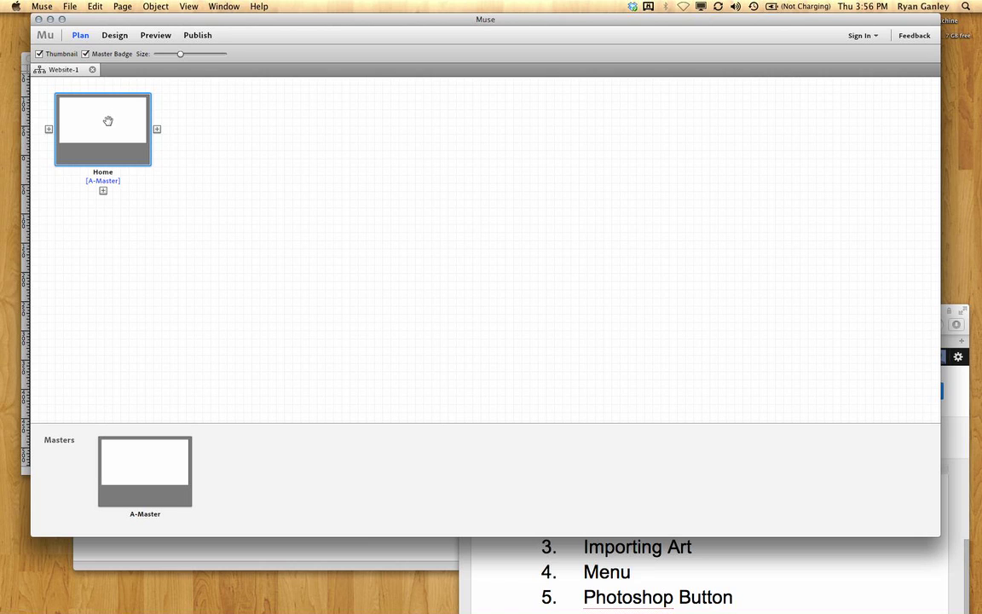
Step: On A-Master, draw a 960×62 rectangle across the page top and fill it red
double_click(180, 464)
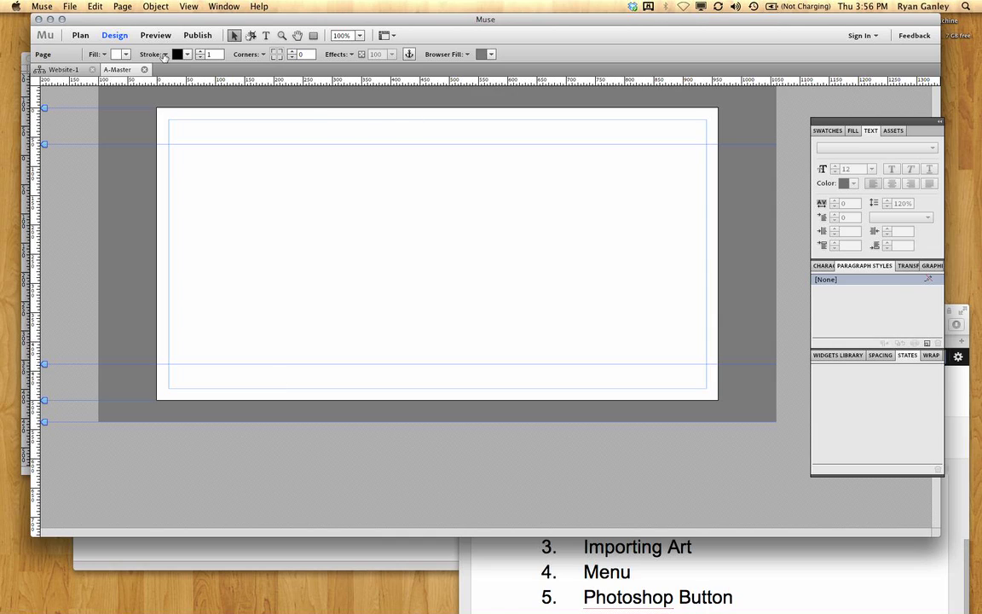
left_click(313, 35)
left_click_drag(156, 107, 718, 145)
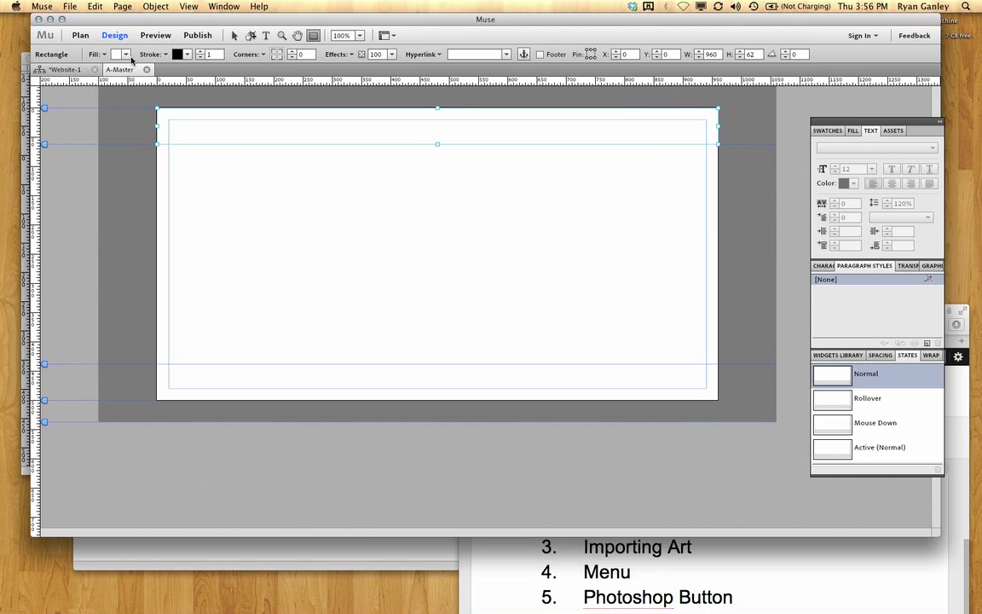
left_click(120, 53)
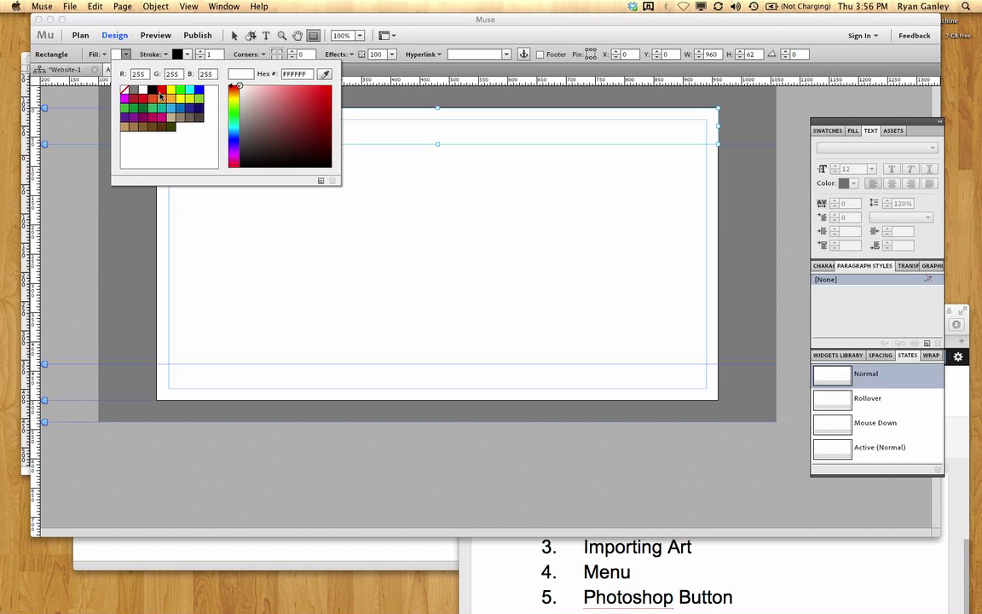
left_click(133, 90)
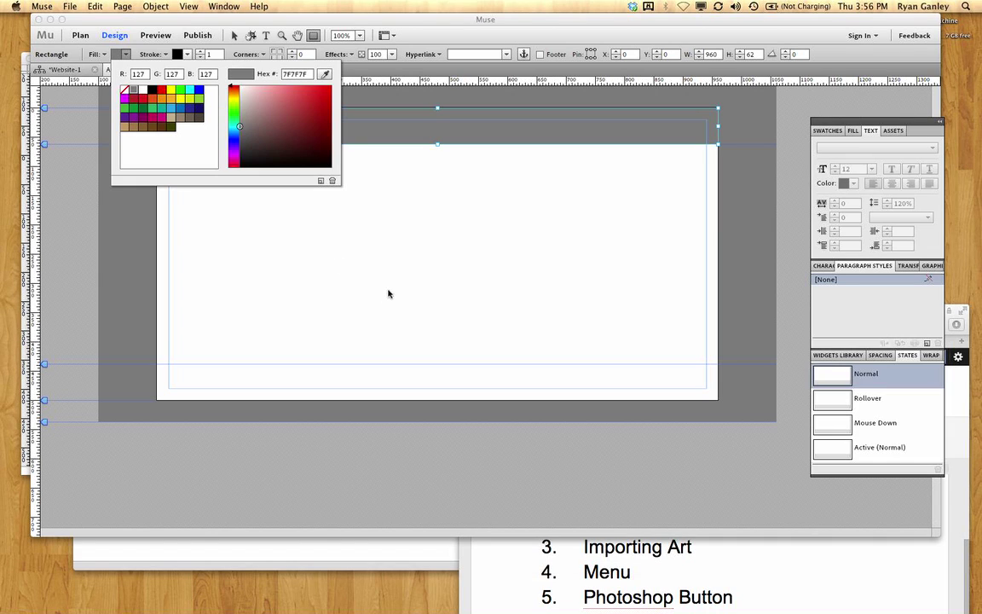
double_click(171, 91)
left_click(553, 352)
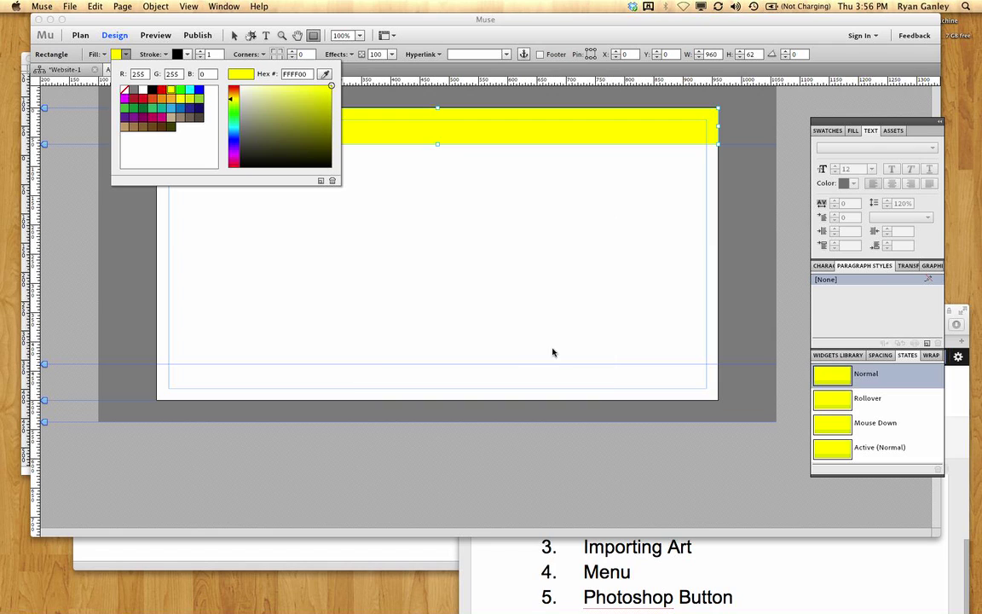
left_click(161, 90)
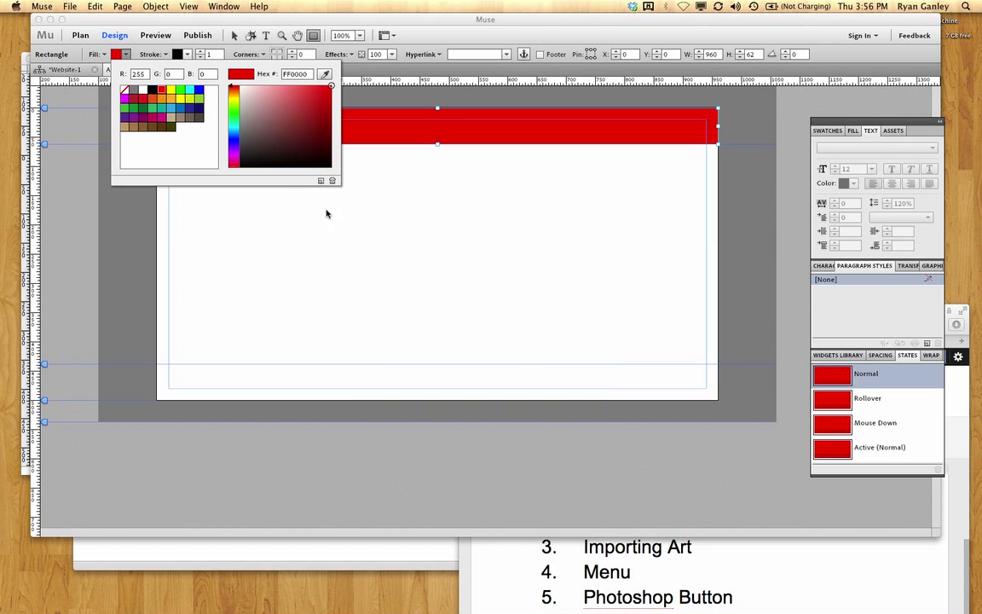
left_click(275, 250)
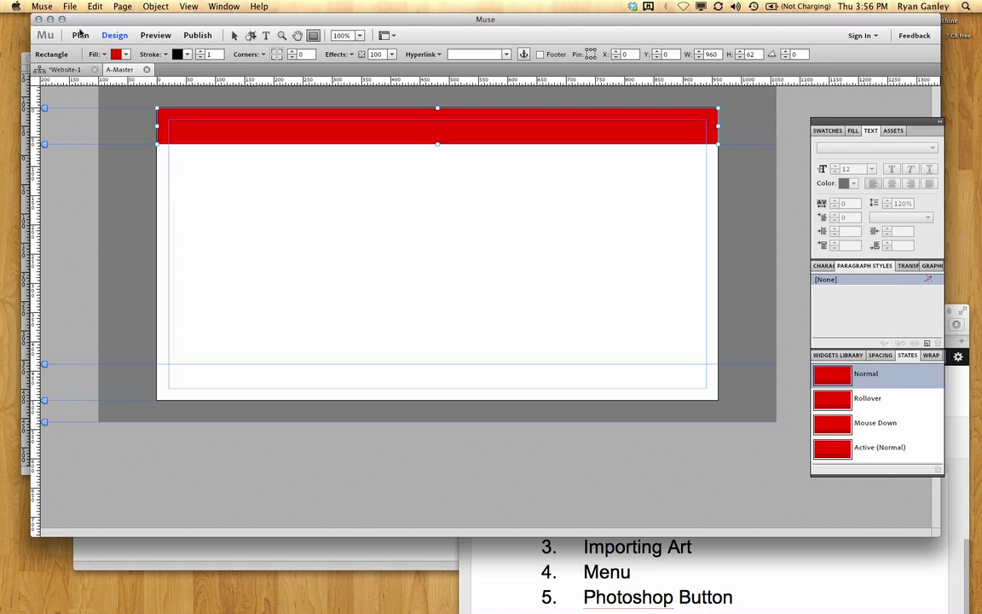
left_click(81, 39)
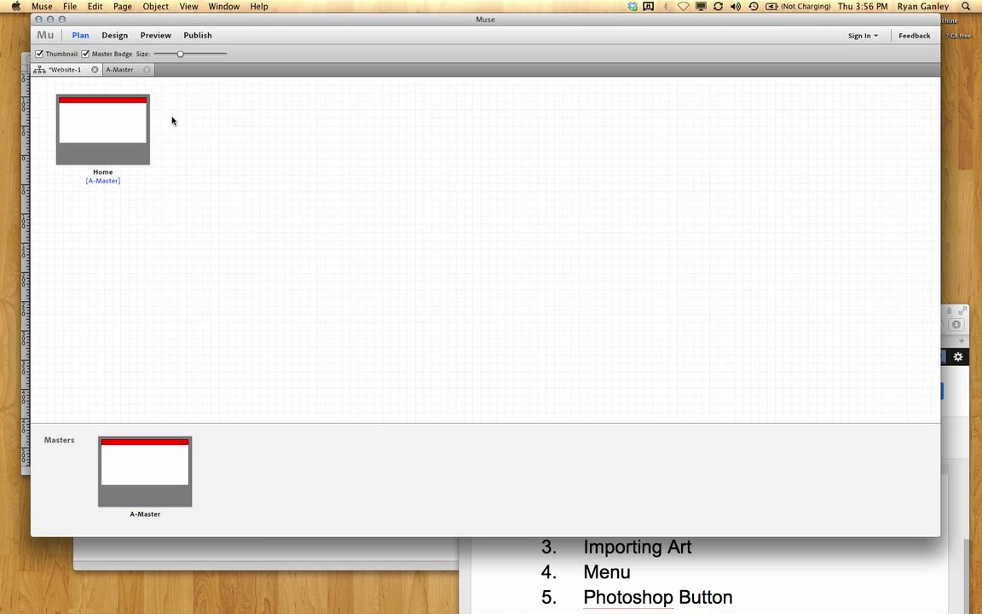
Step: Add pages named Info and contact after Home in the site plan
mouse_move(131, 122)
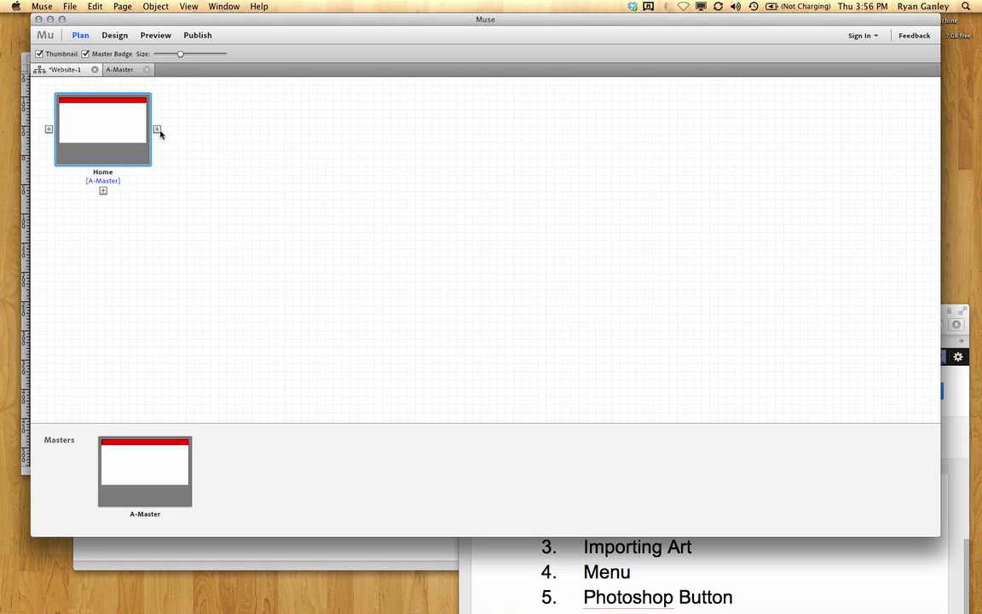
left_click(157, 129)
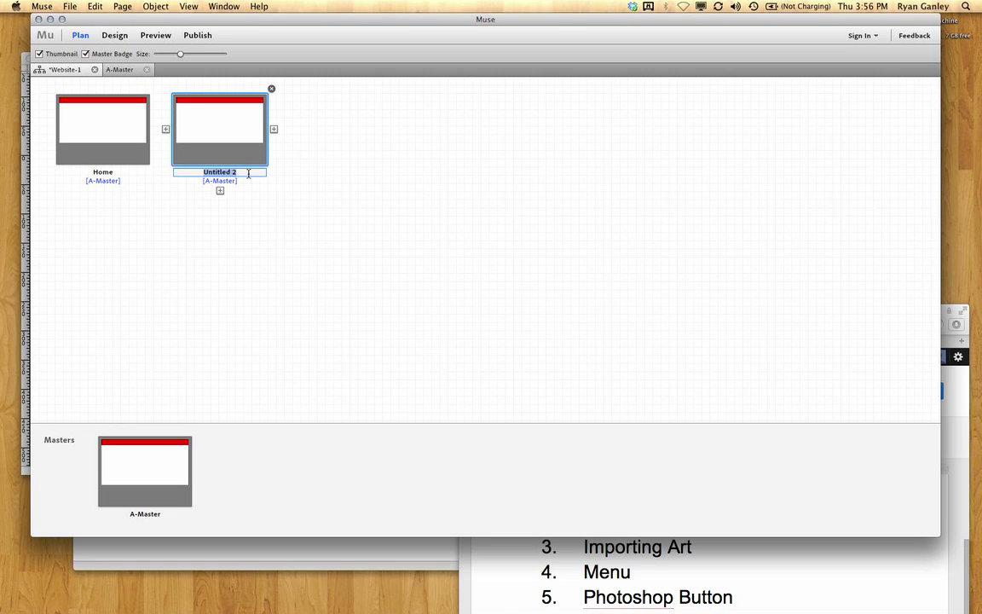
type("Info")
left_click(274, 129)
type("c")
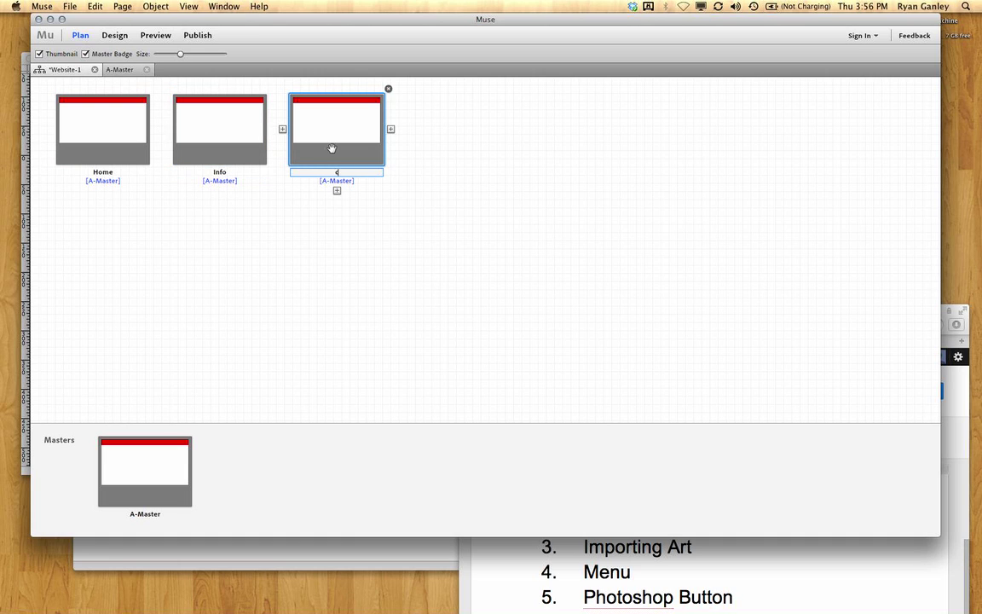
type("ontact")
left_click(371, 293)
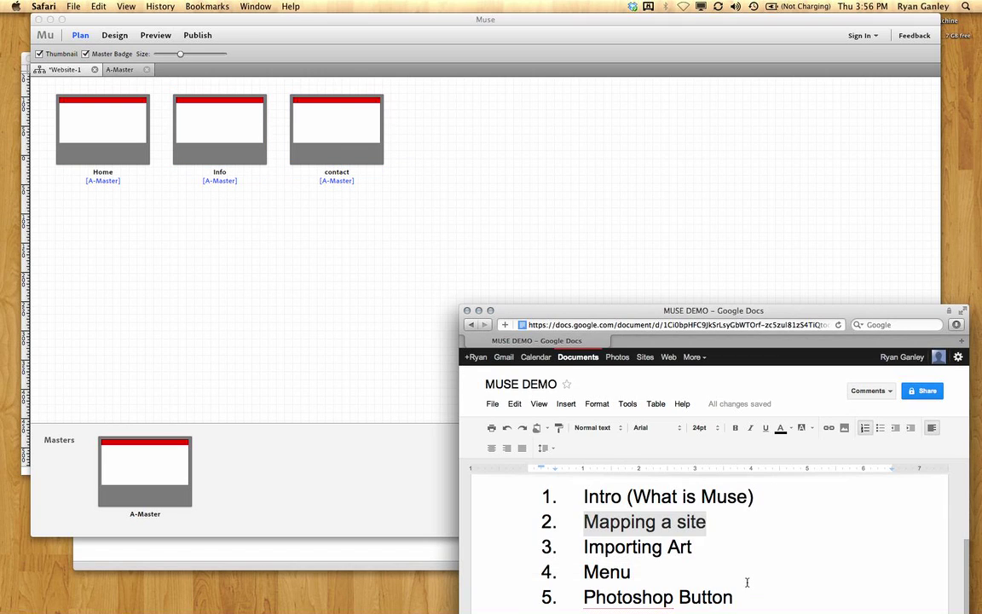
Step: Highlight 'Importing Art' in the MUSE DEMO outline and move the notes window lower
left_click(674, 544)
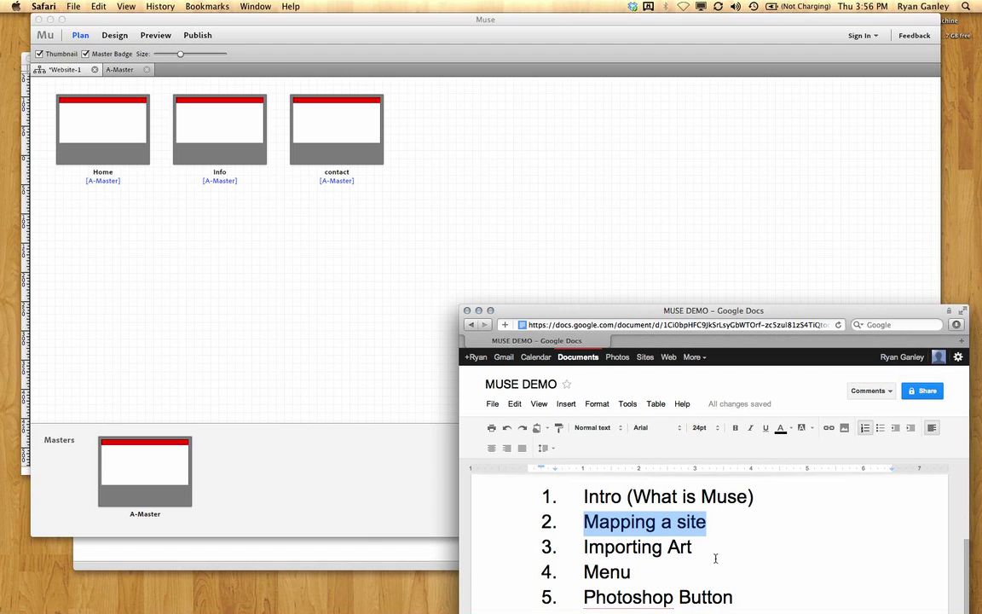
left_click_drag(692, 547, 539, 546)
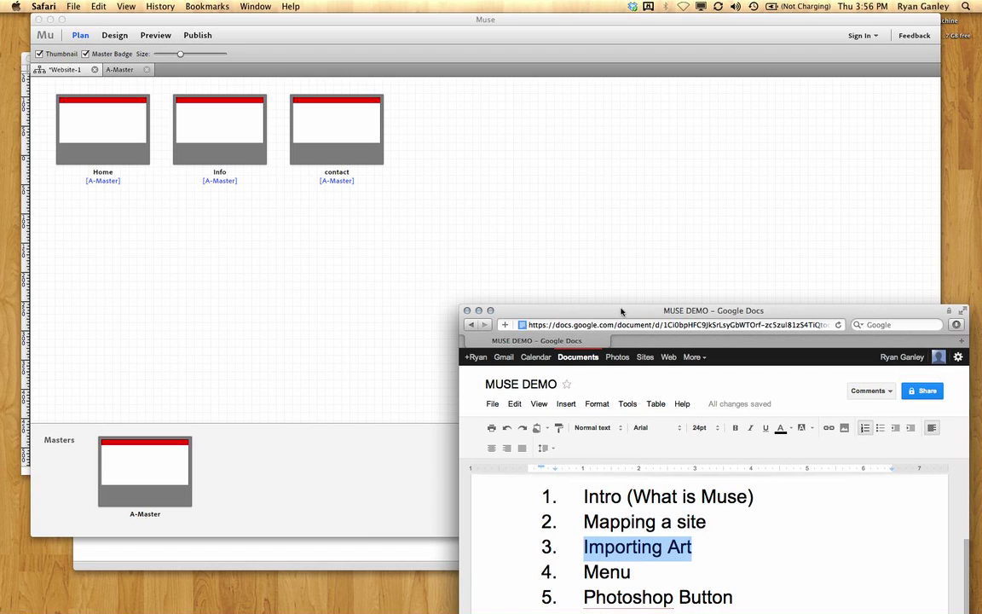
left_click_drag(620, 311, 623, 365)
Step: Place Ry-Logo_19.png from the DeMo folder onto the A-Master page
left_click(146, 453)
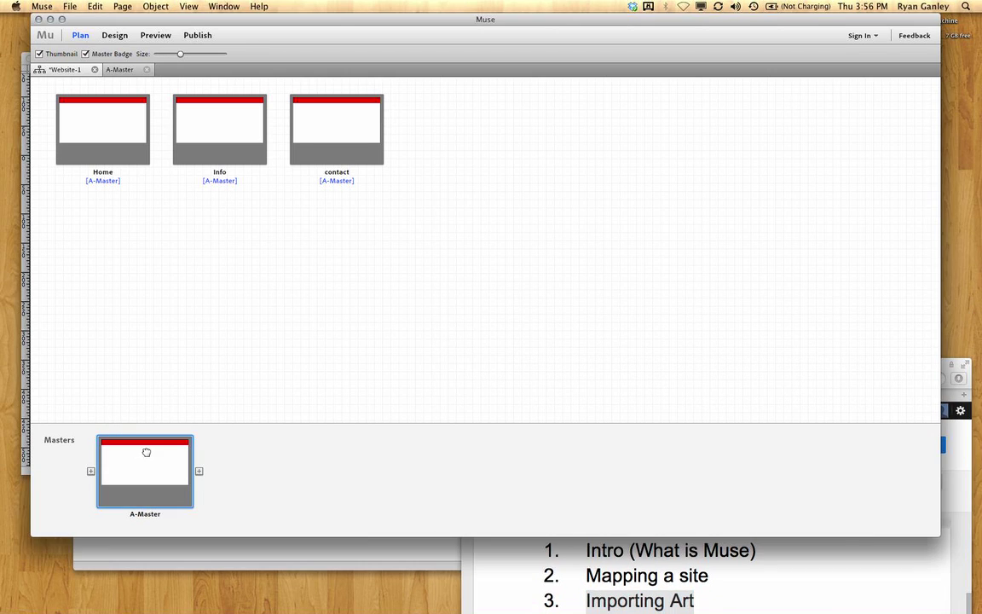
double_click(146, 453)
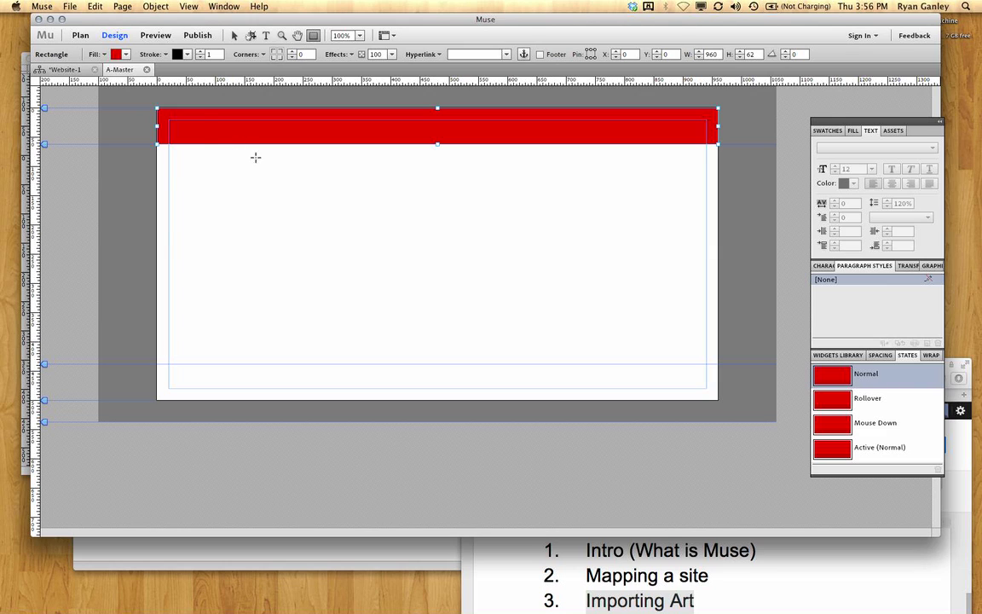
left_click(94, 6)
mouse_move(70, 6)
left_click(98, 116)
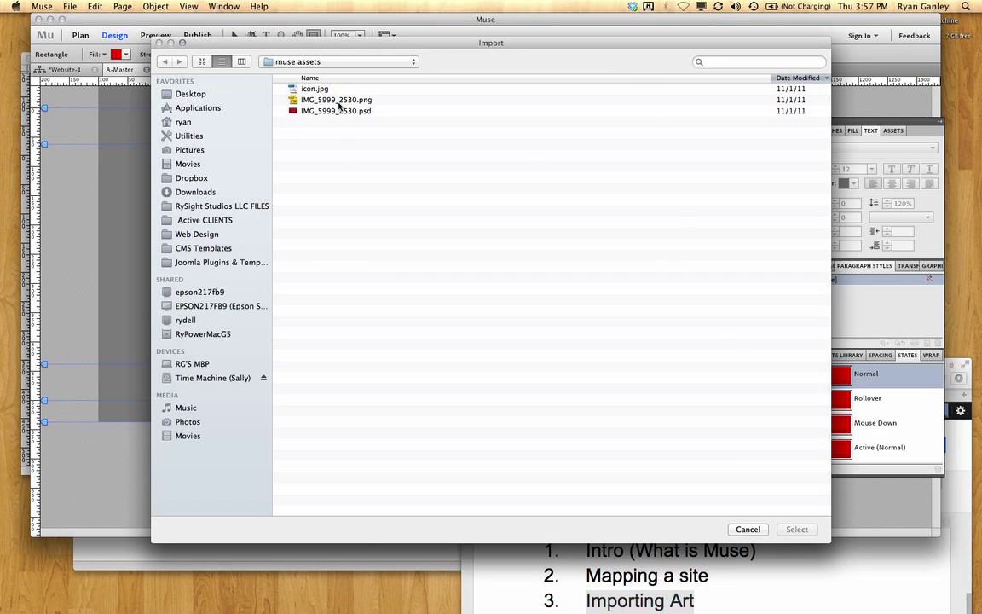
left_click(344, 65)
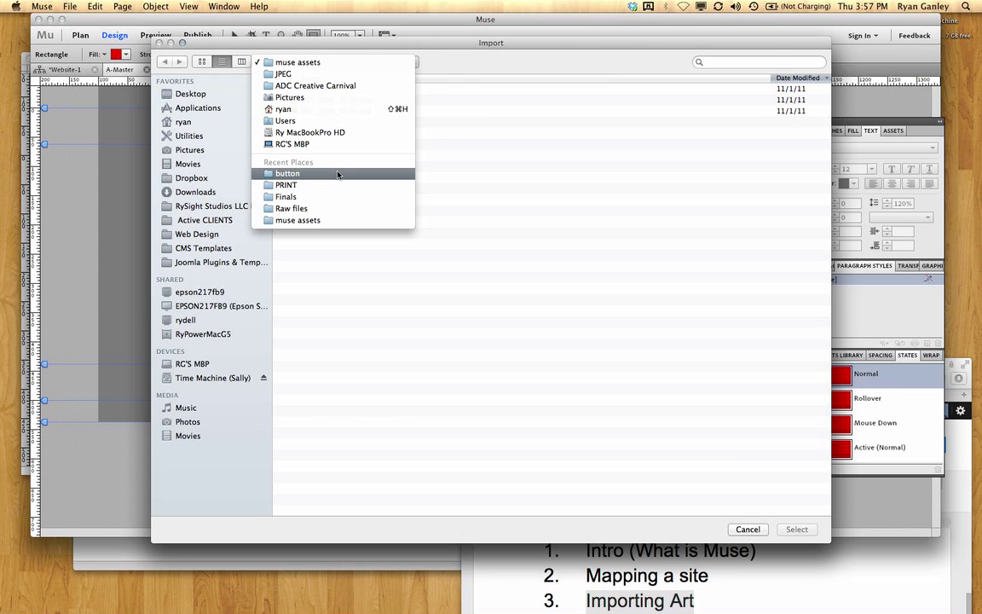
left_click(338, 174)
left_click(327, 67)
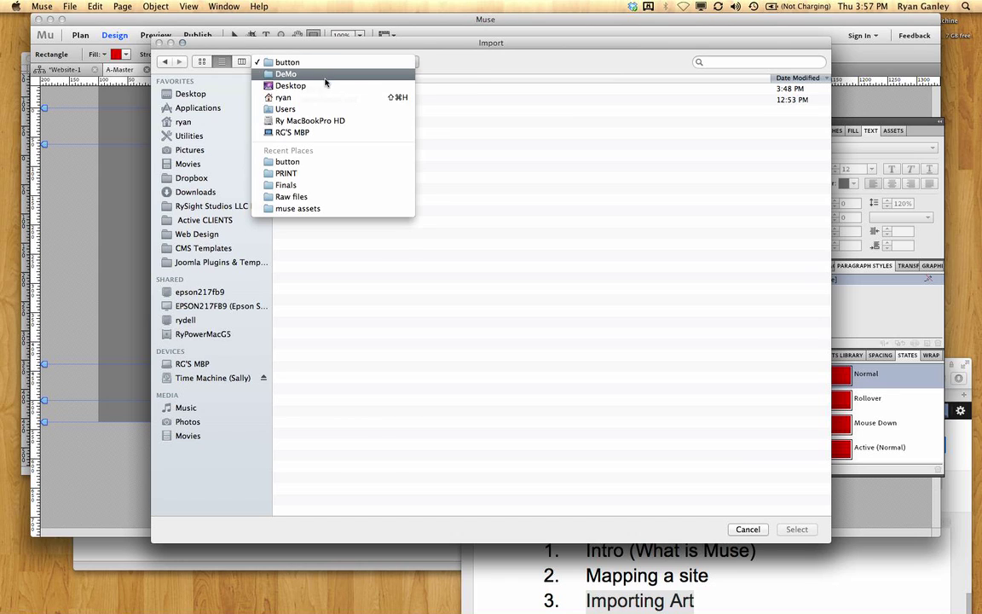
left_click(324, 75)
double_click(313, 100)
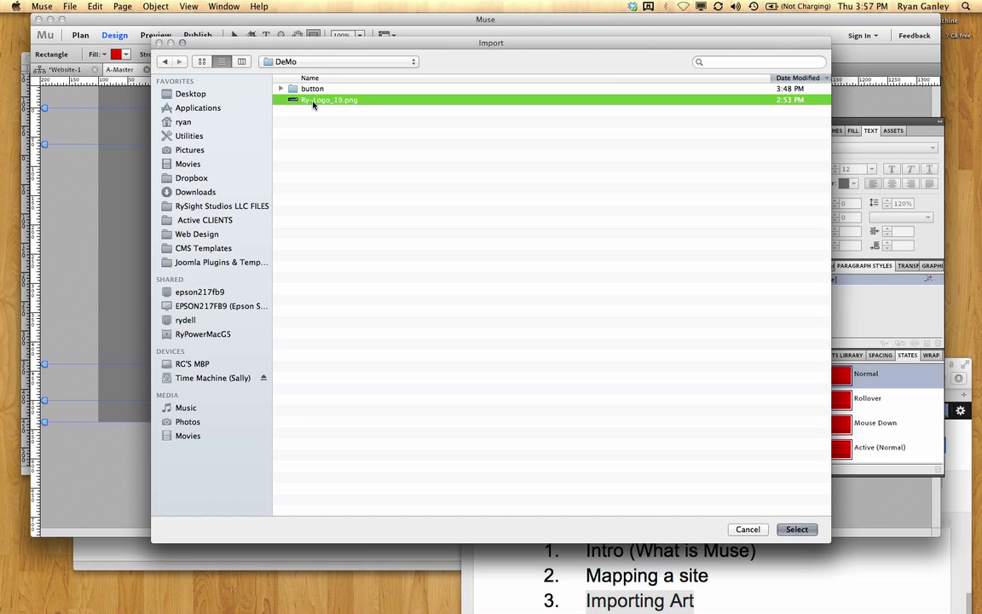
left_click(160, 114)
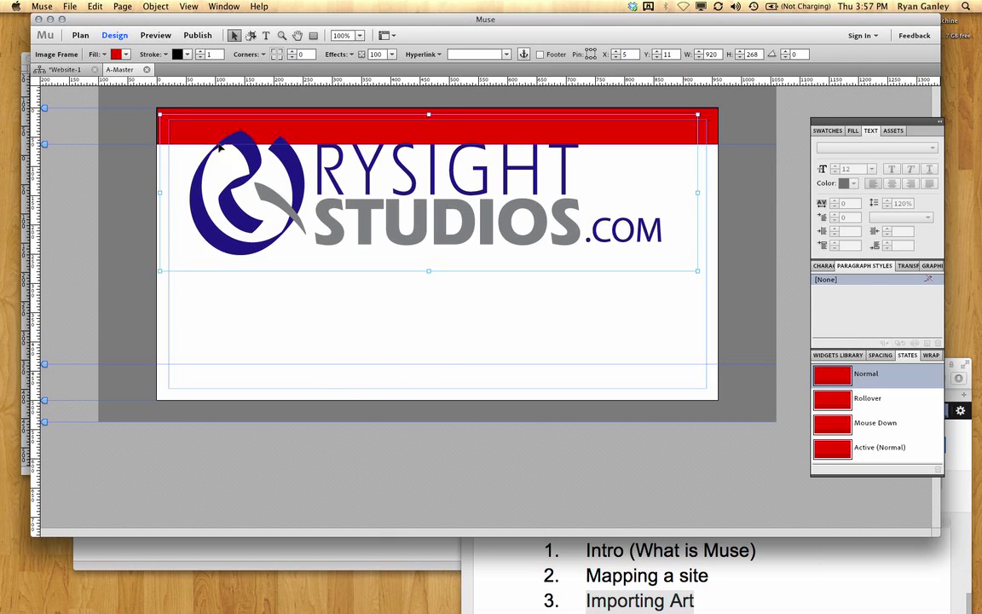
Step: Shrink the logo into the header's top-left and make the red header bar taller
left_click_drag(417, 232, 400, 214)
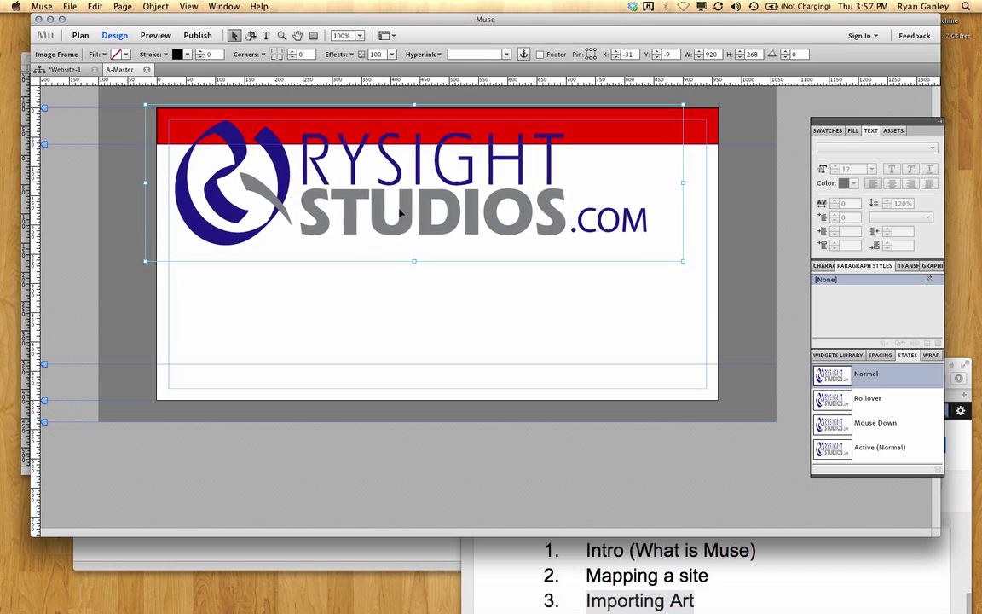
left_click_drag(684, 260, 365, 167)
left_click(438, 144)
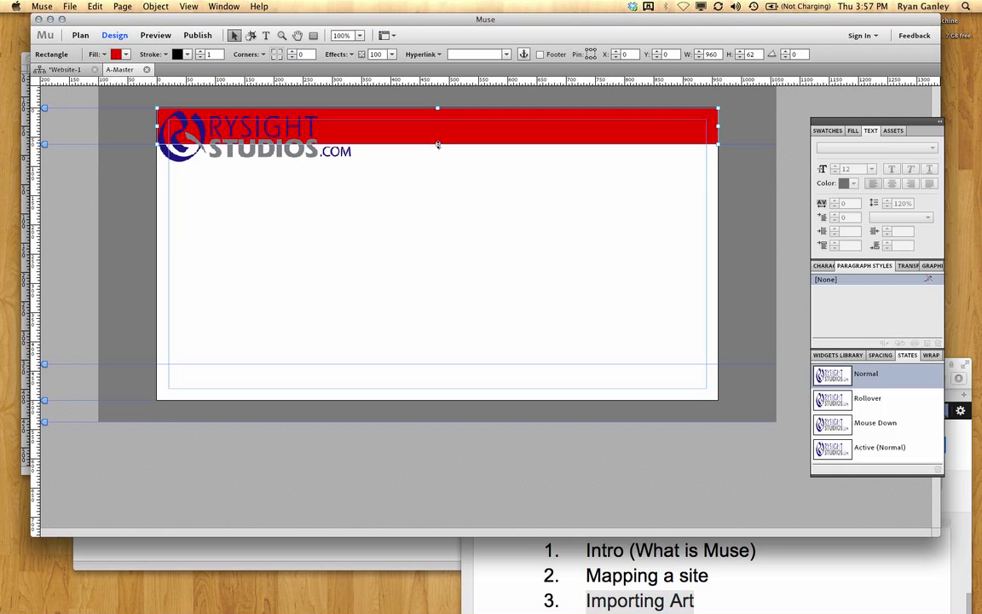
left_click_drag(439, 144, 438, 176)
mouse_move(317, 145)
left_mouse_down()
mouse_move(325, 160)
mouse_move(282, 145)
mouse_move(315, 149)
left_mouse_up()
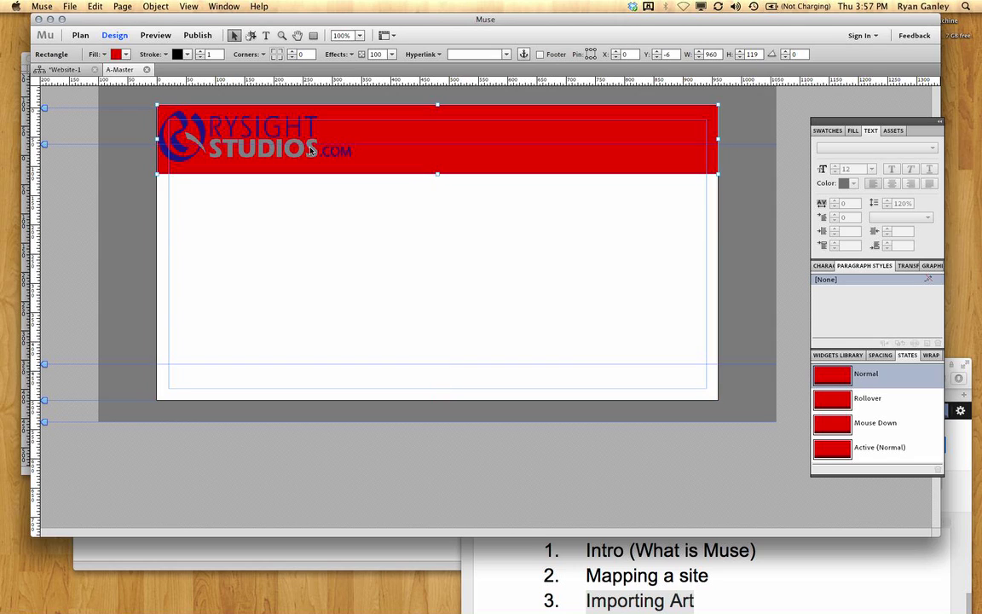
left_click(356, 246)
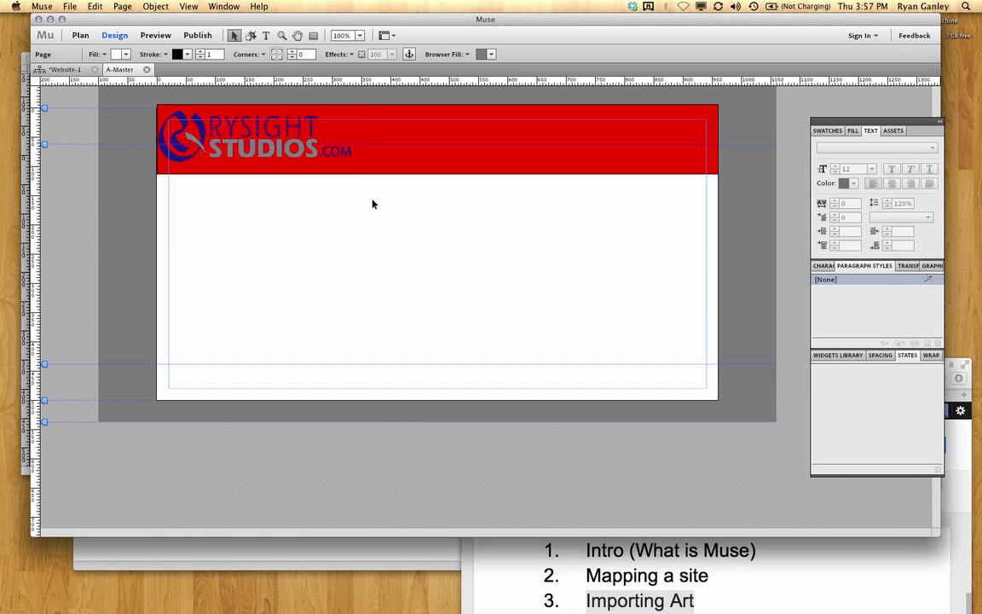
Step: Open the Ry-Logo_19.png original in Fireworks from the Assets panel
left_click(267, 128)
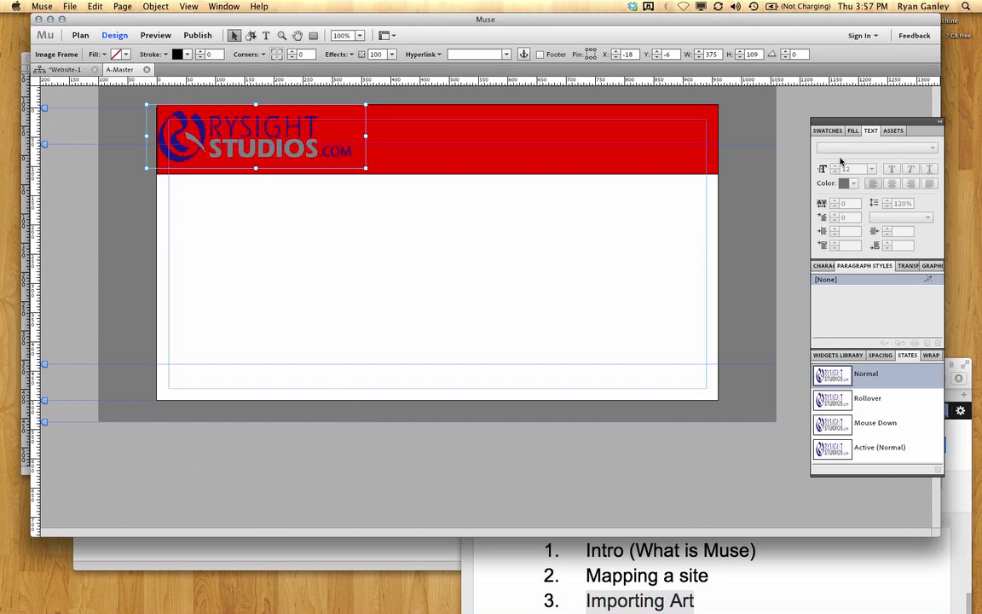
left_click(892, 130)
right_click(853, 160)
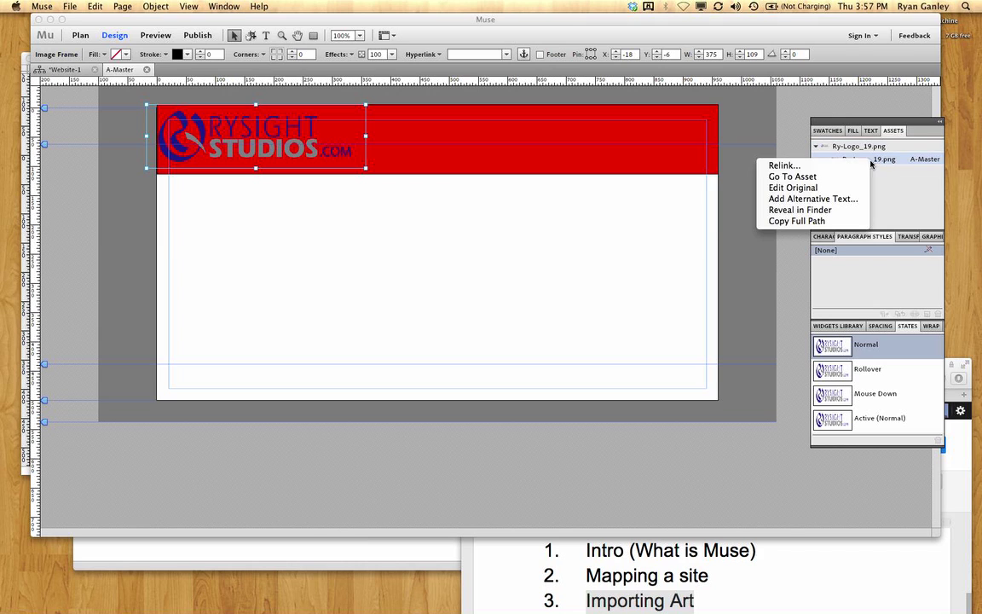
left_click(793, 188)
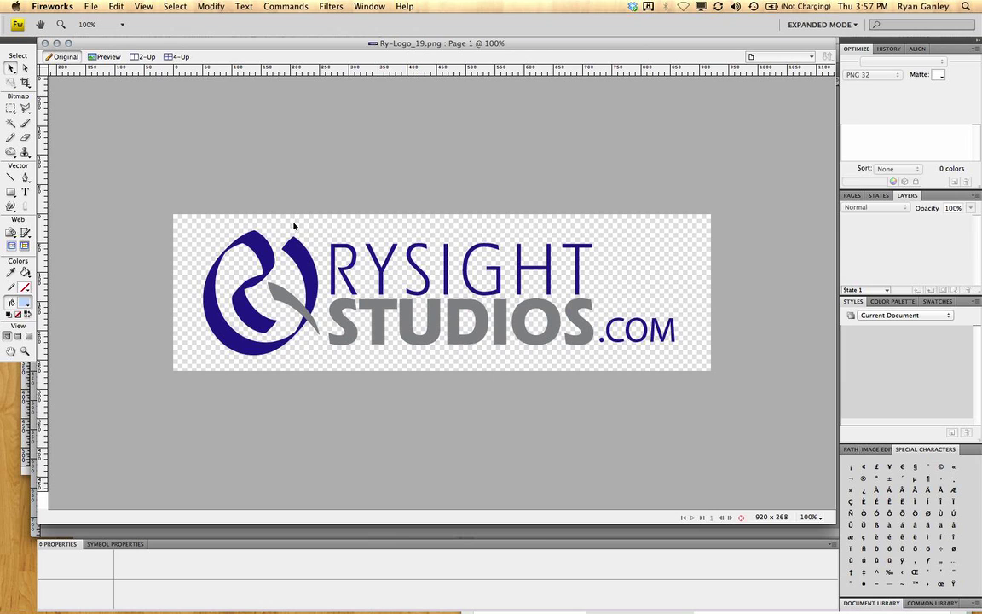
Step: Apply a white Color Fill filter to the logo bitmap and save it
left_click(286, 248)
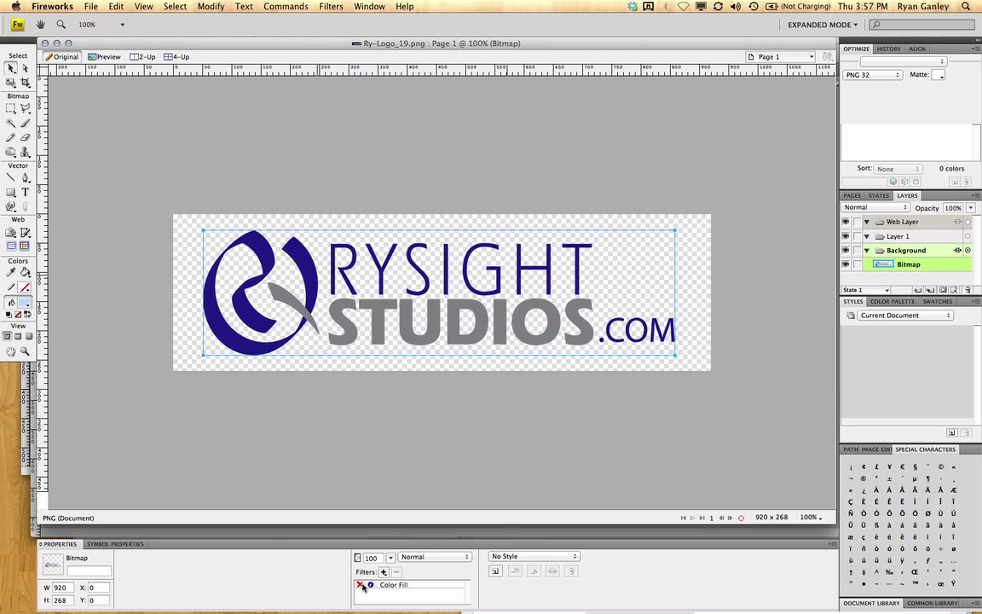
left_click(360, 585)
double_click(388, 586)
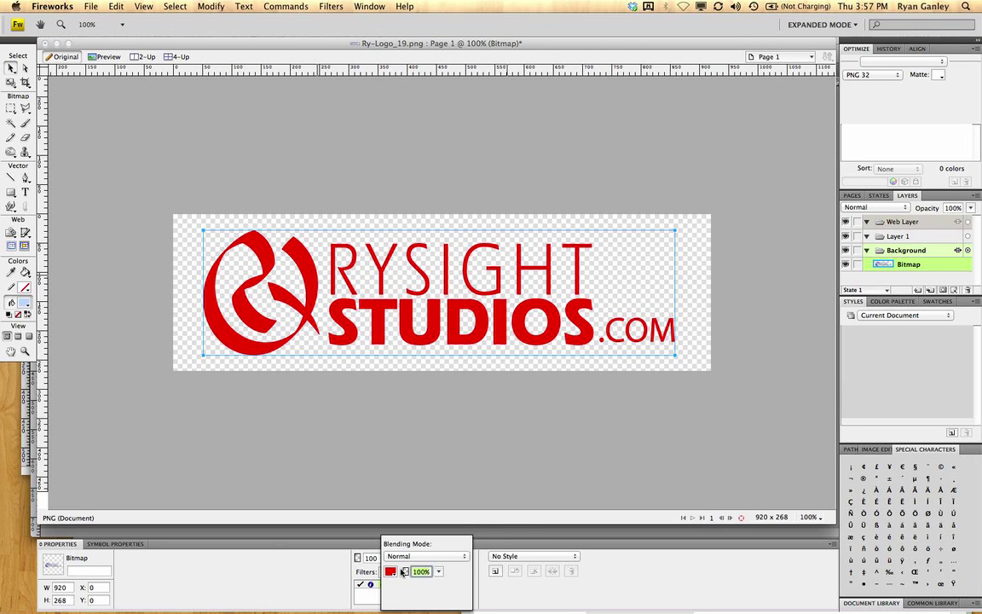
left_click(390, 571)
left_click(401, 534)
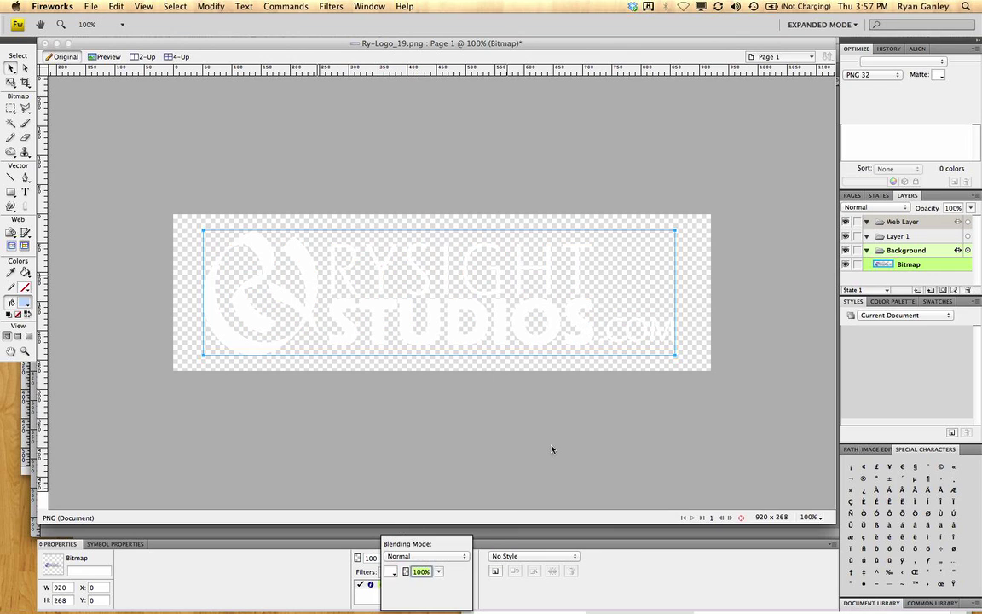
left_click(551, 450)
key("super+s")
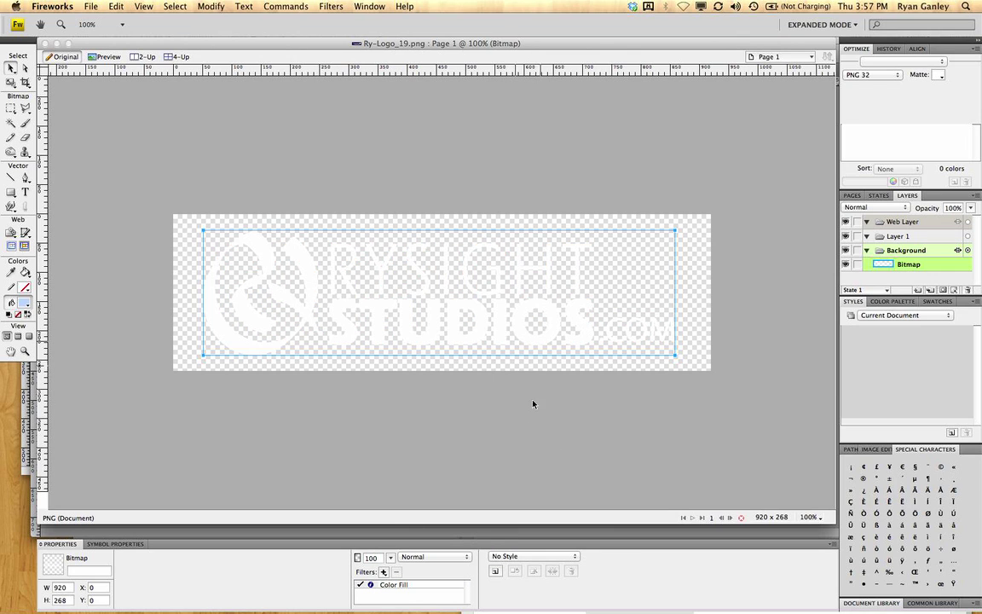
Step: Return to Muse and highlight 'Menu' as the next topic in the MUSE DEMO outline
key("super+Tab")
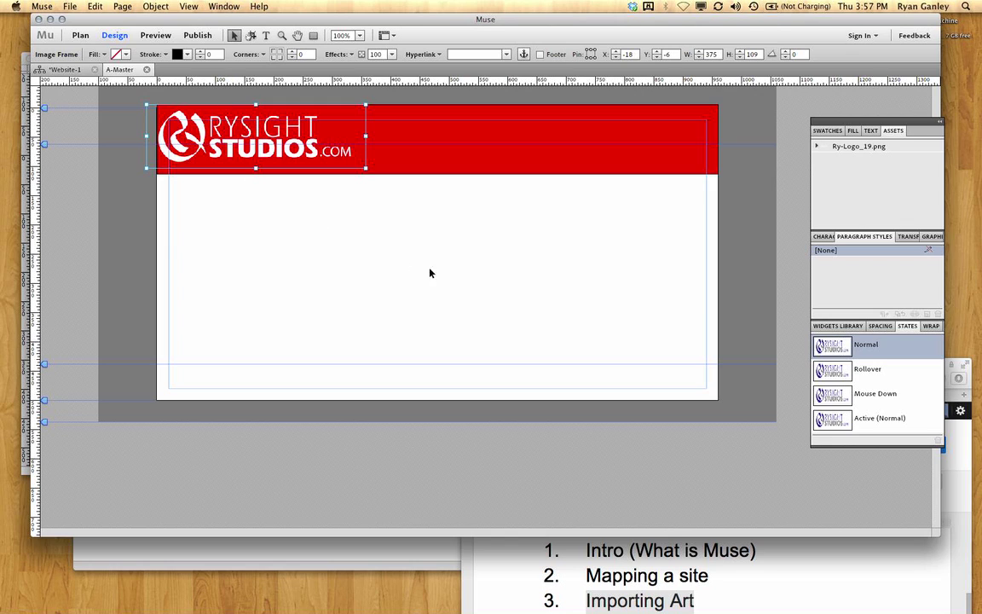
left_click(478, 397)
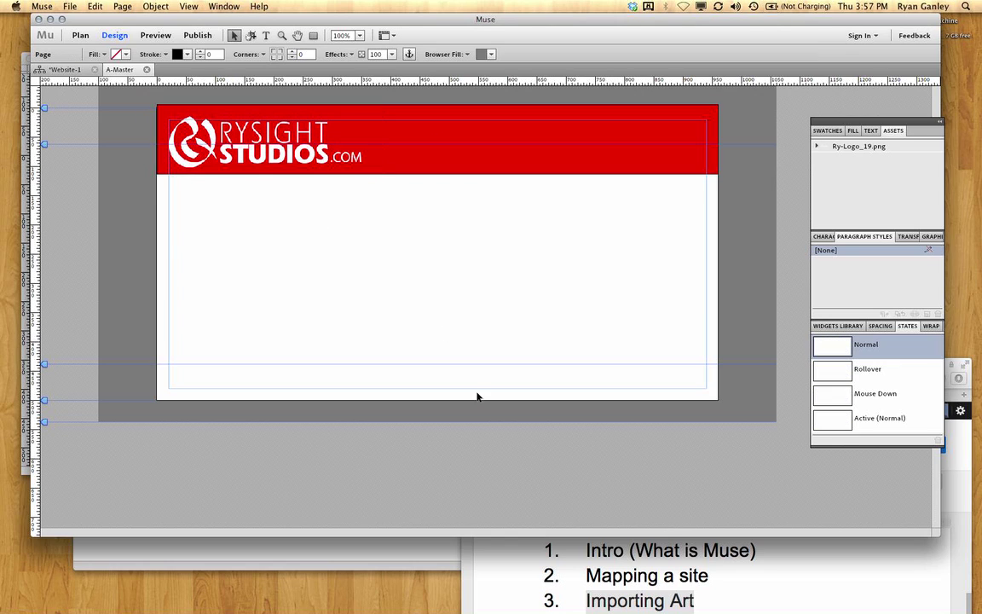
left_click(713, 562)
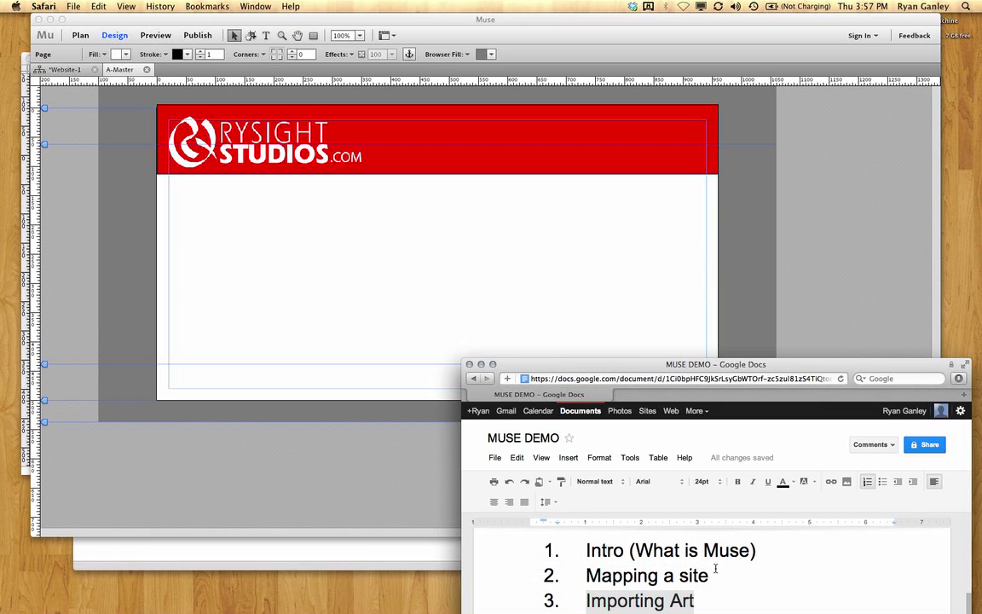
scroll(720, 563, "down", 1)
left_click_drag(654, 565, 585, 574)
left_click(381, 224)
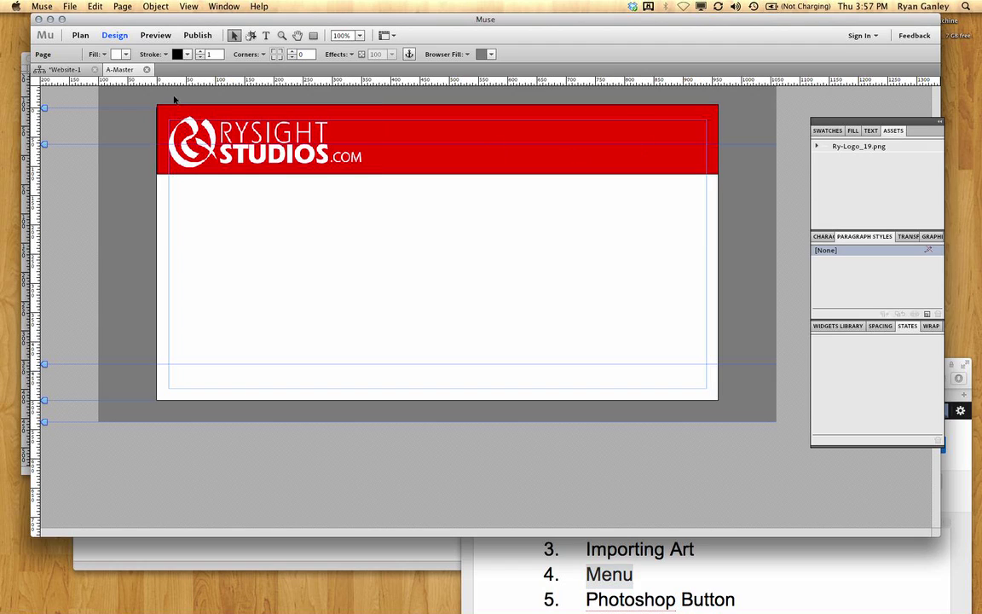
Step: Insert a horizontal menu widget and place it at the right end of the red header
left_click(155, 6)
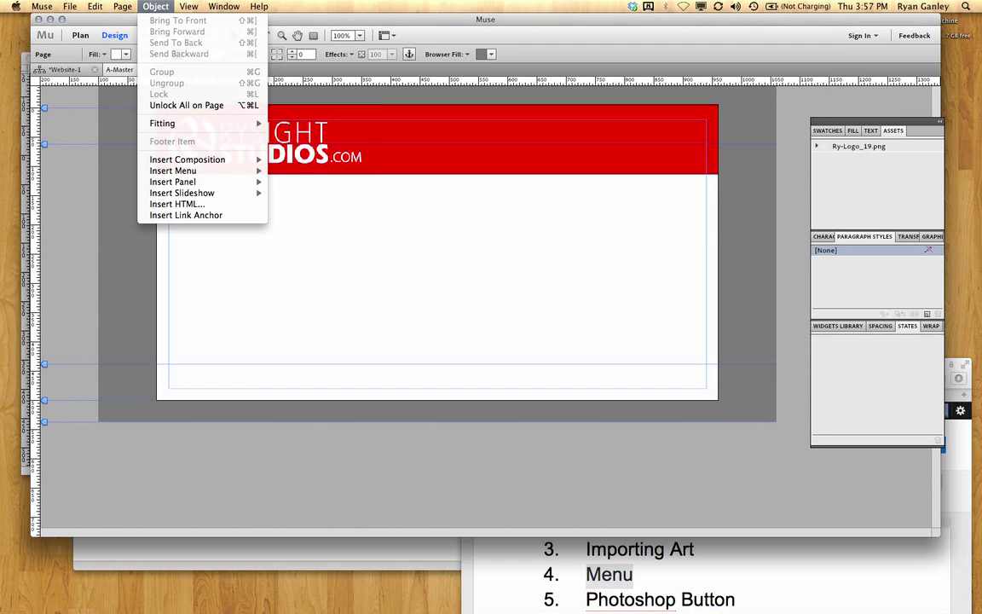
mouse_move(203, 161)
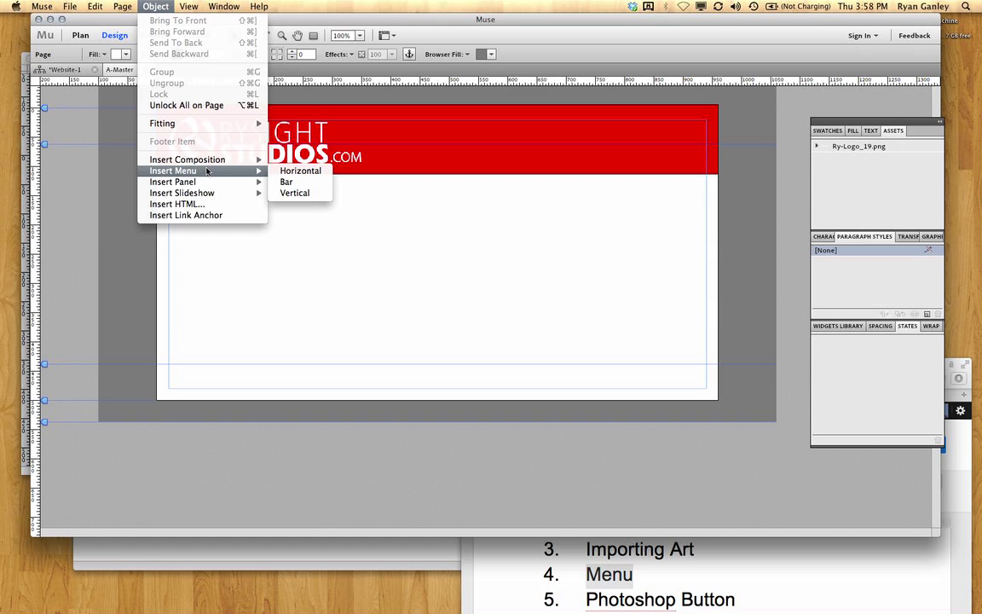
left_click(305, 173)
left_click_drag(517, 125, 504, 150)
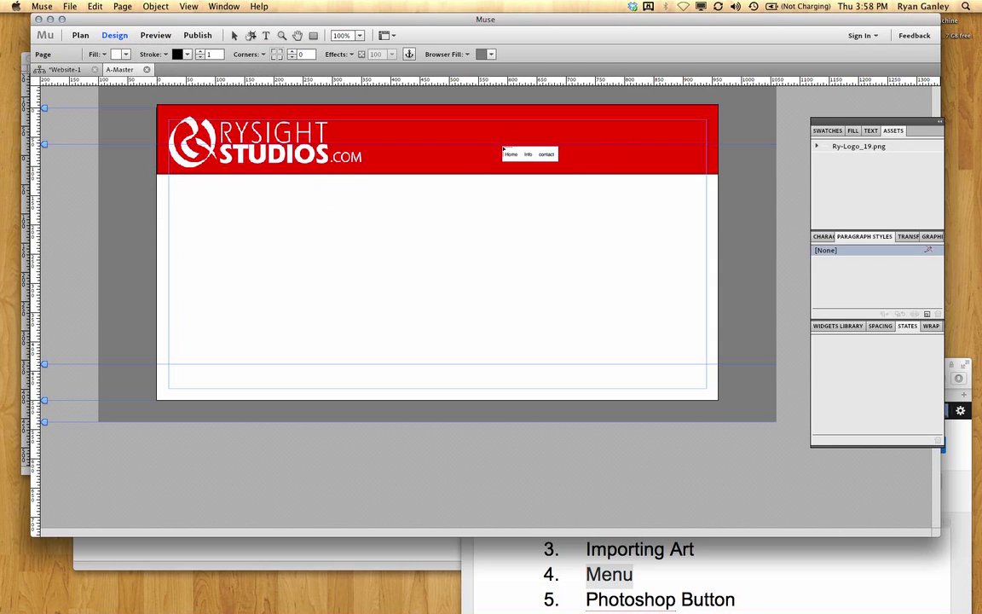
left_click_drag(569, 131, 653, 158)
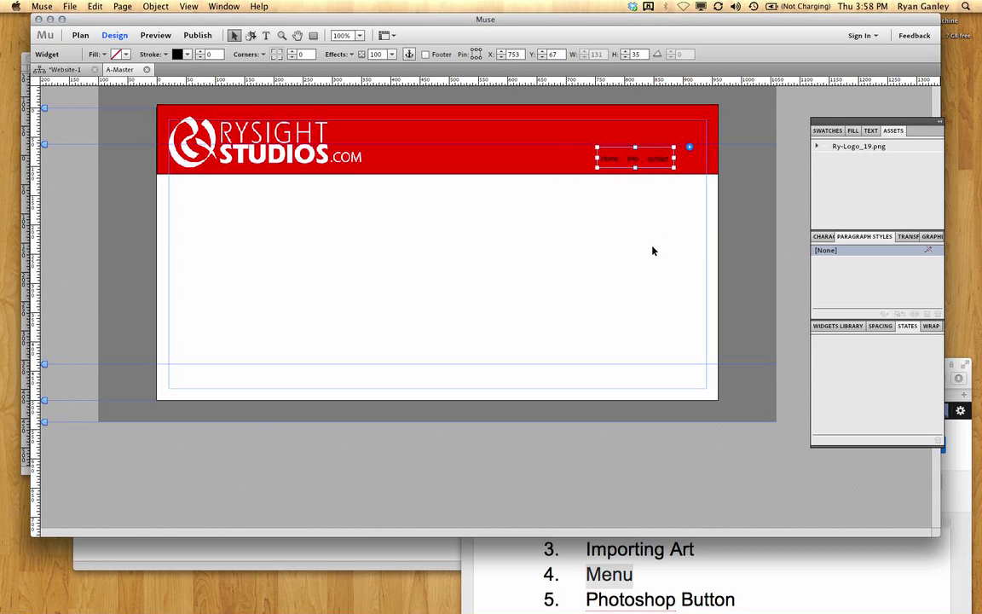
Step: Add a Portfolio page after contact in Plan view, then reopen A-Master
left_click(80, 34)
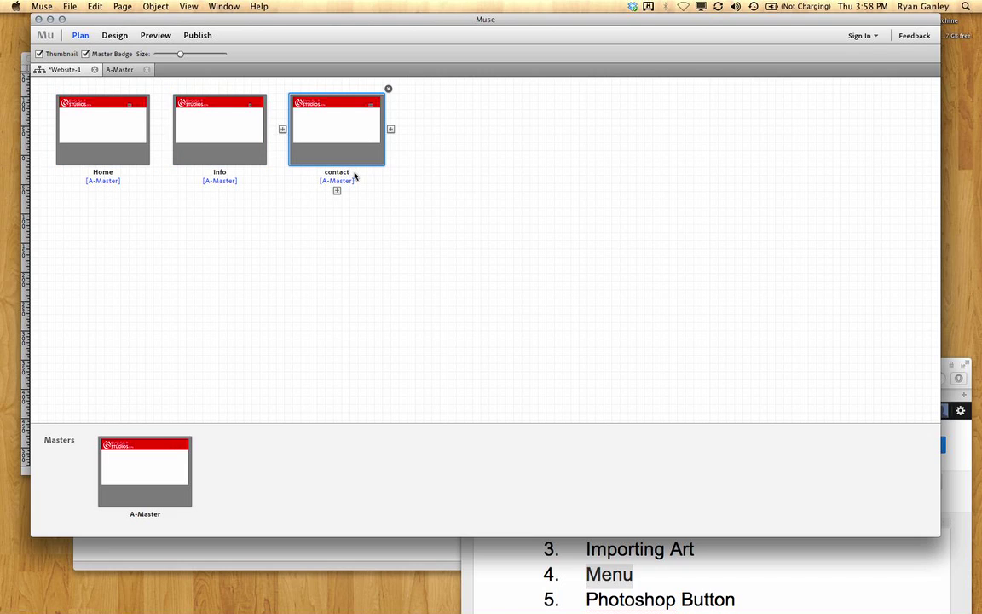
left_click(390, 129)
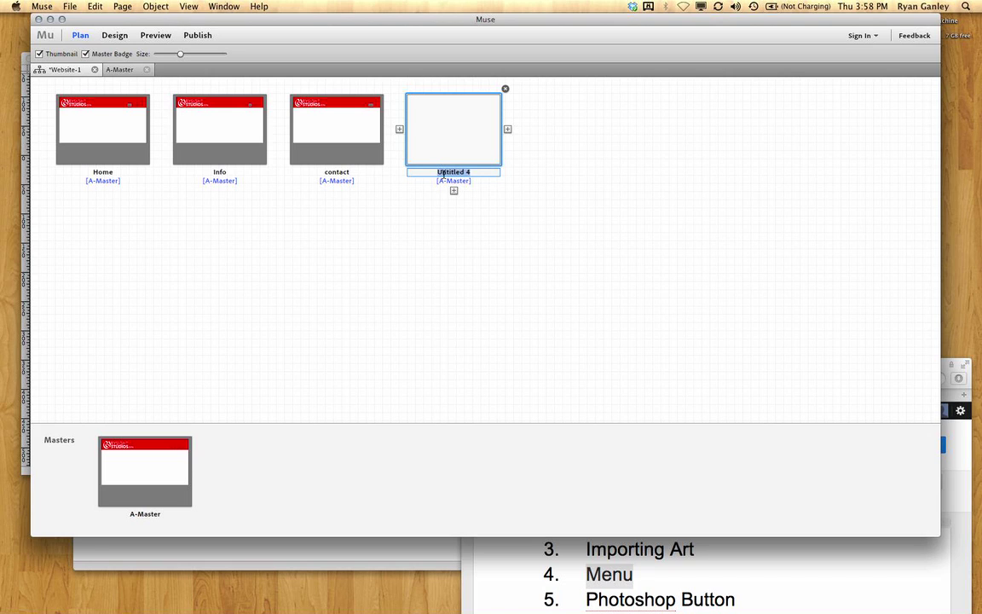
type("Portf")
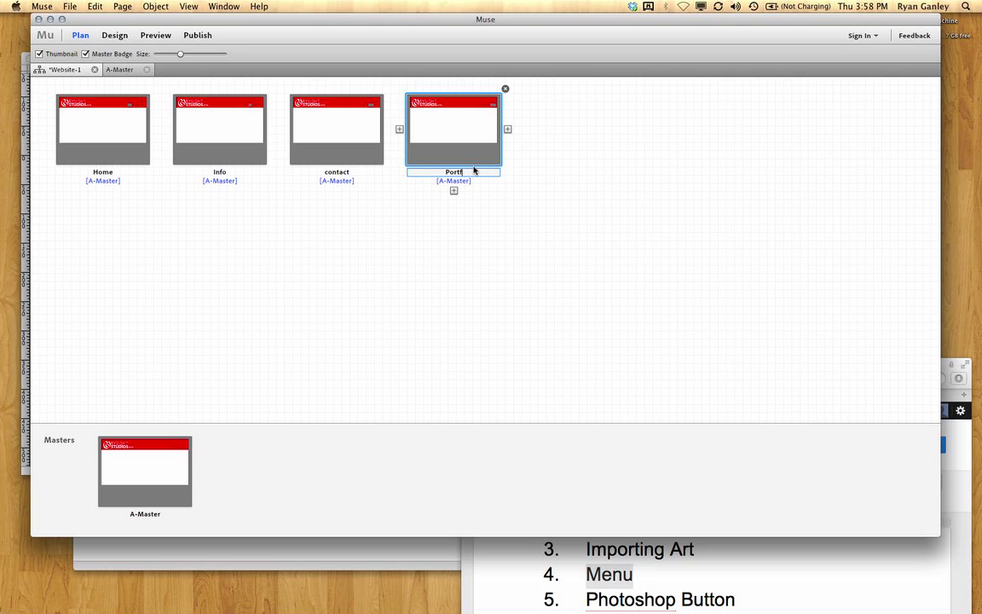
type("olio")
left_click(412, 220)
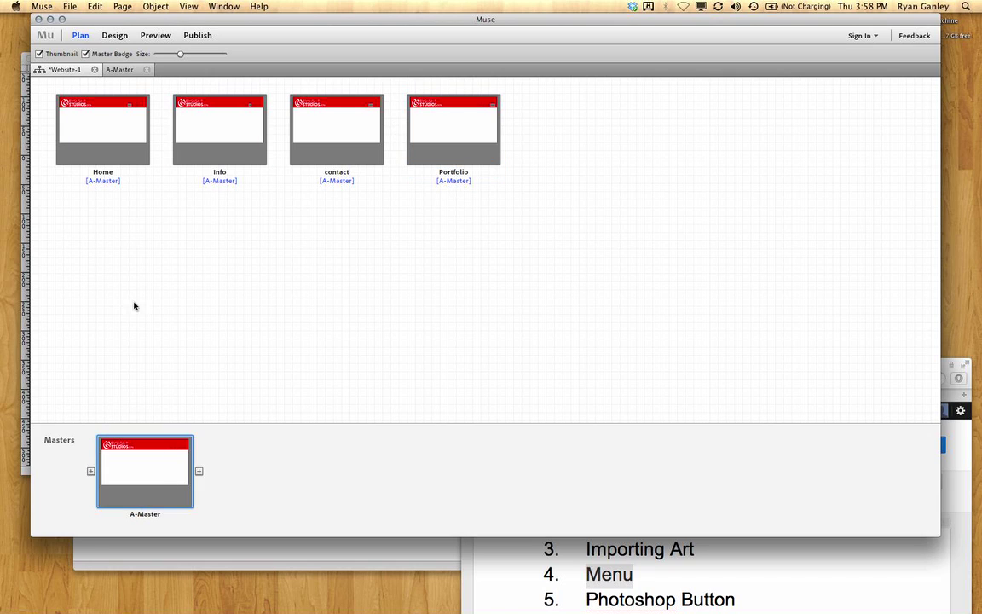
left_click(145, 469)
key("Return")
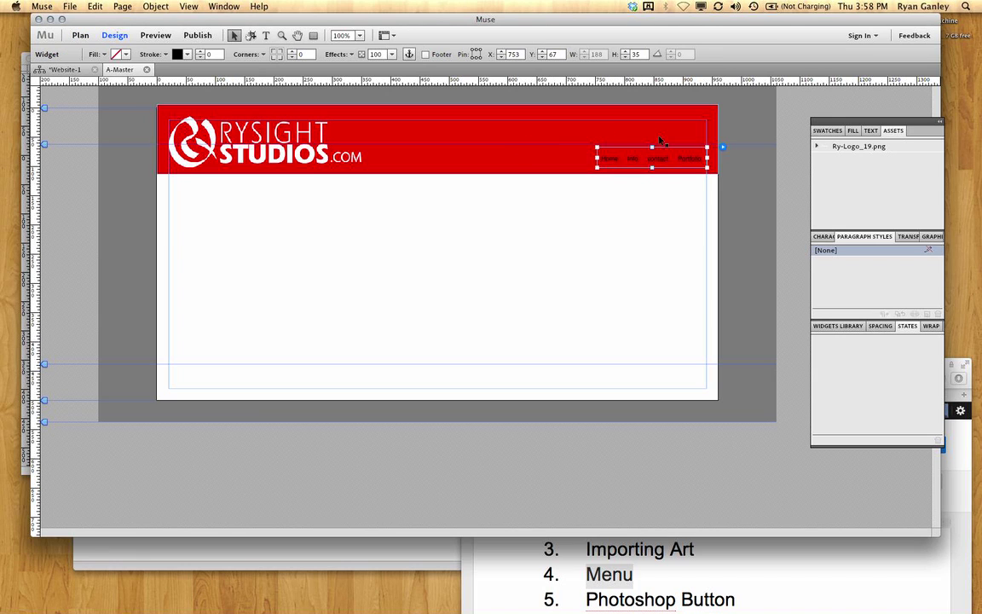
Step: Select the Menu and Photoshop Button lines in the Google Docs lesson outline
left_click(821, 579)
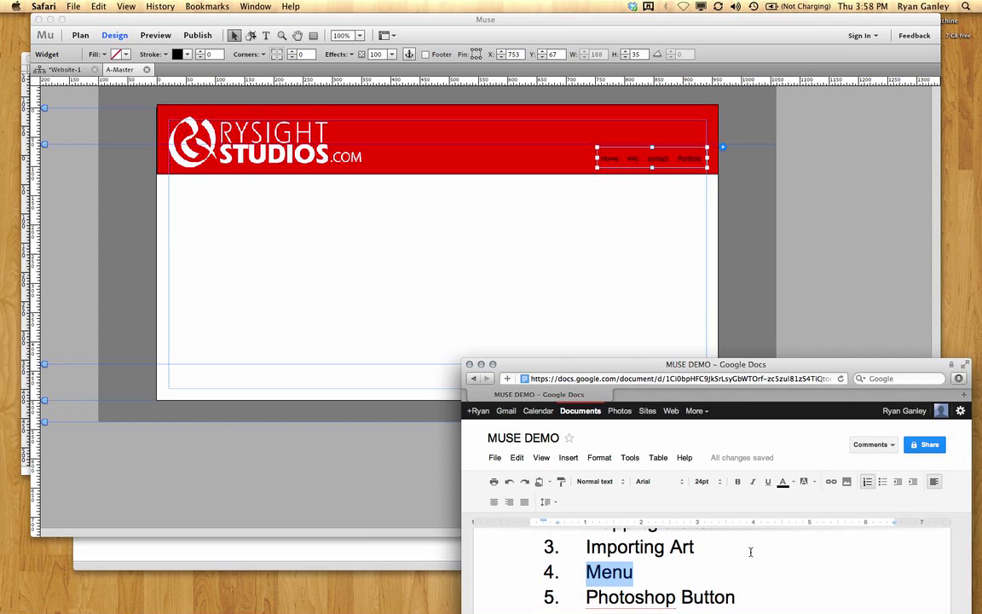
scroll(751, 550, "down", 2)
left_click(736, 576)
left_click_drag(736, 577, 586, 563)
Step: Place the Ry-Logo_19.png image on the Muse master page
left_click(433, 271)
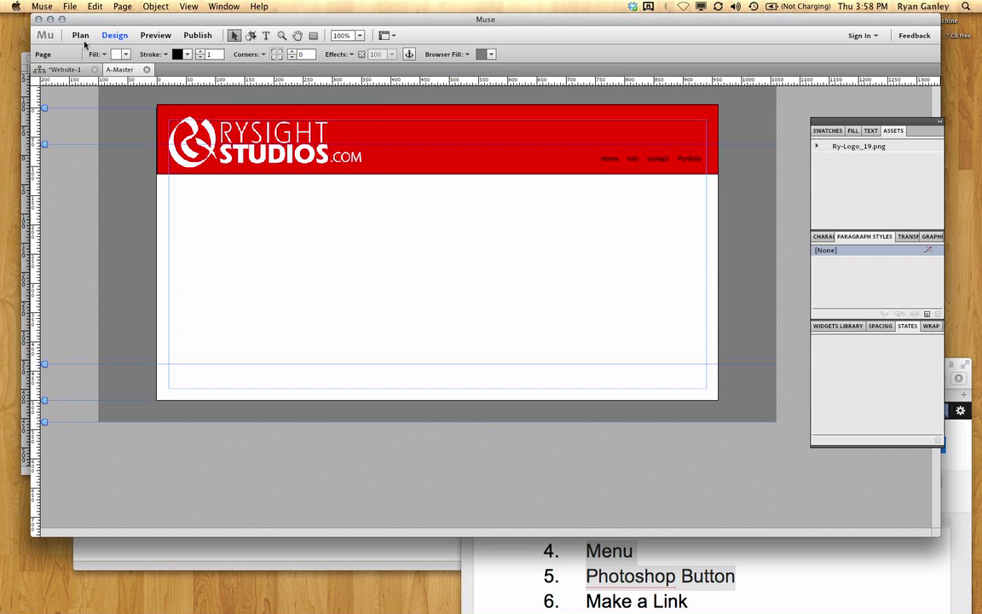
left_click(70, 6)
left_click(90, 116)
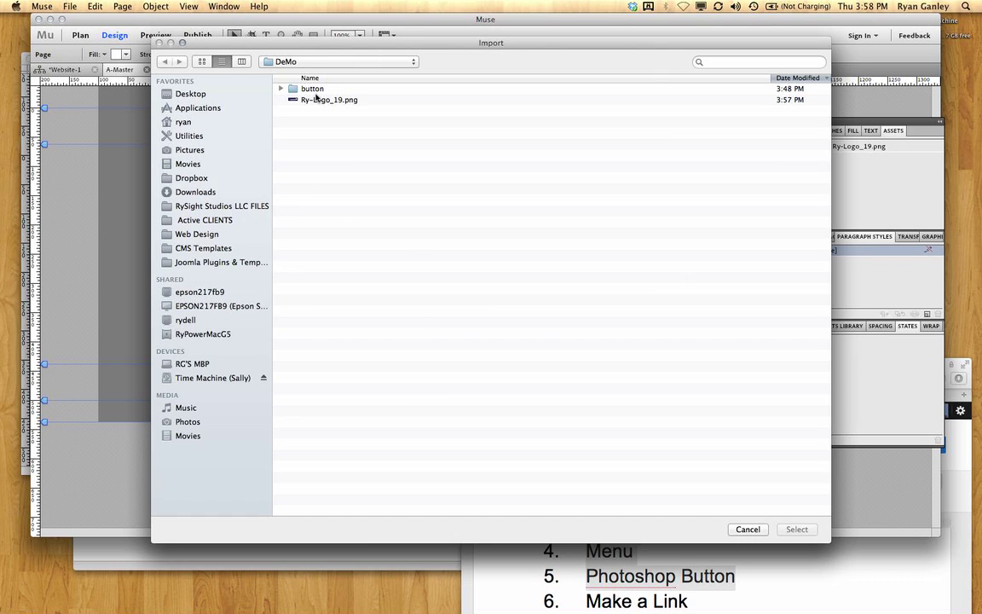
double_click(315, 99)
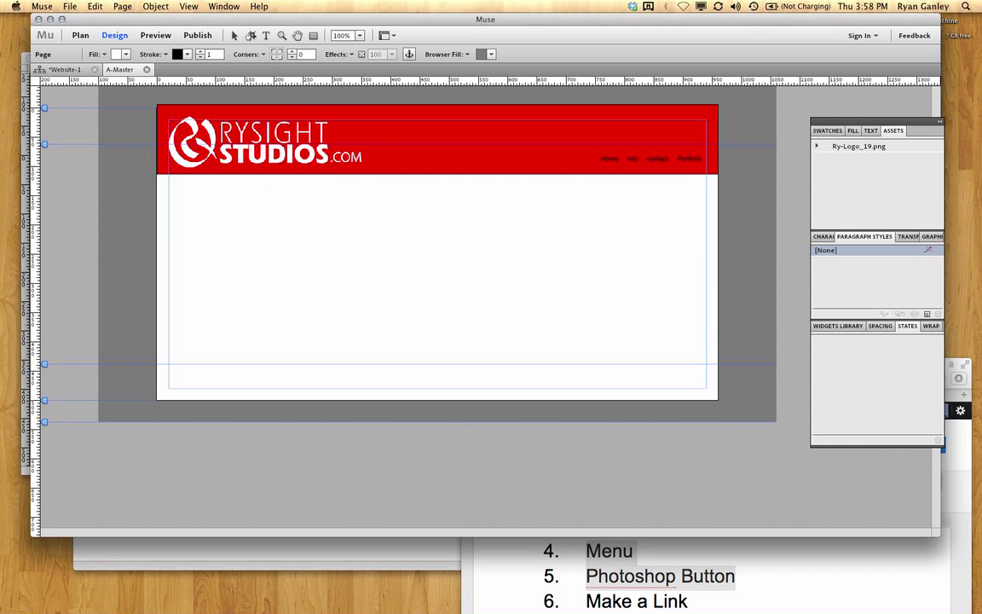
Step: Start placing a Photoshop button, cancel the file dialog, and reopen the File menu
left_click(70, 6)
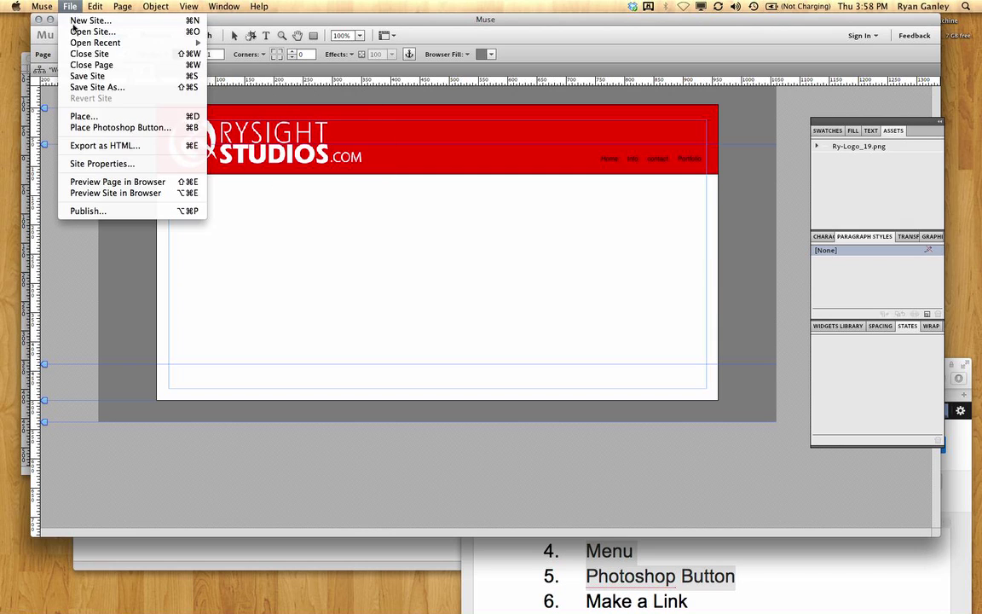
left_click(105, 128)
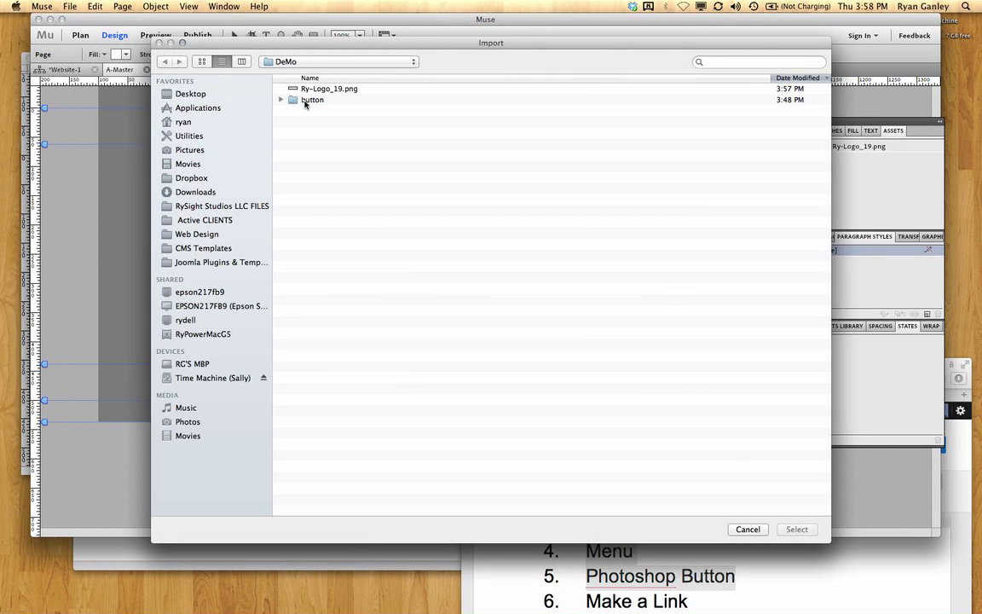
left_click(748, 530)
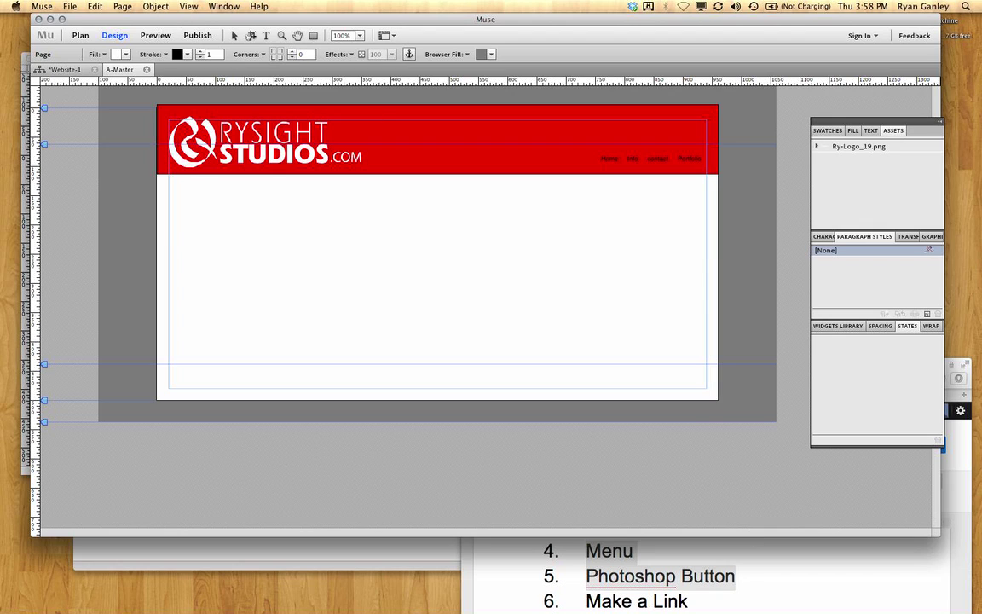
left_click(95, 6)
left_click(70, 6)
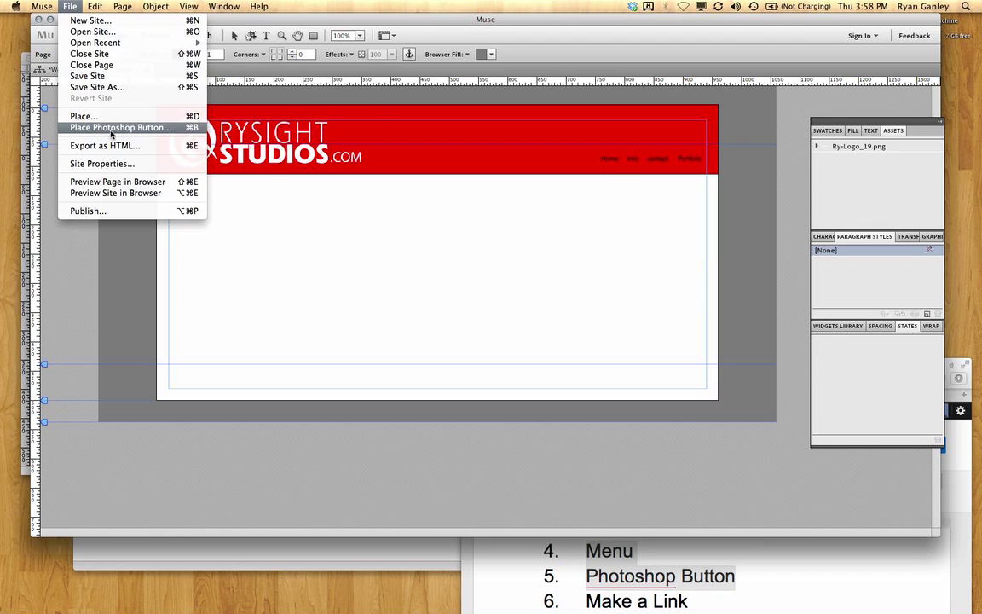
Step: Choose light.psd from the button folder as the Photoshop button artwork
left_click(147, 130)
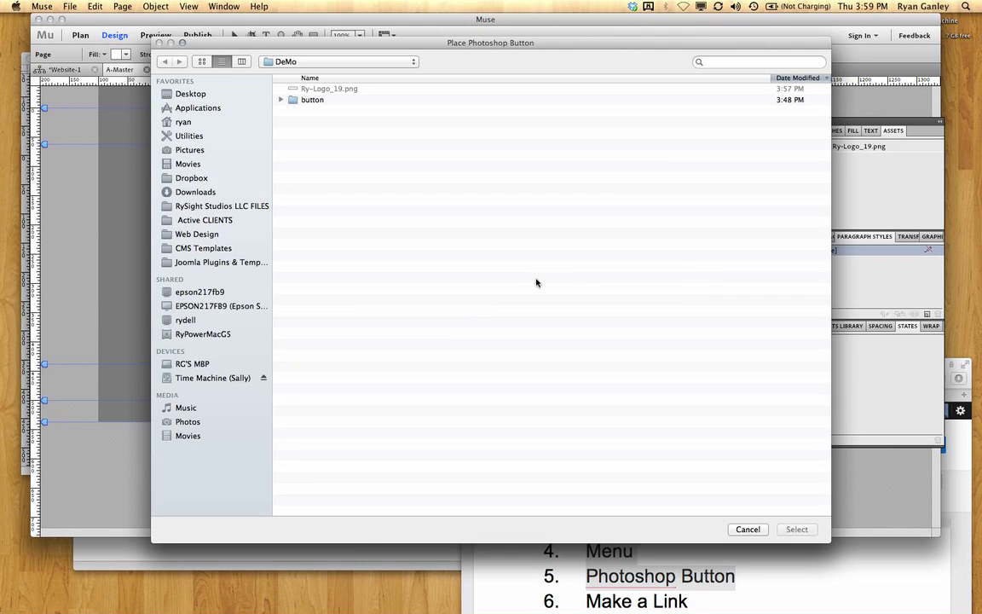
double_click(295, 101)
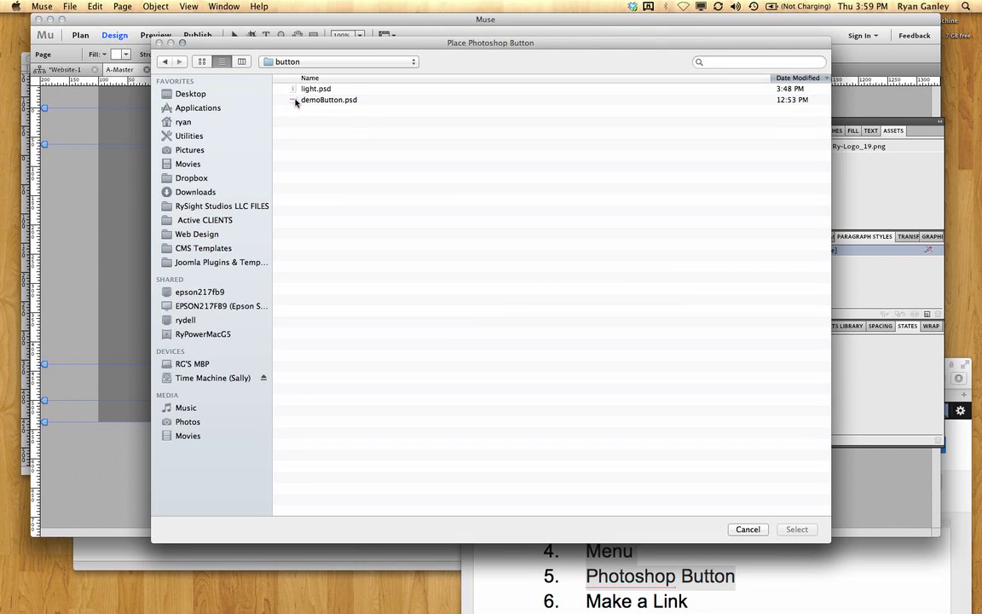
double_click(311, 89)
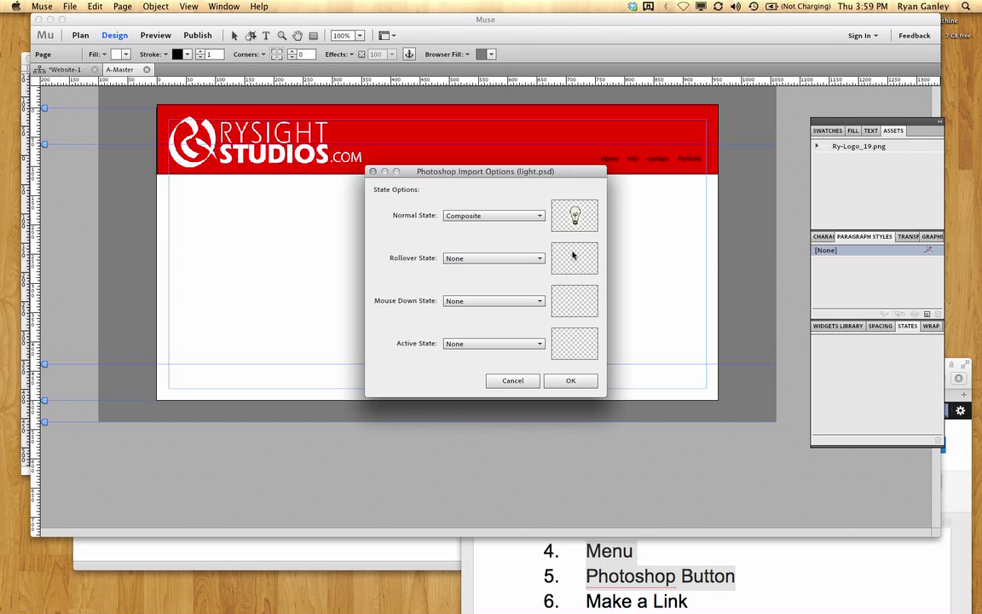
Step: Set Normal and Active states to Shape 1, Rollover and Mouse Down to Composite
left_click(487, 216)
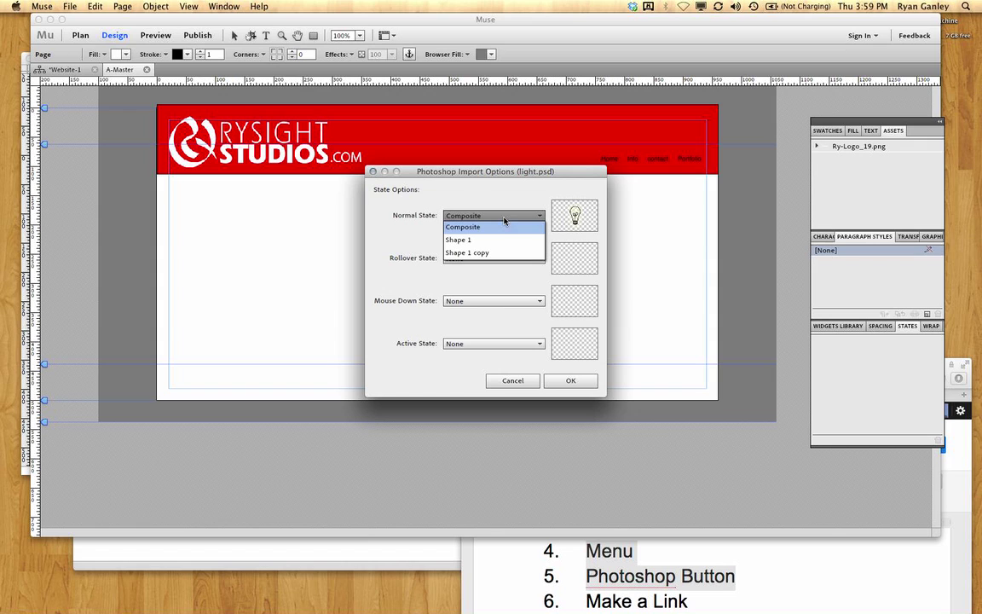
left_click(493, 241)
left_click(520, 258)
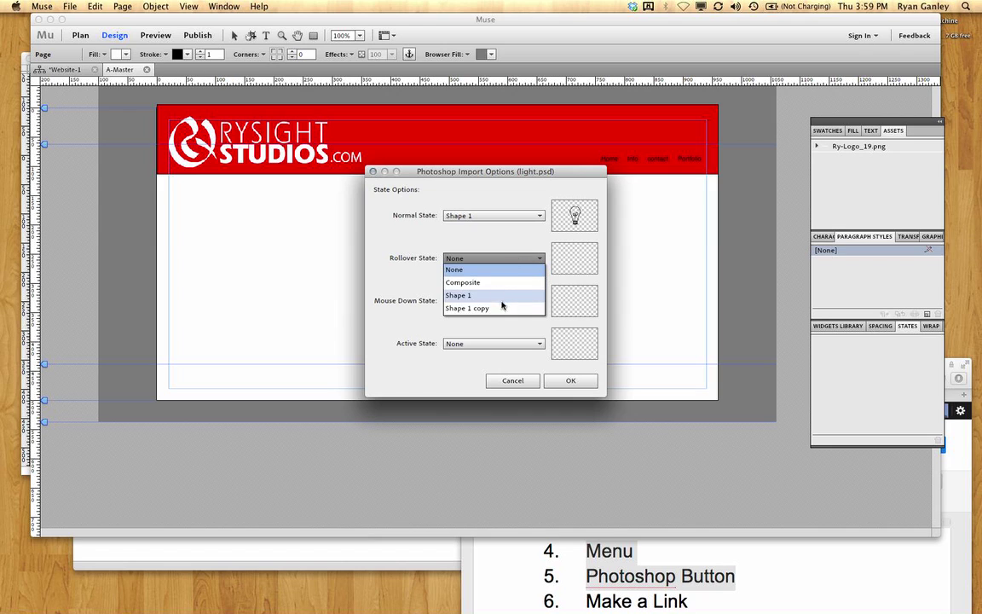
left_click(501, 308)
left_click(502, 260)
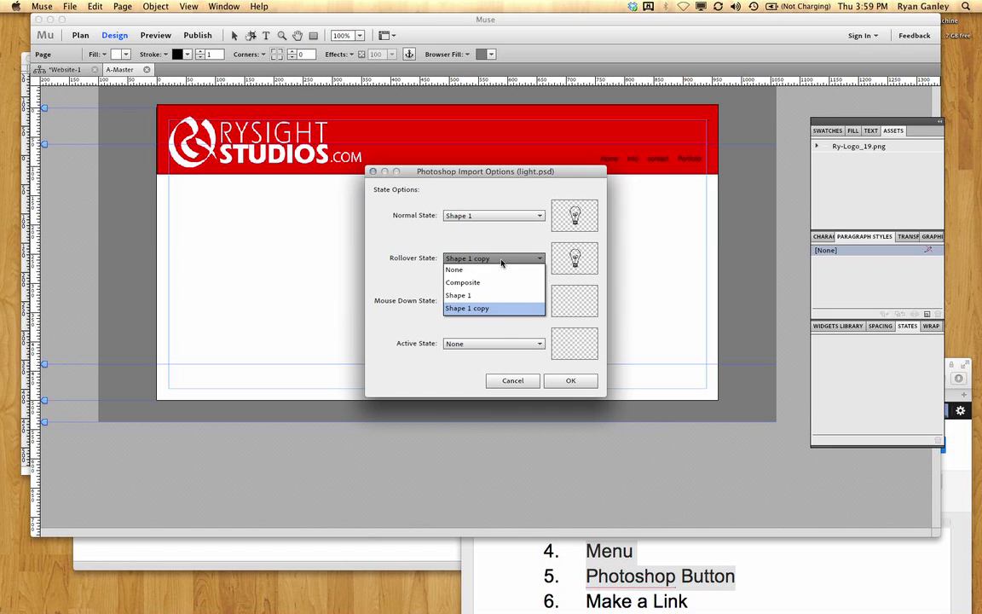
left_click(489, 284)
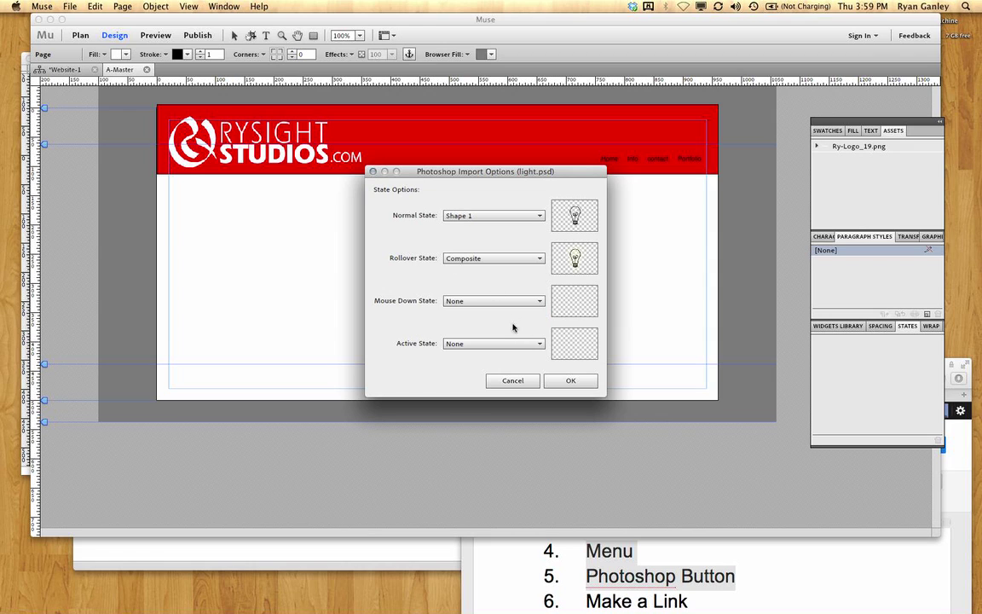
left_click(505, 309)
left_click(506, 325)
left_click(508, 345)
left_click(491, 381)
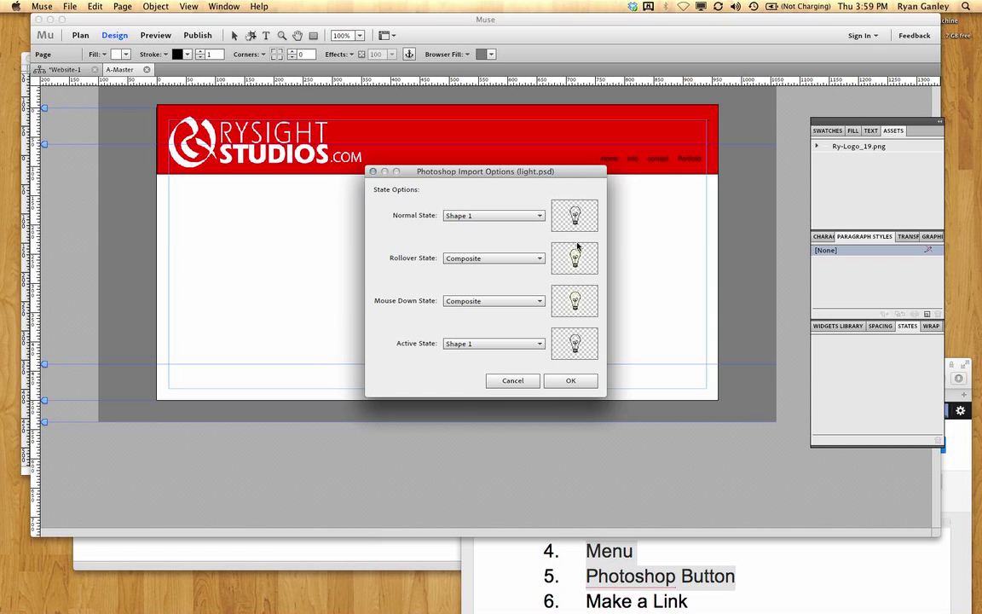
Step: Confirm the button state settings and place the lightbulb button on the page
left_click(577, 383)
left_click(428, 128)
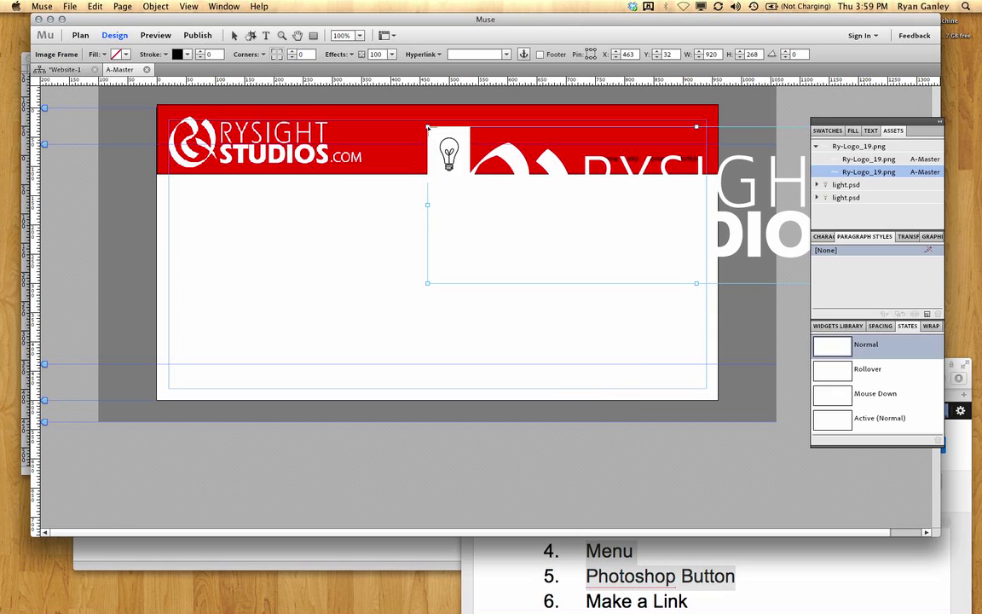
left_click(329, 254)
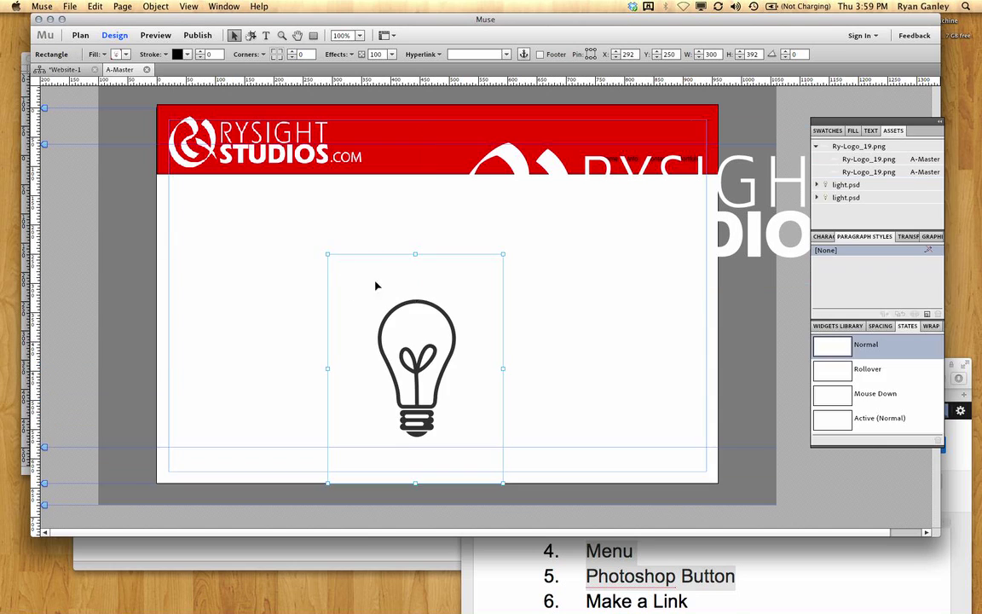
Step: Delete the oversized logo, move the lightbulb up onto the header, and preview
left_click(638, 244)
key("Delete")
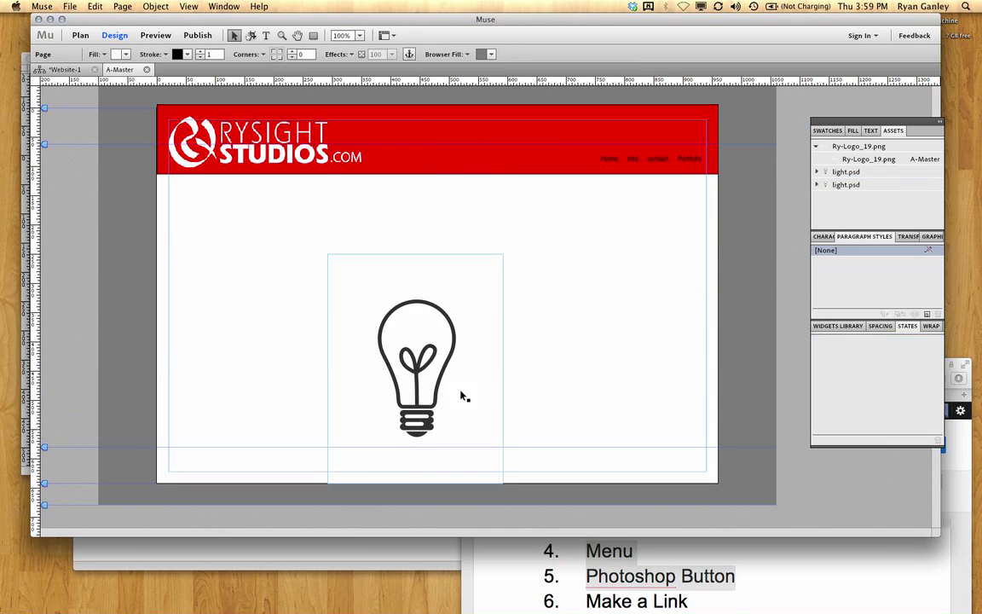
left_click_drag(460, 395, 454, 193)
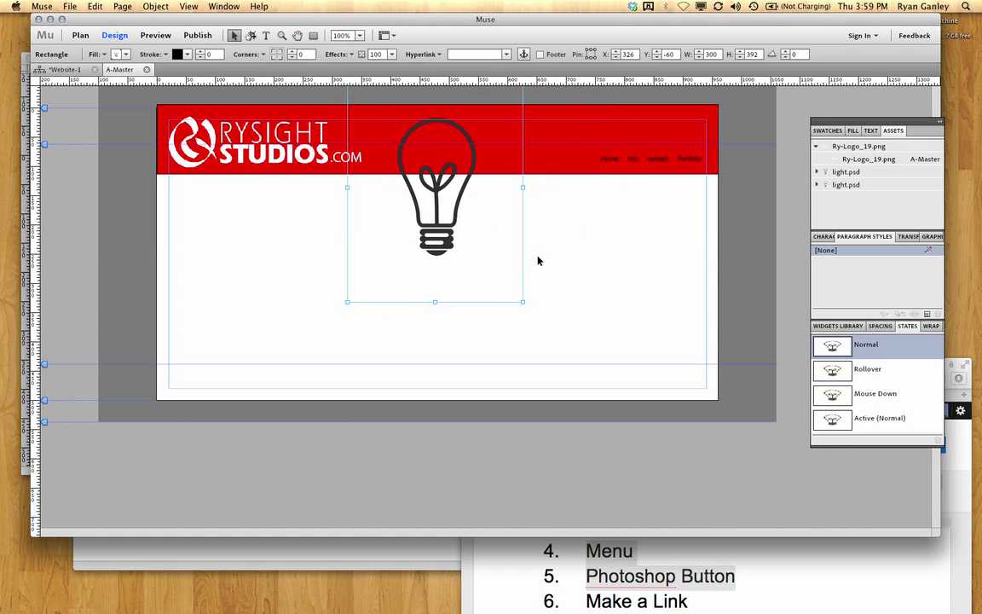
left_click(152, 36)
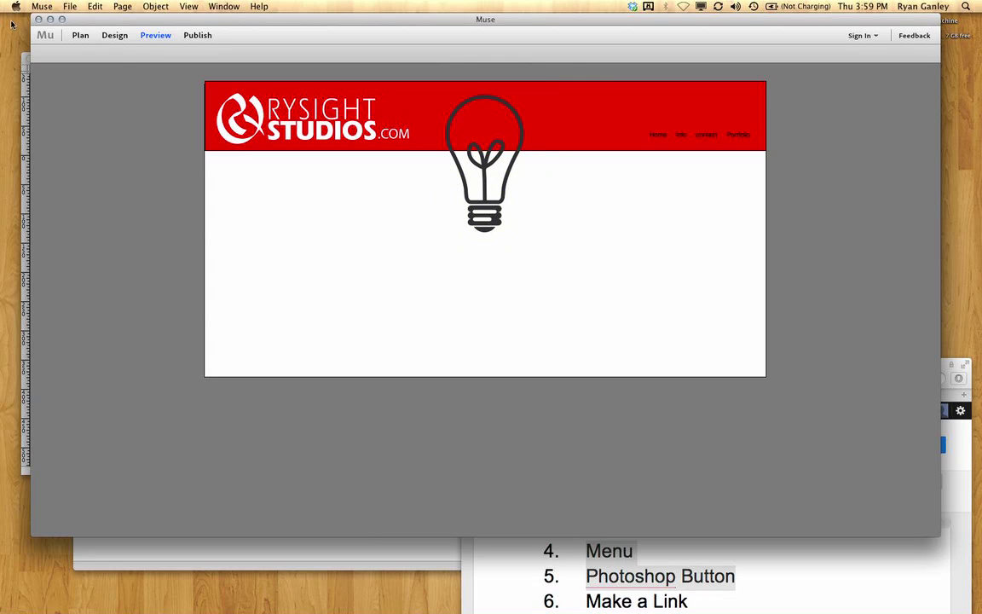
Step: Shrink the lightbulb button to 110×144 so it fits inside the red header
left_click(114, 37)
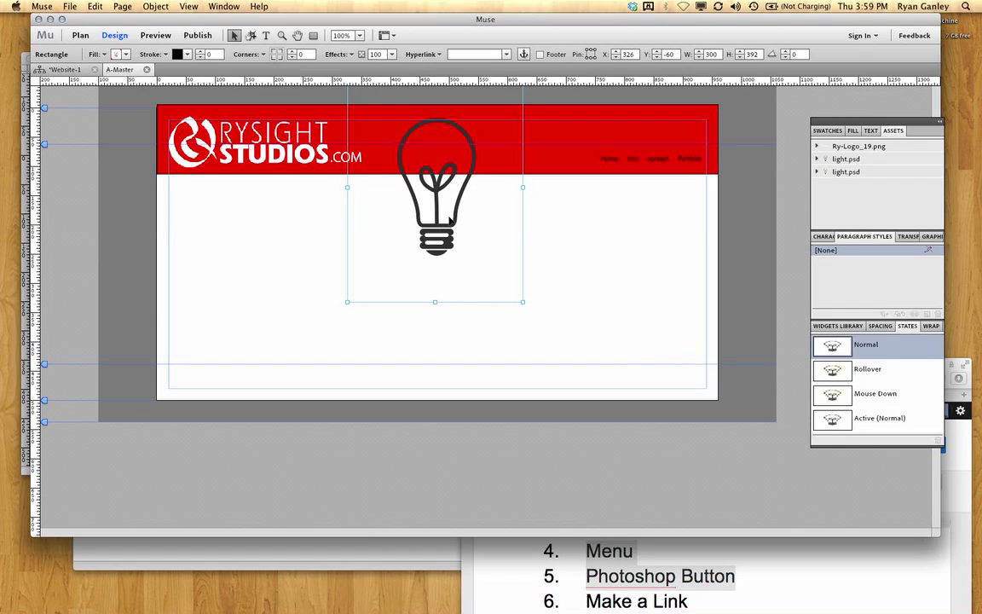
left_click_drag(440, 187, 453, 186)
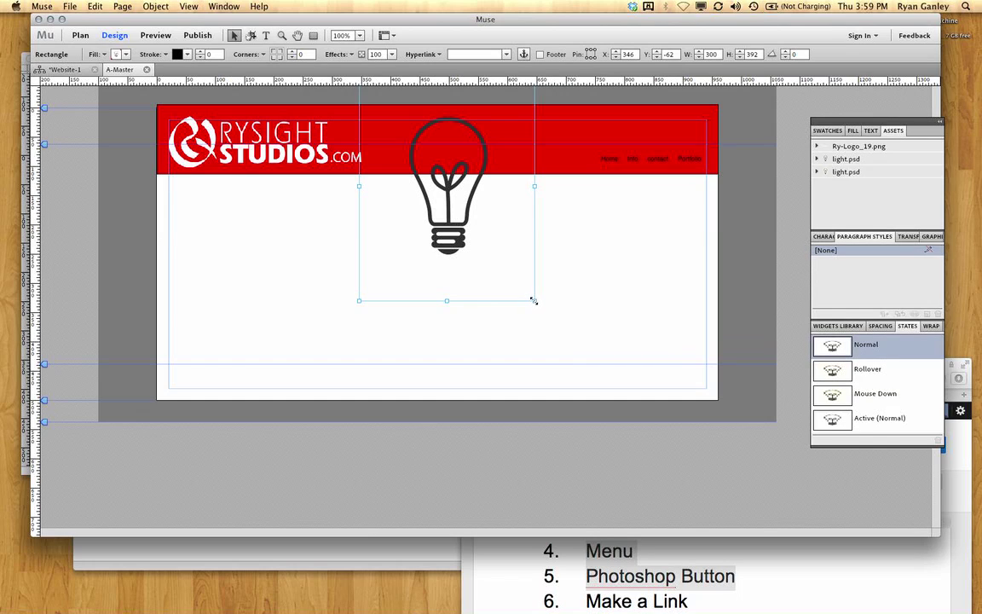
left_click_drag(534, 300, 495, 177)
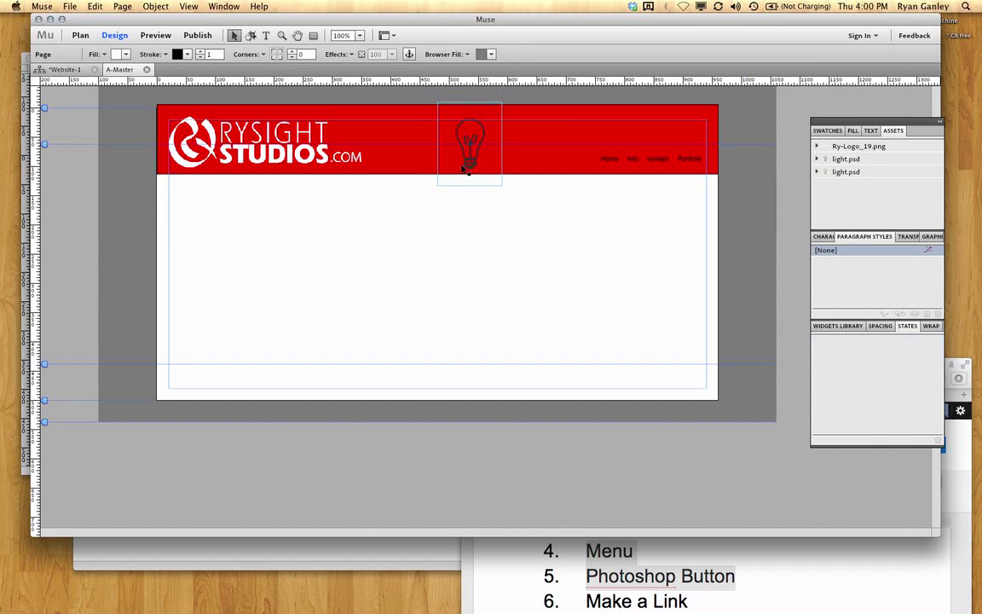
left_click(475, 157)
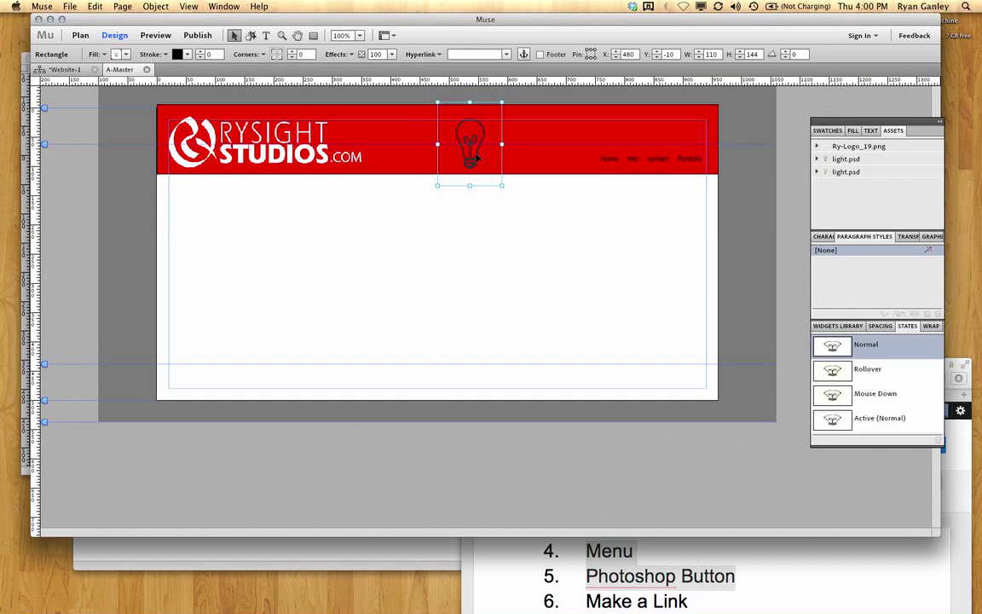
Step: Link the lightbulb to yahoo.com and test the link in Preview
left_click(476, 53)
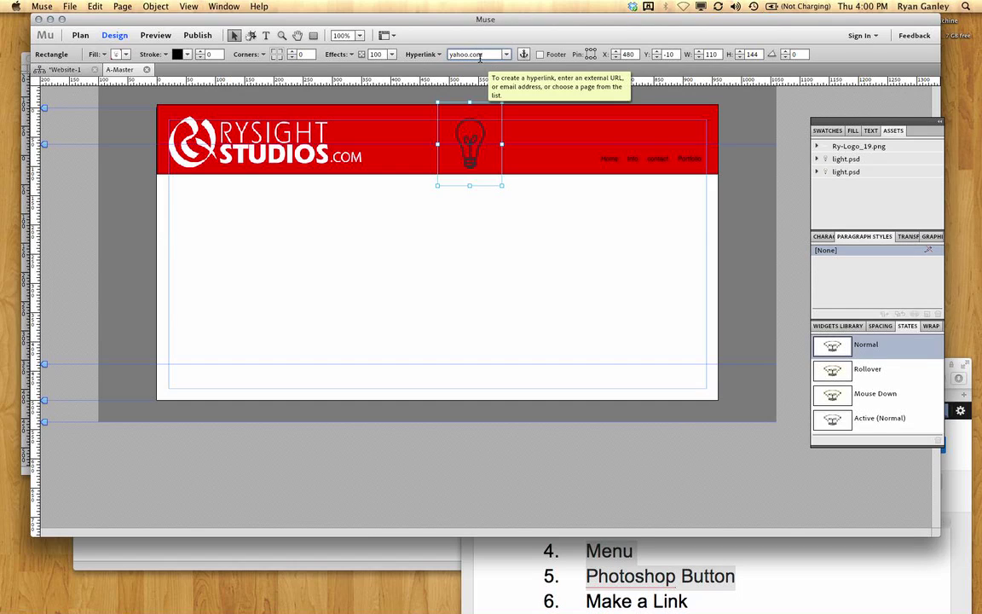
left_click(513, 215)
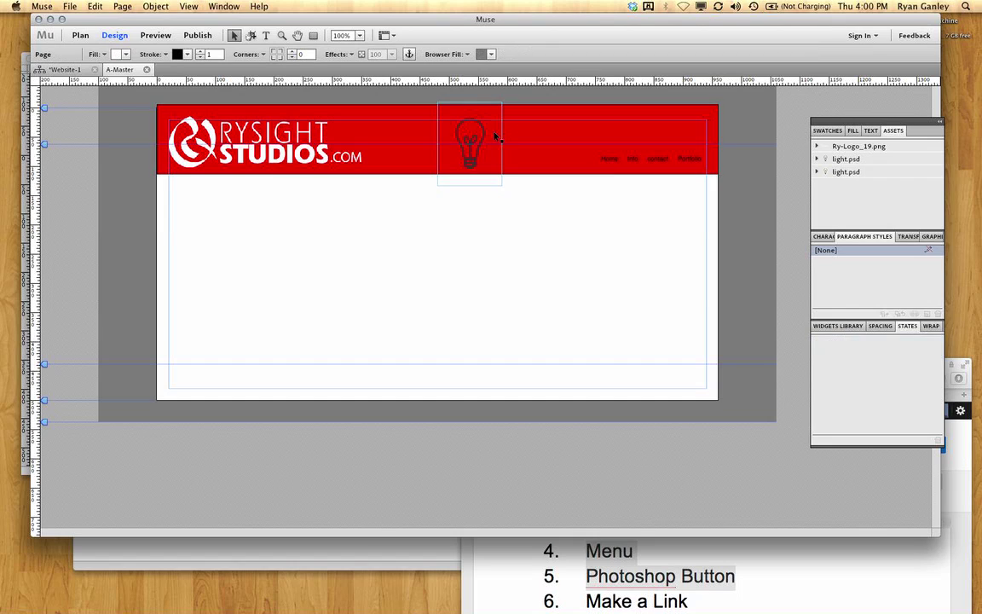
left_click(155, 36)
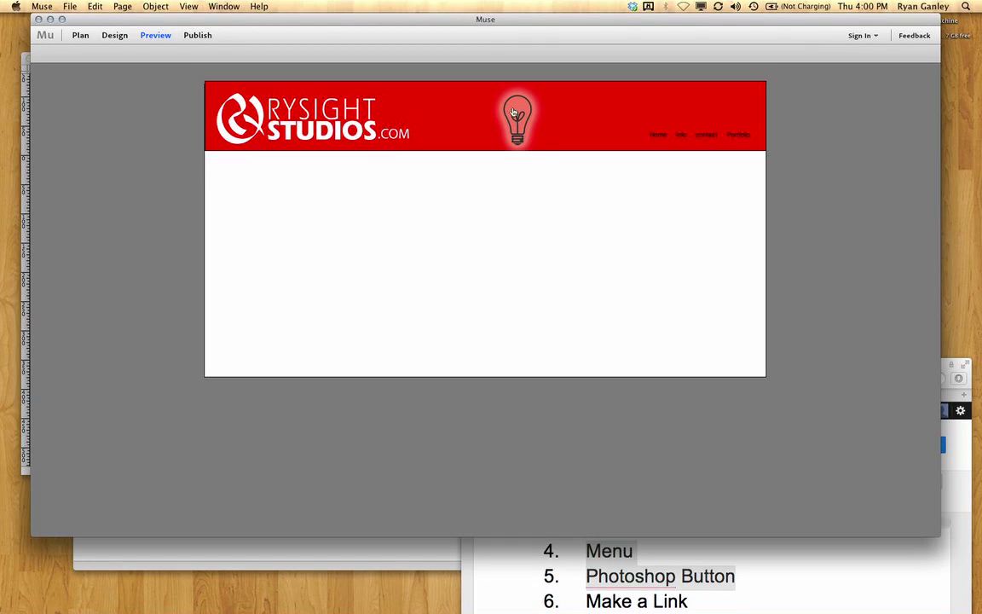
left_click(516, 104)
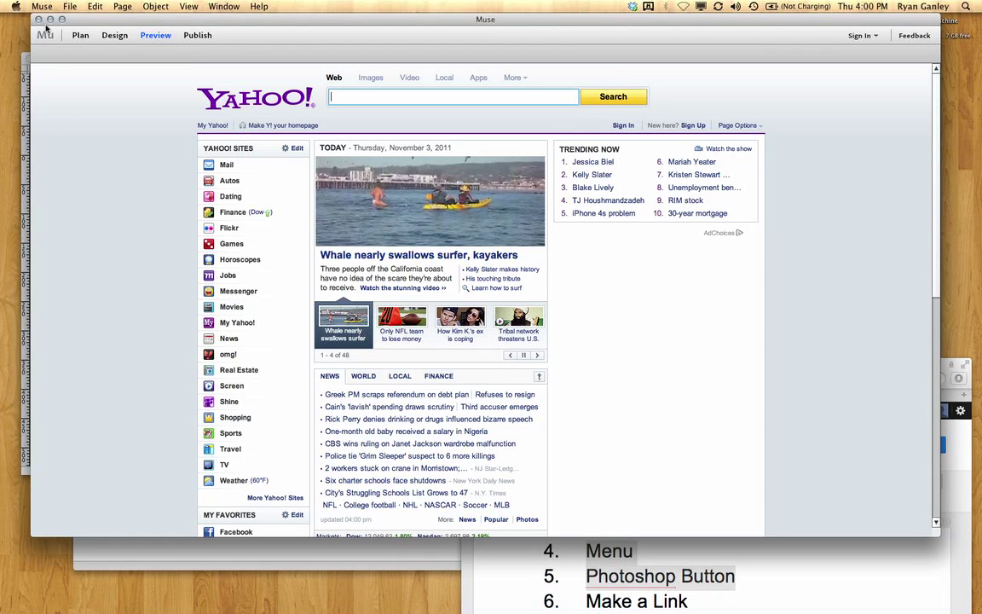
left_click(114, 36)
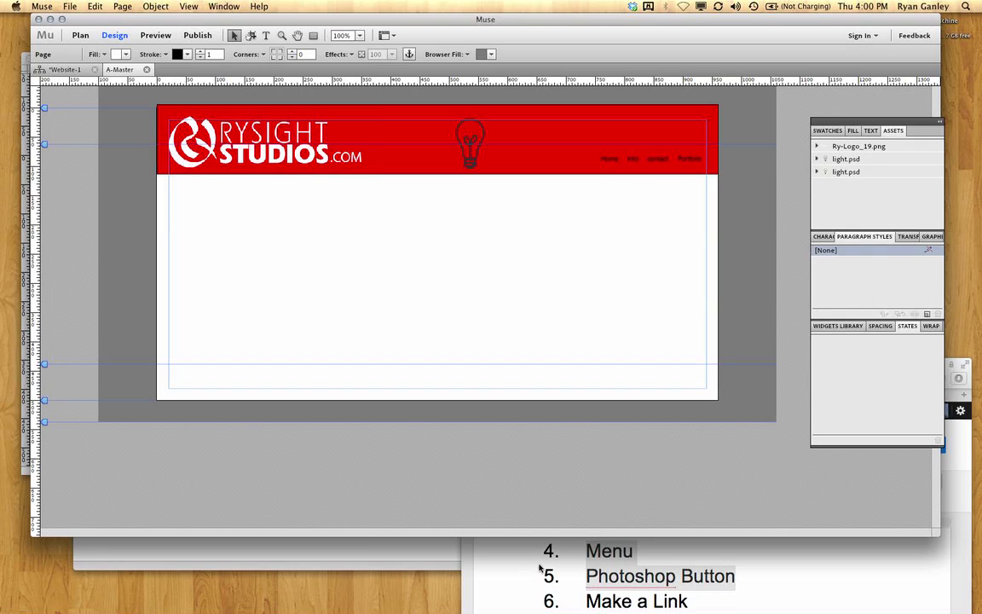
left_click(751, 603)
Step: Mark the next outline topic, Pinning, in the Google Docs outline
scroll(748, 587, "down", 3)
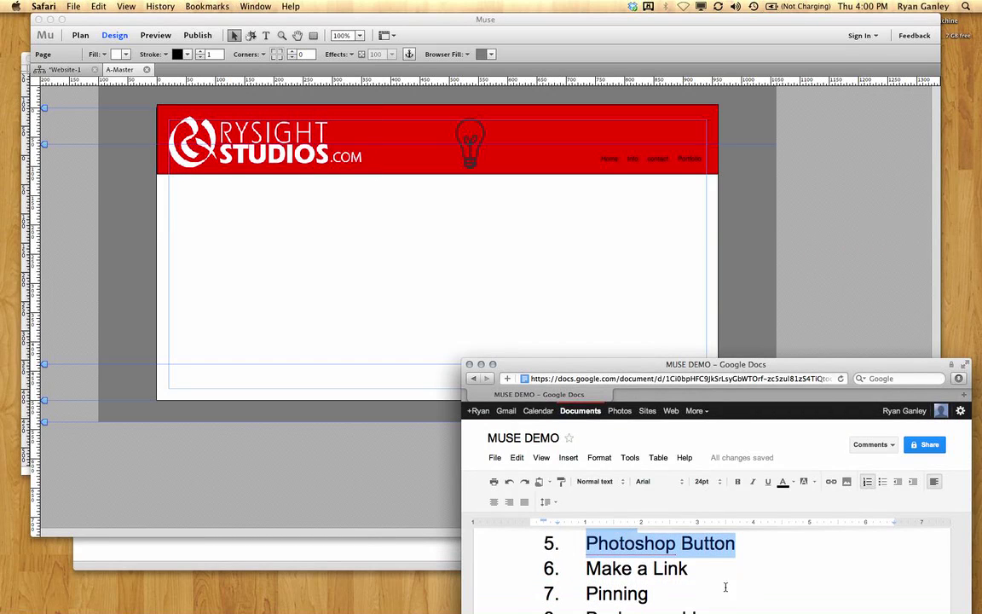
left_click(707, 568)
left_click_drag(648, 593, 584, 594)
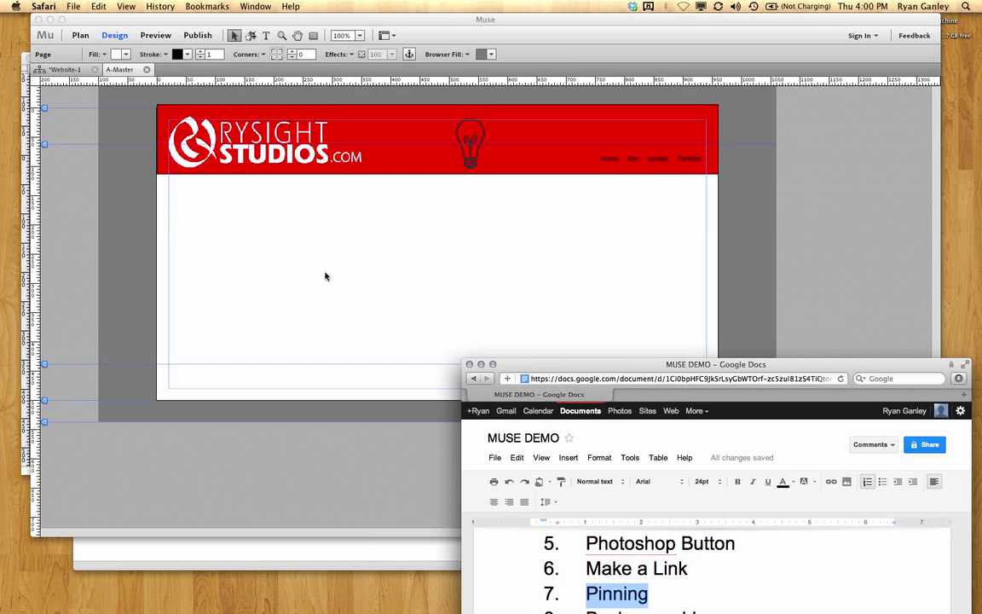
left_click(203, 213)
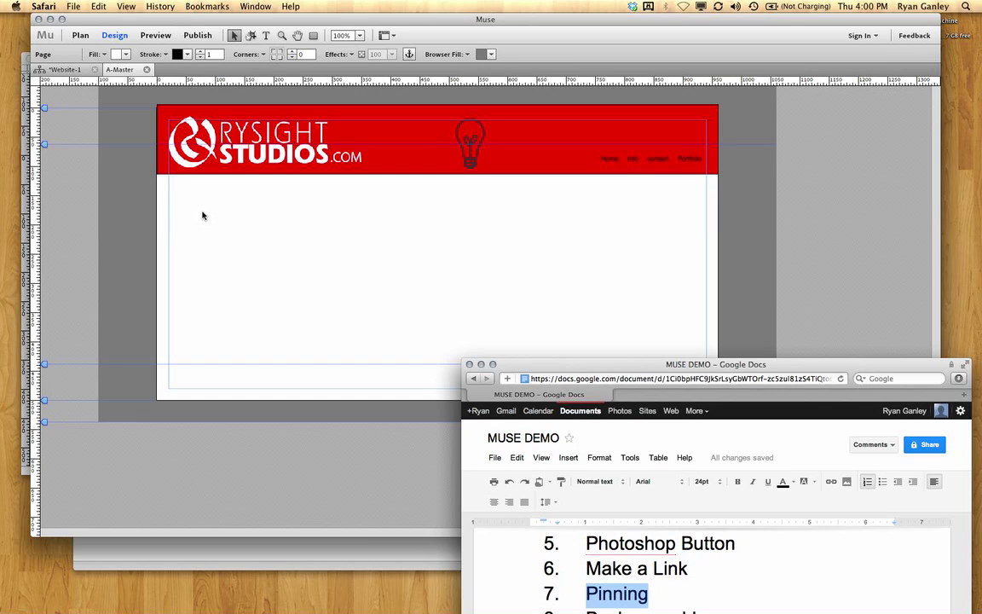
Step: Draw a small rectangle below the header and fill it blue
left_click(313, 35)
left_click_drag(204, 203, 258, 251)
left_click(121, 53)
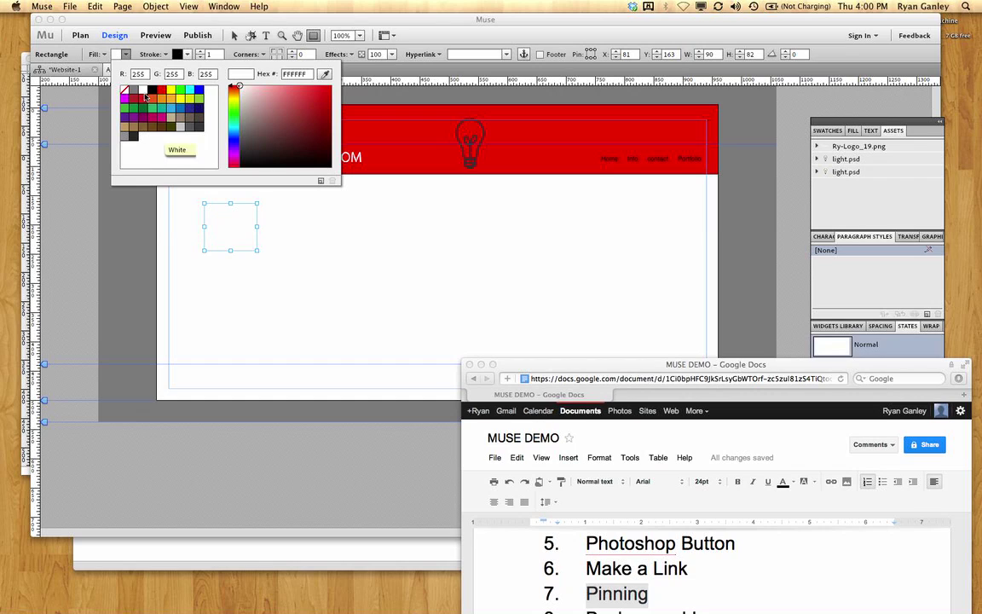
left_click(199, 89)
left_click(305, 227)
Step: Add a text frame with the letter F set to 72 pt
key("t")
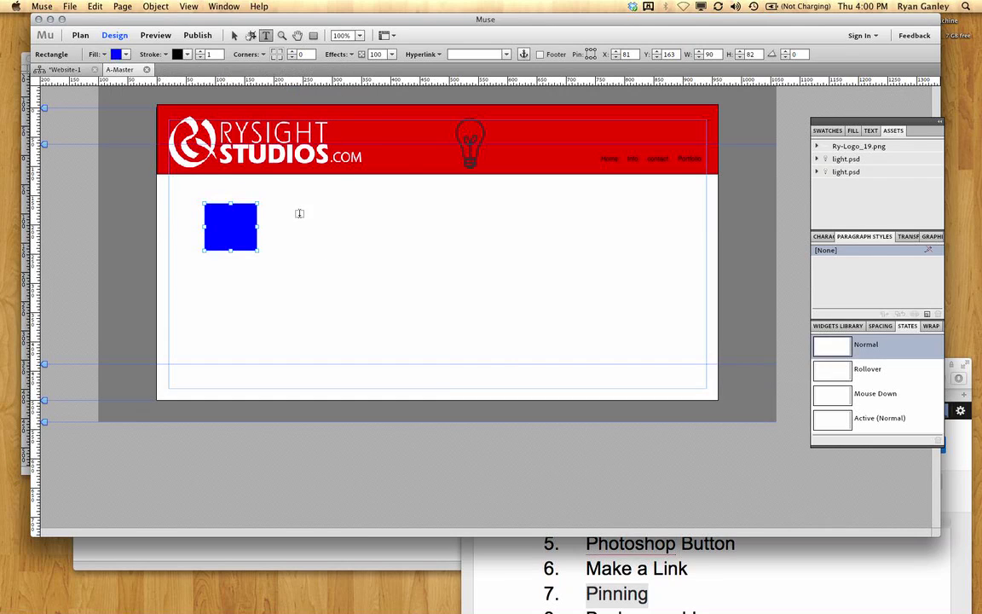
left_click(293, 212)
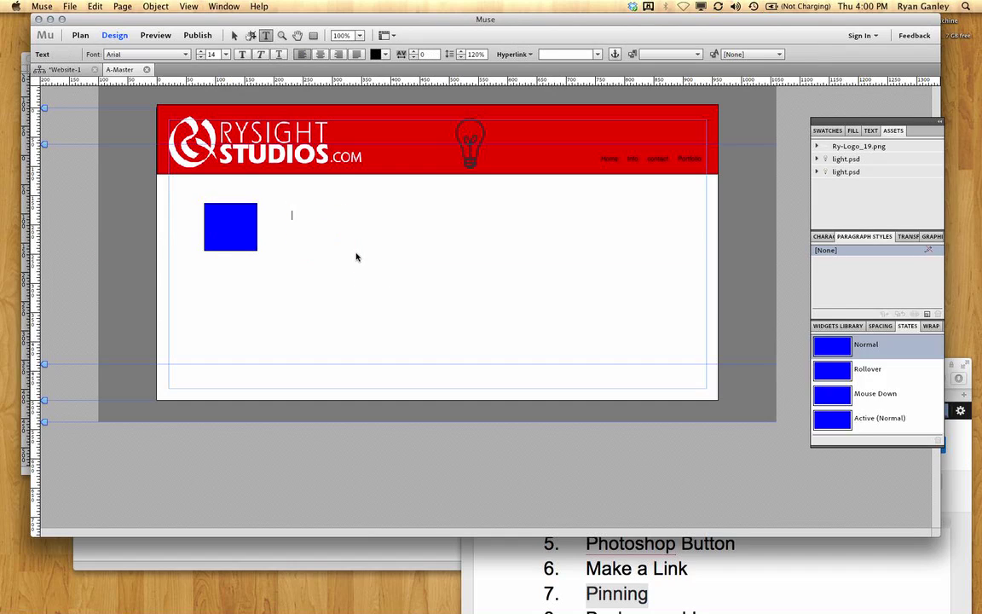
key("Escape")
key("Escape")
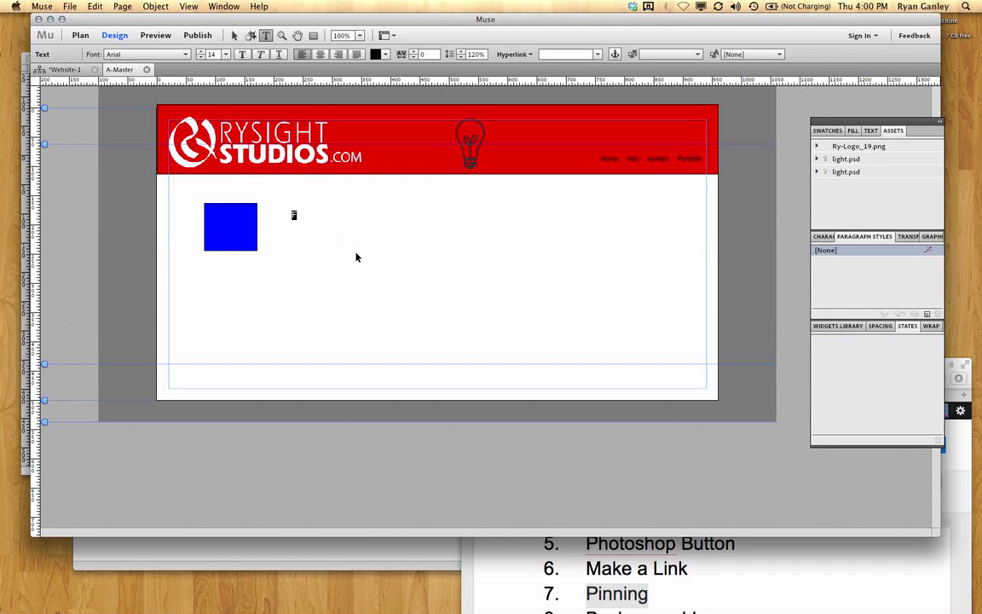
key("super+shift+period")
key("super+shift+period")
key("super+shift+period")
key("super+shift+period")
key("super+shift+period")
left_click(871, 130)
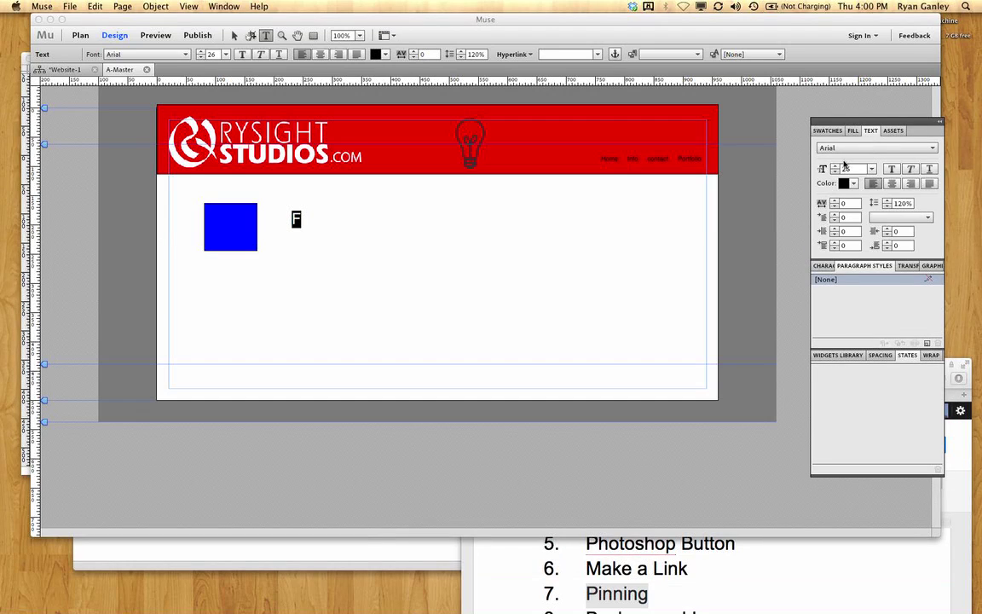
left_click(871, 168)
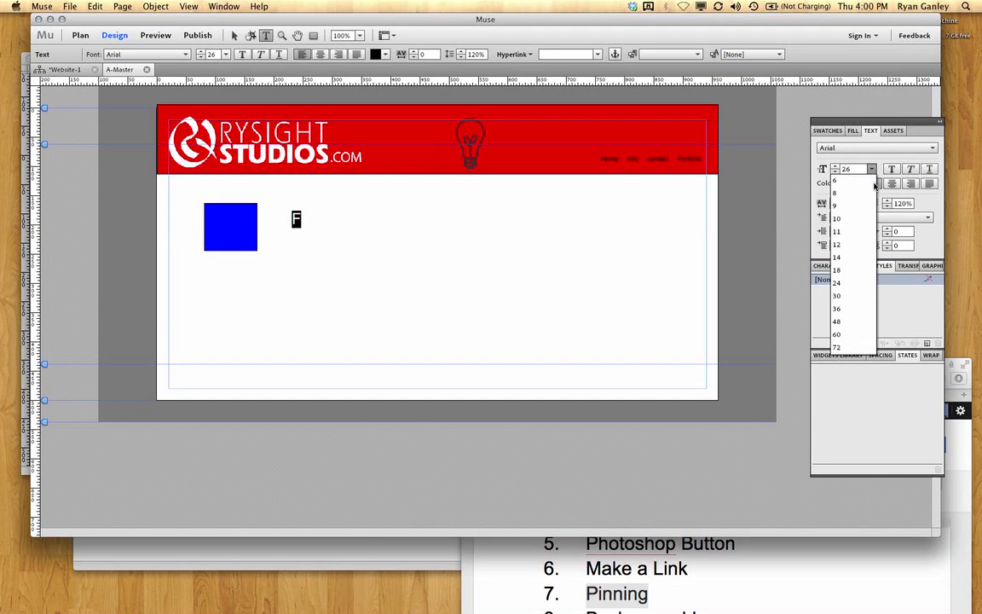
left_click(838, 347)
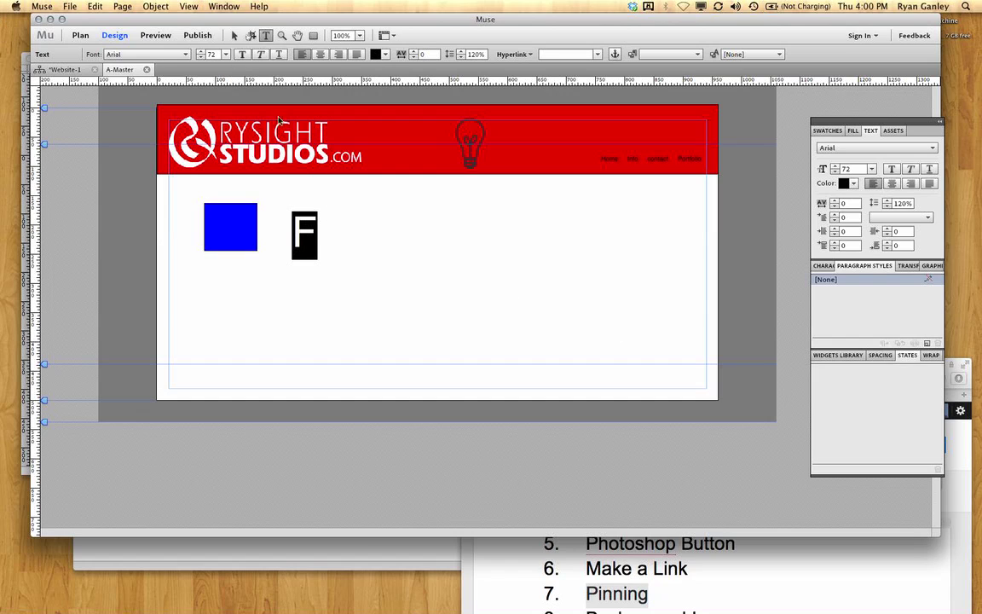
Step: Move the F onto the blue box and make it white
left_click(233, 37)
left_click(319, 245)
left_click_drag(243, 233, 247, 238)
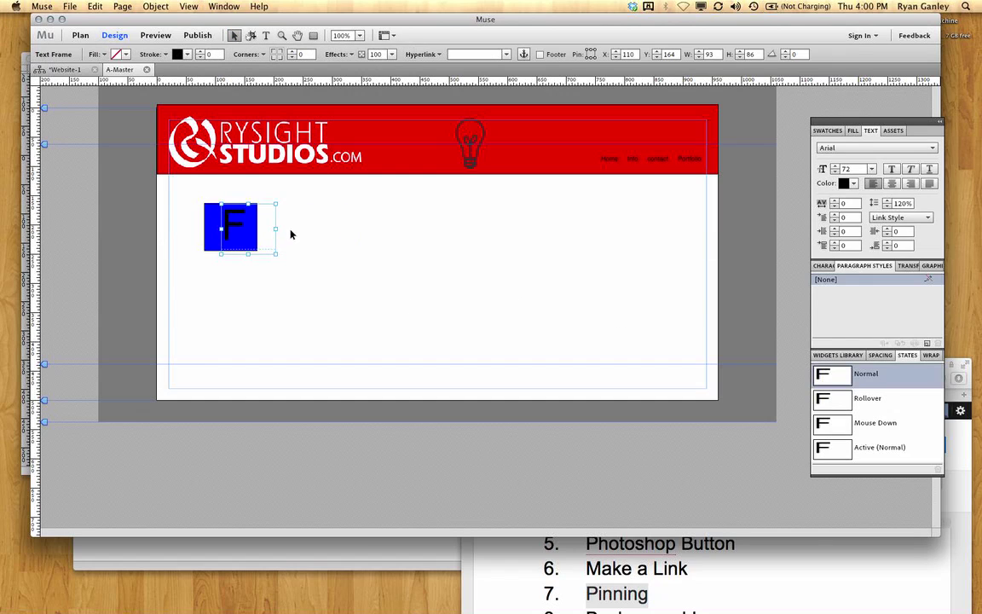
left_click(854, 184)
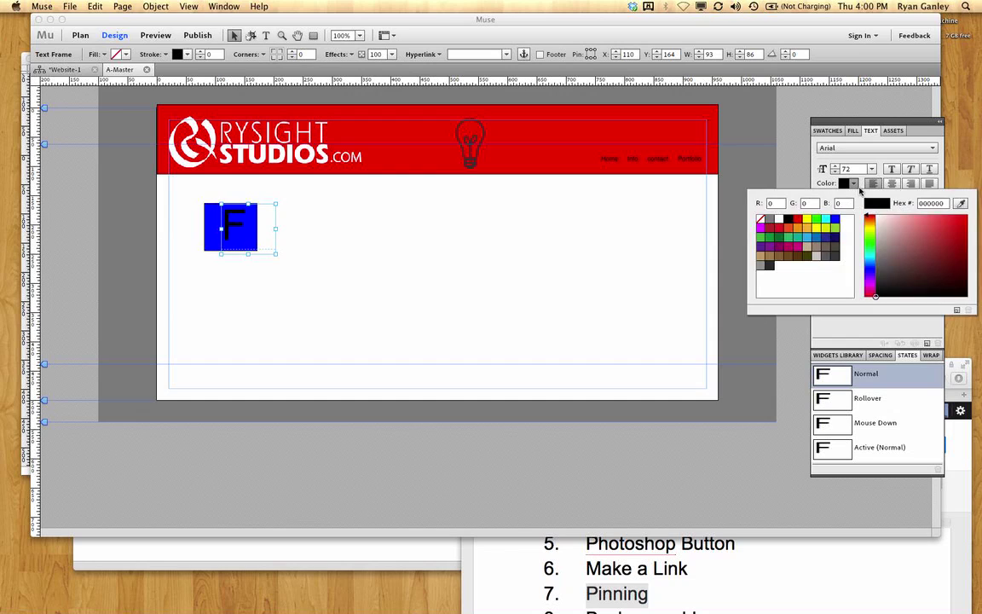
left_click(786, 221)
Step: Select both the blue box and the F and move them to the page's left edge
left_click(454, 247)
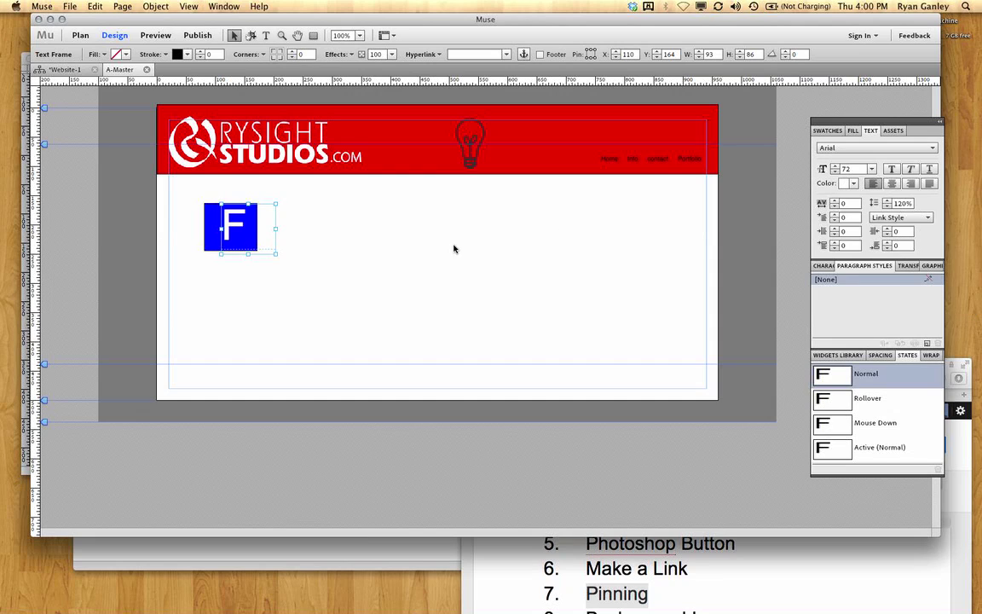
left_click(293, 277)
left_click_drag(292, 277, 175, 195)
left_click_drag(228, 247, 193, 247)
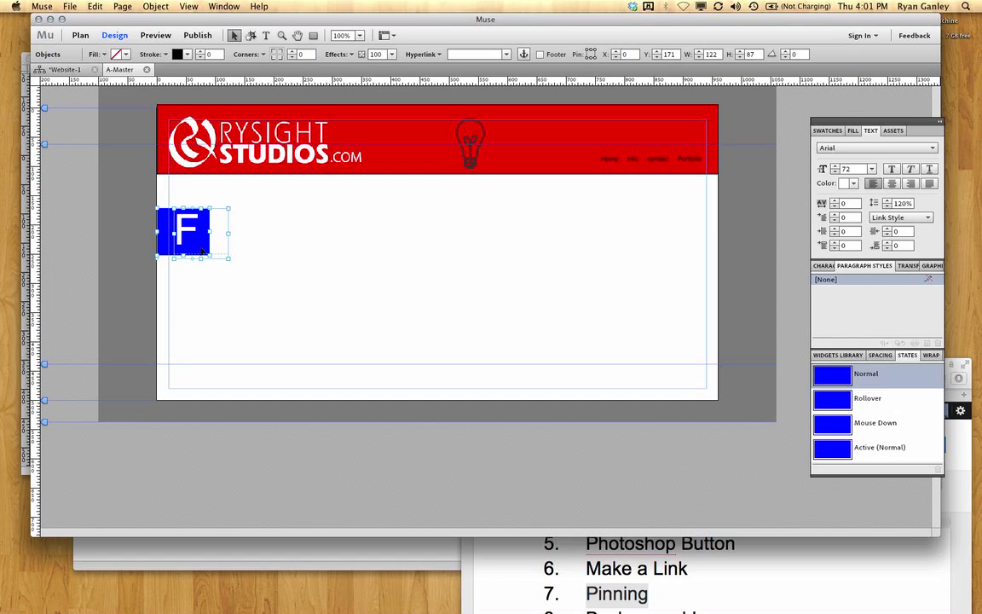
Step: Group the blue box with the F and preview the page
left_click(155, 6)
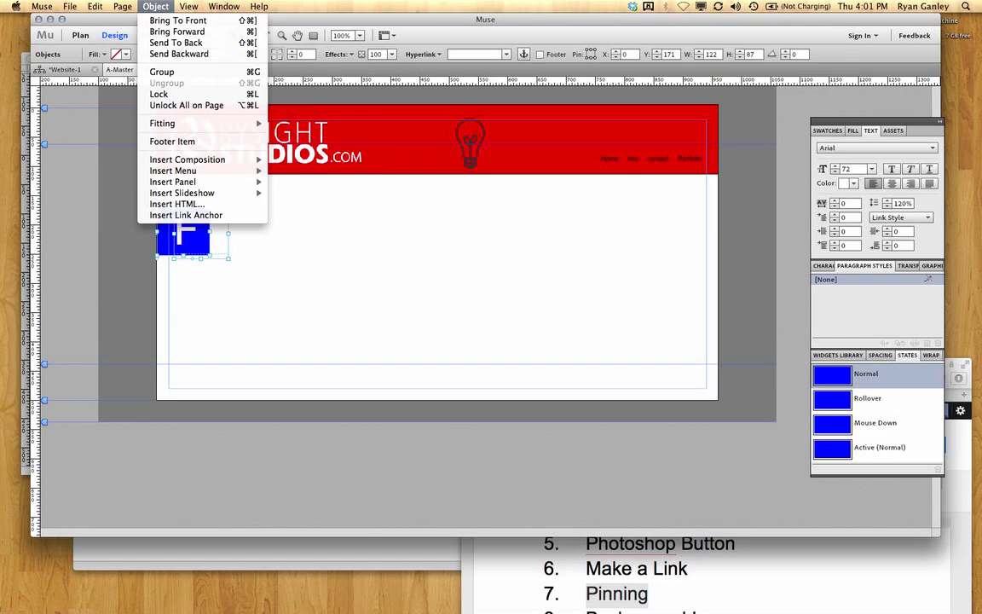
left_click(162, 68)
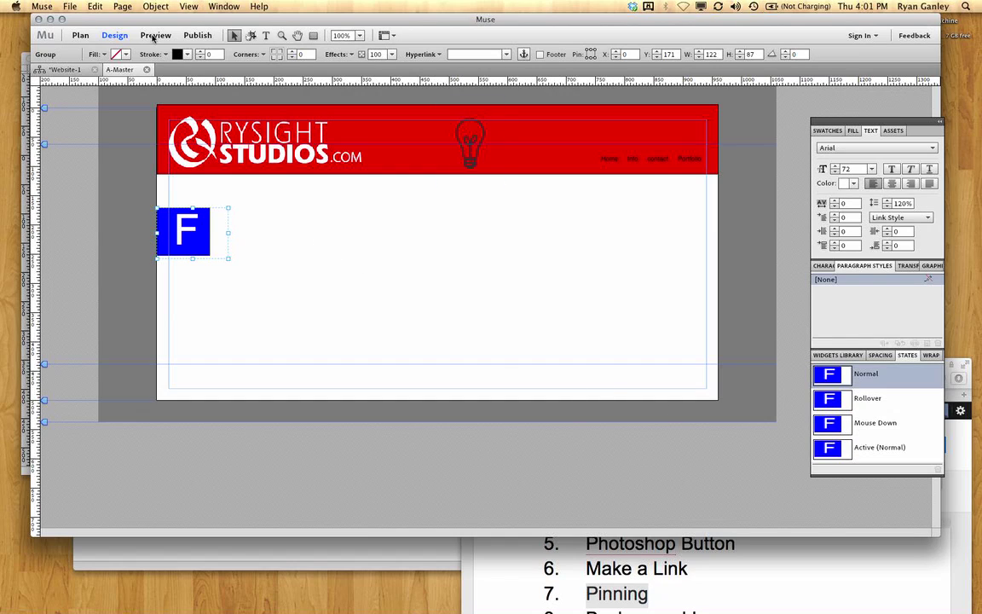
left_click(155, 34)
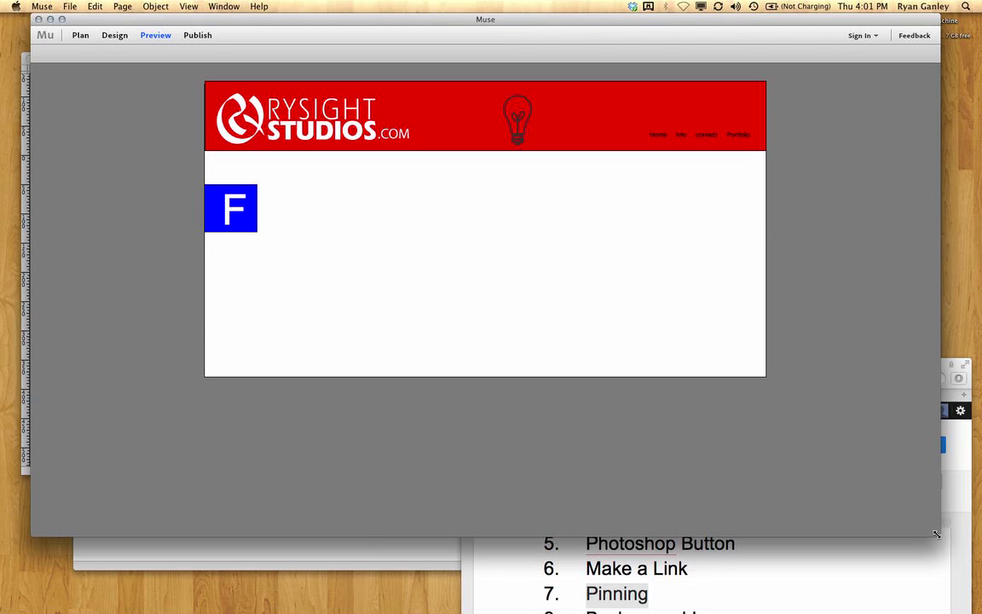
Step: Shrink the Muse window and scroll to check the F box stays pinned
left_click_drag(936, 534, 900, 248)
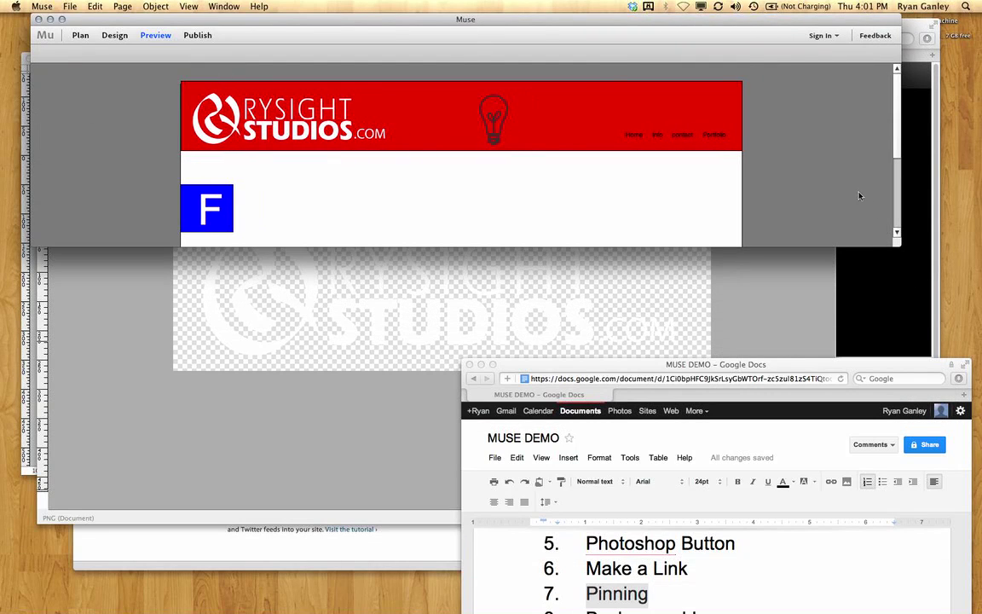
scroll(844, 175, "down", 3)
scroll(833, 154, "up", 3)
scroll(834, 155, "down", 3)
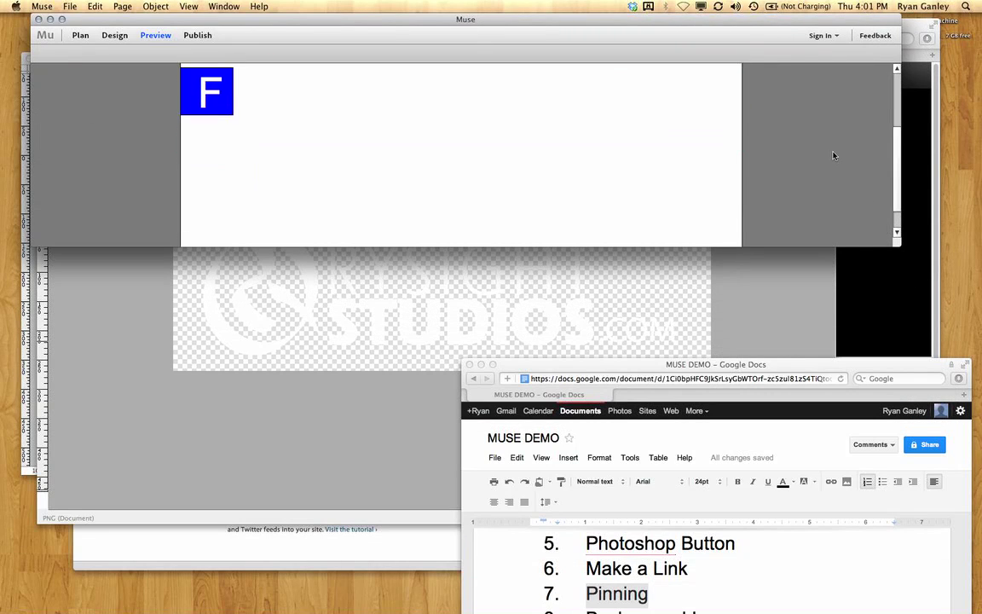
scroll(834, 155, "up", 3)
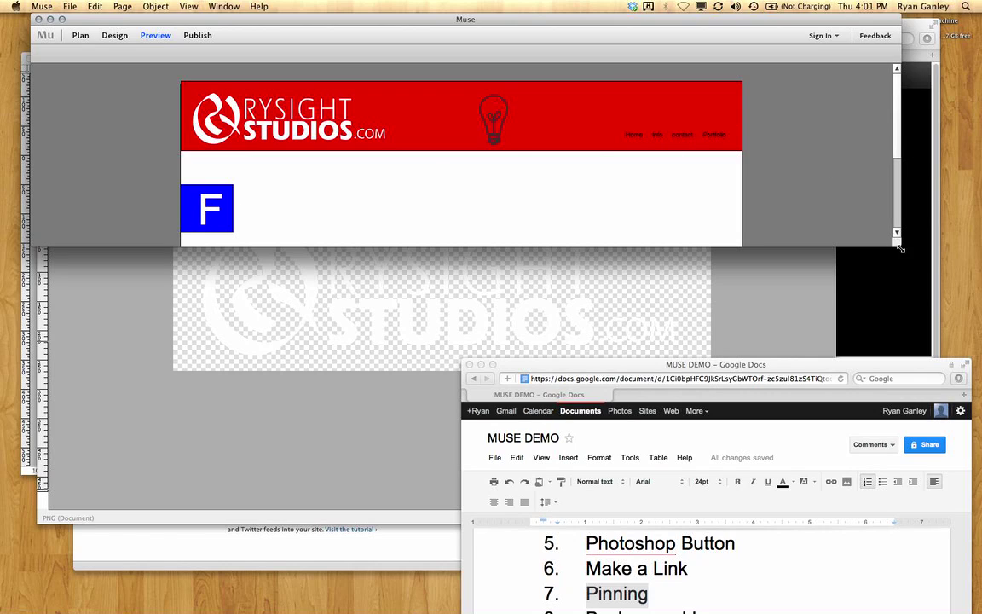
left_click_drag(901, 248, 873, 325)
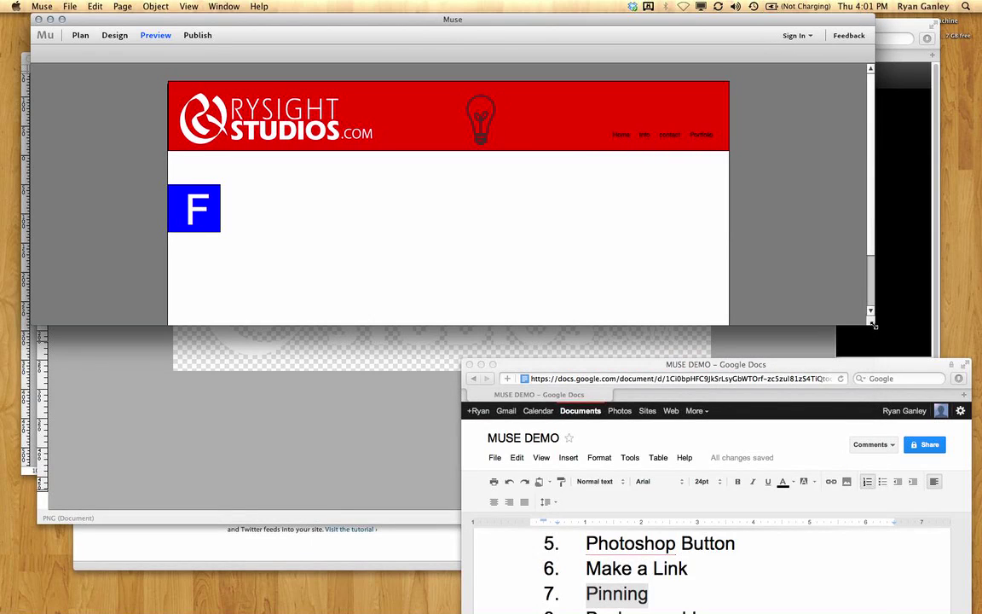
Step: Switch between Design and Preview and scroll to retest the pinned F box
left_click(114, 35)
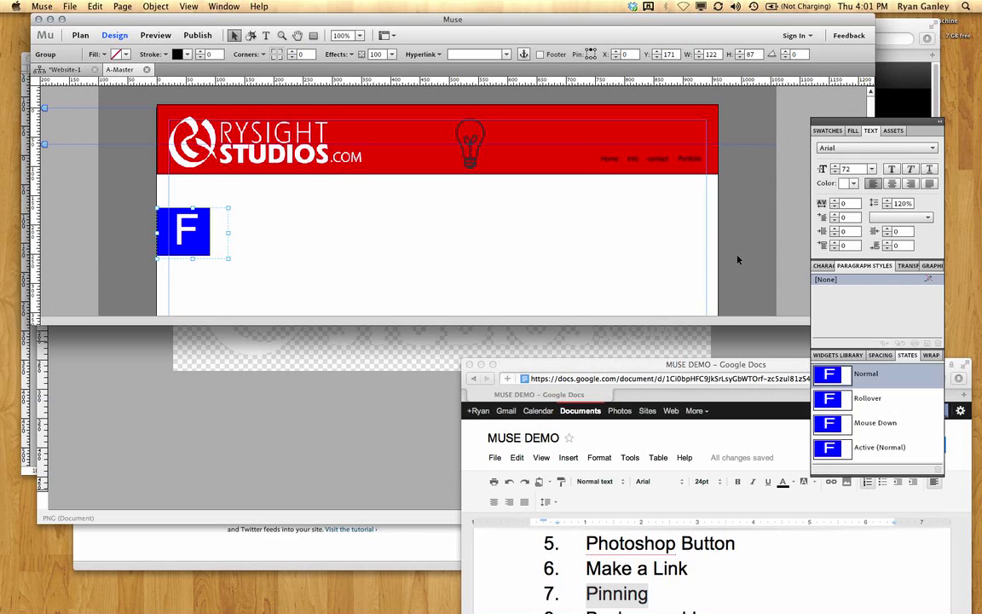
left_click(156, 35)
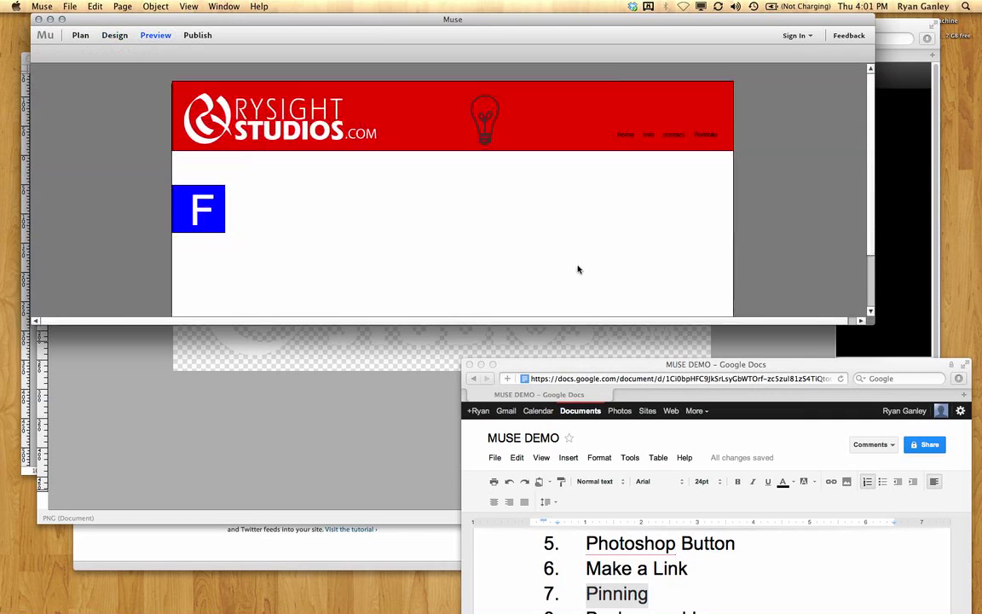
scroll(747, 213, "down", 2)
scroll(747, 213, "up", 2)
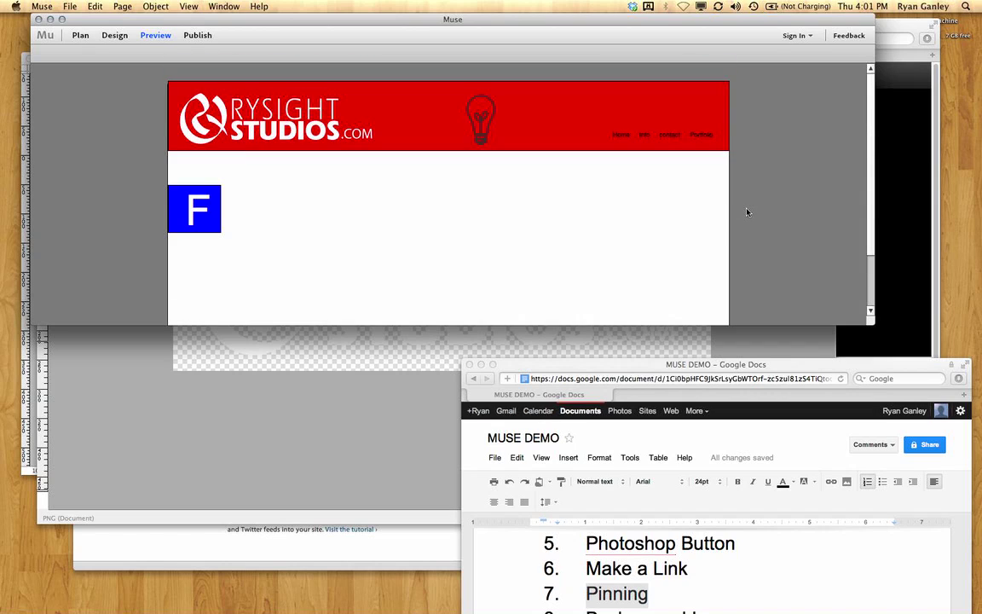
scroll(747, 212, "down", 1)
scroll(747, 212, "up", 1)
Step: Select 'Background Image' in the outline, enlarge the Muse window, and return to Design
left_click(759, 568)
scroll(759, 568, "down", 1)
left_click_drag(745, 598, 585, 598)
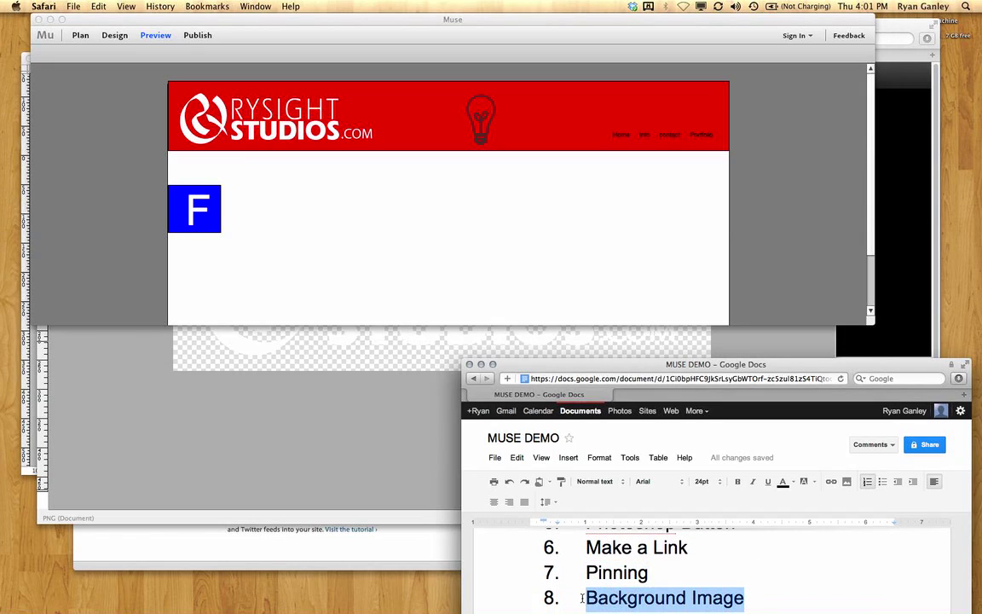
left_click(801, 265)
left_click_drag(873, 321, 902, 517)
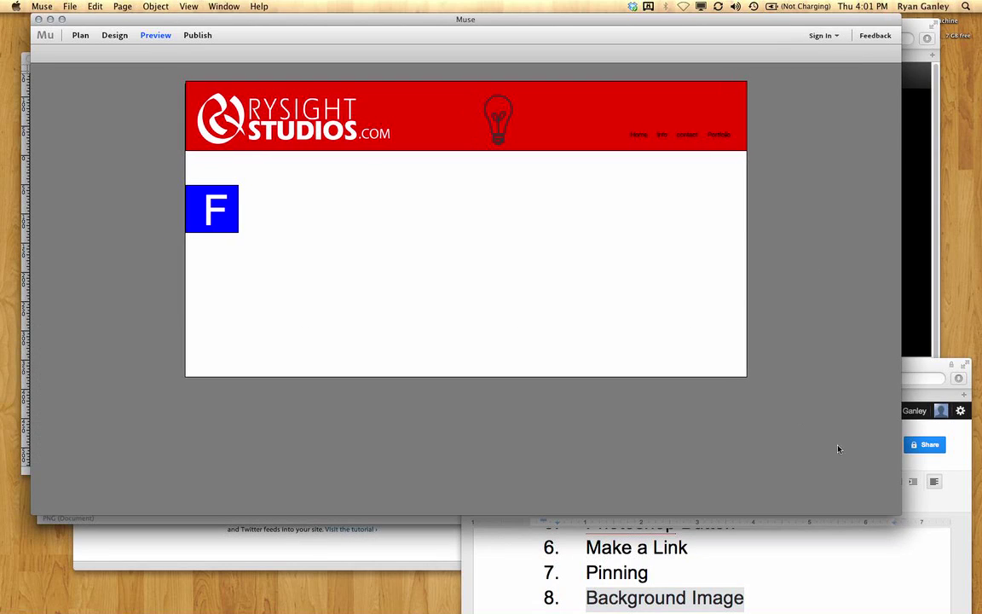
left_click(113, 35)
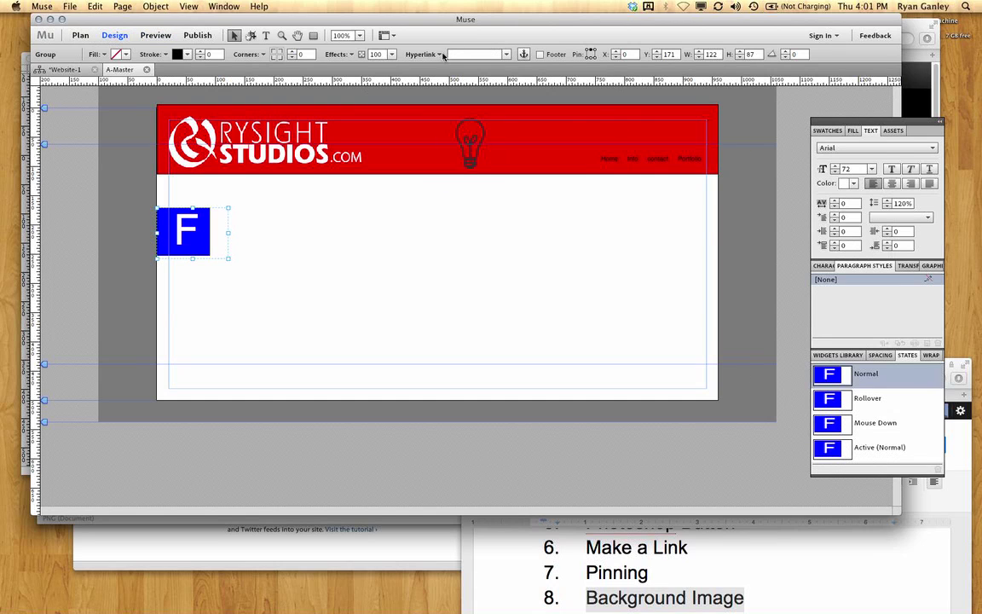
Step: Set IMG_5999_2530.png from Pictures > ADC Creative Carnival > muse assets as the Browser Fill image
left_click(726, 264)
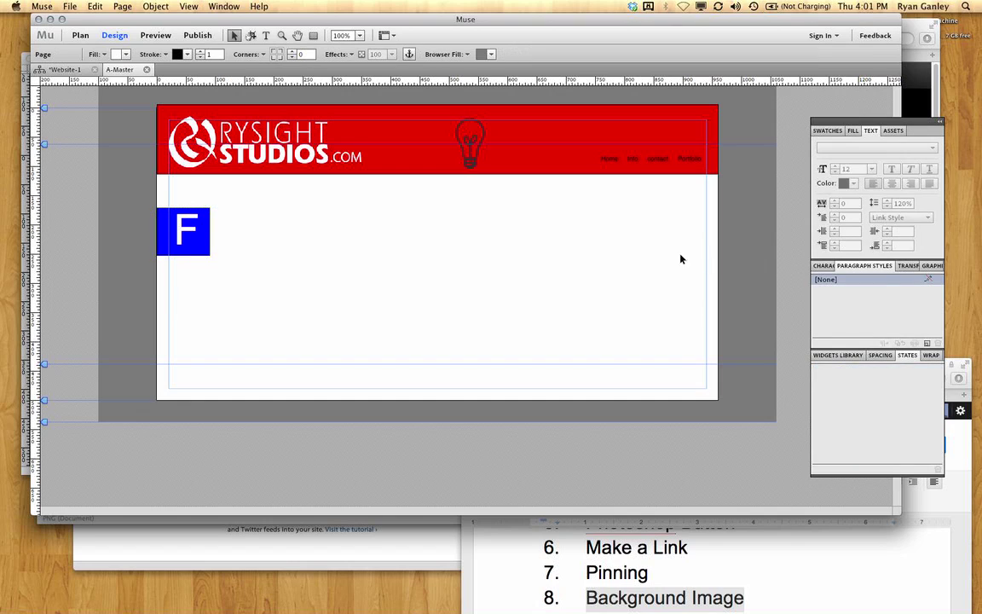
left_click(445, 54)
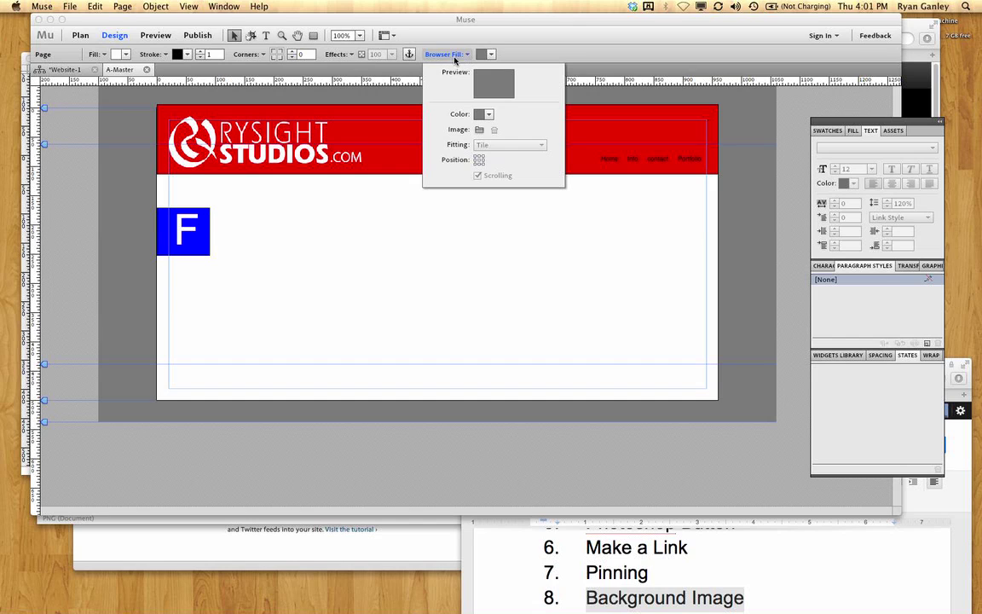
left_click(479, 129)
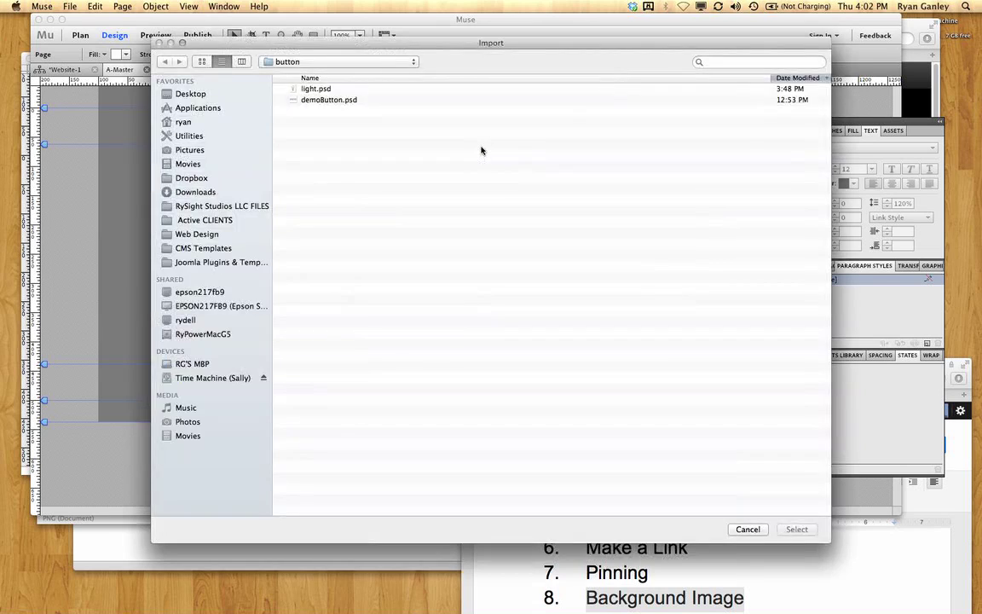
left_click(270, 60)
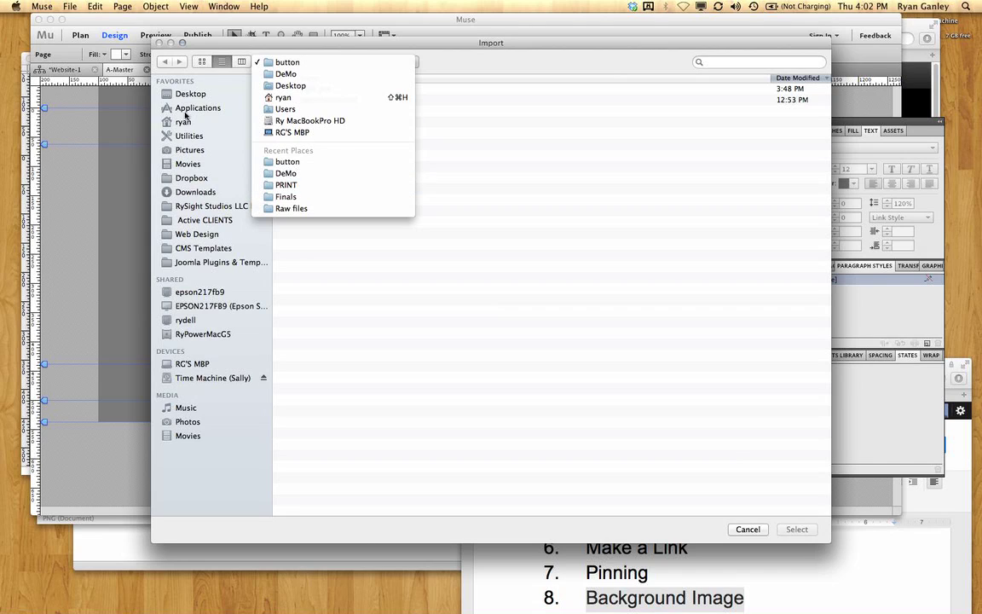
left_click(336, 175)
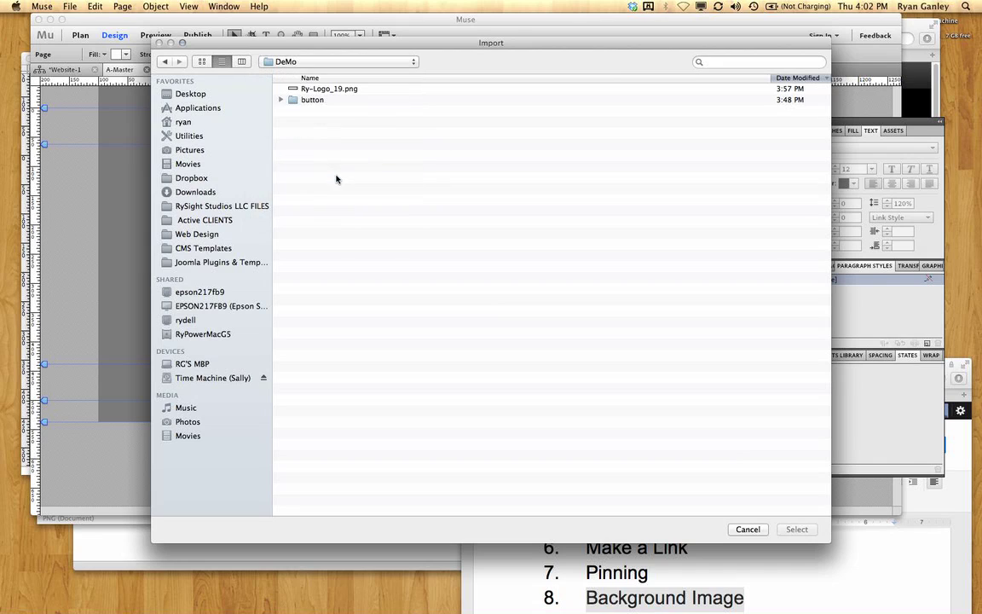
left_click(182, 153)
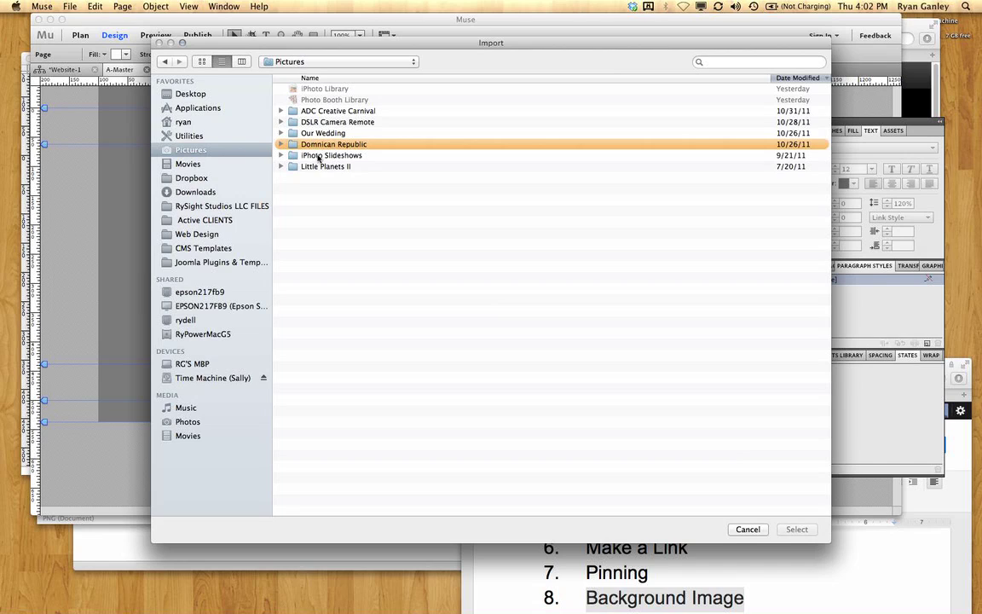
double_click(329, 112)
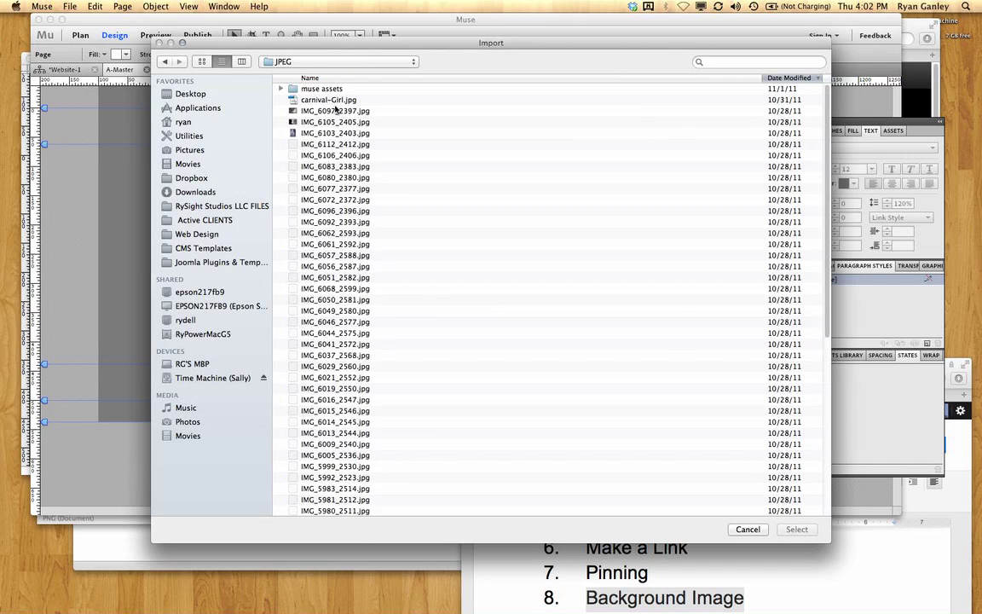
double_click(305, 91)
double_click(314, 101)
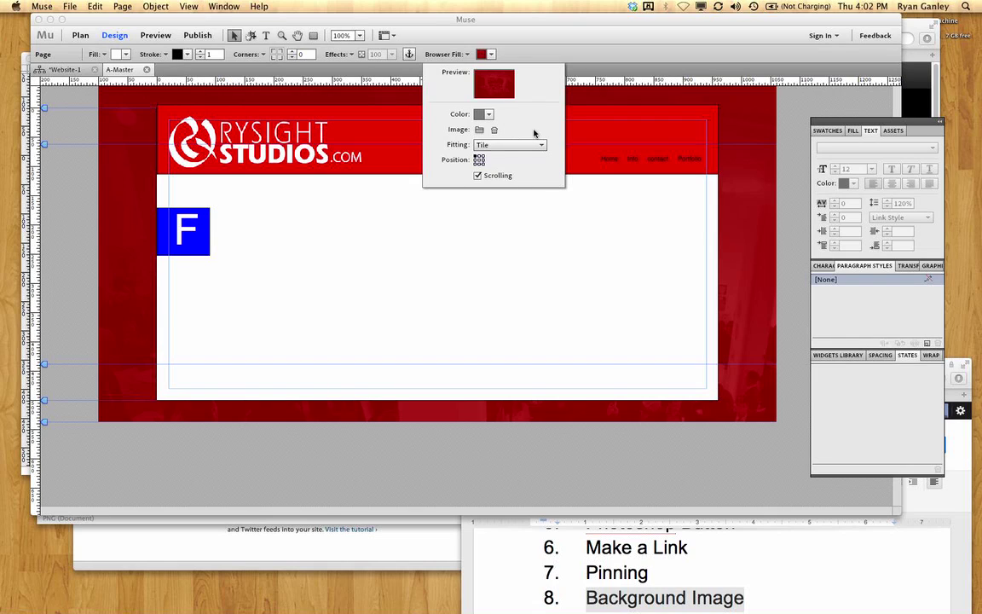
Step: Close the Browser Fill options and set the page fill to None
left_click(567, 260)
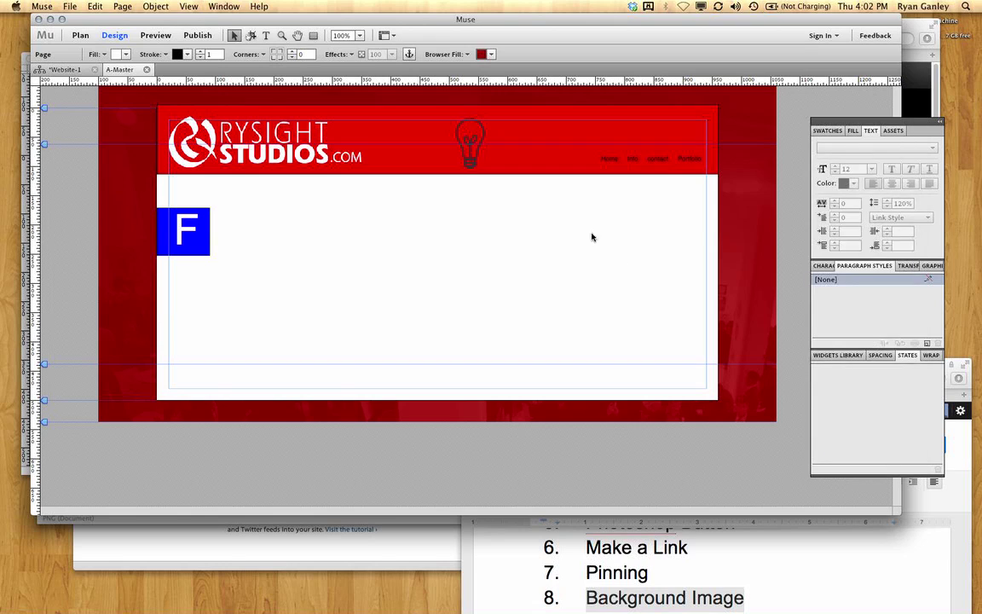
left_click(124, 54)
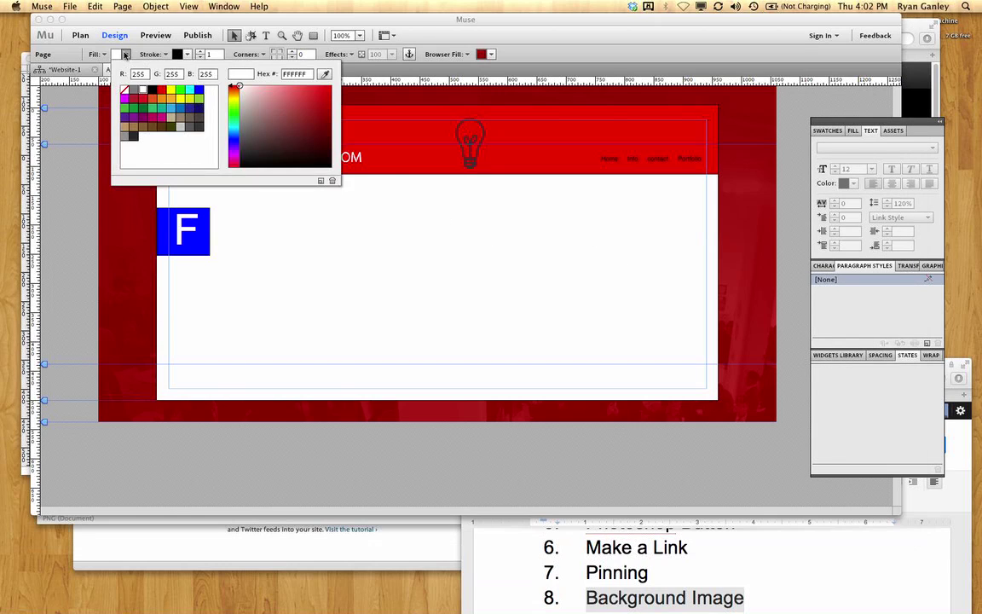
left_click(125, 91)
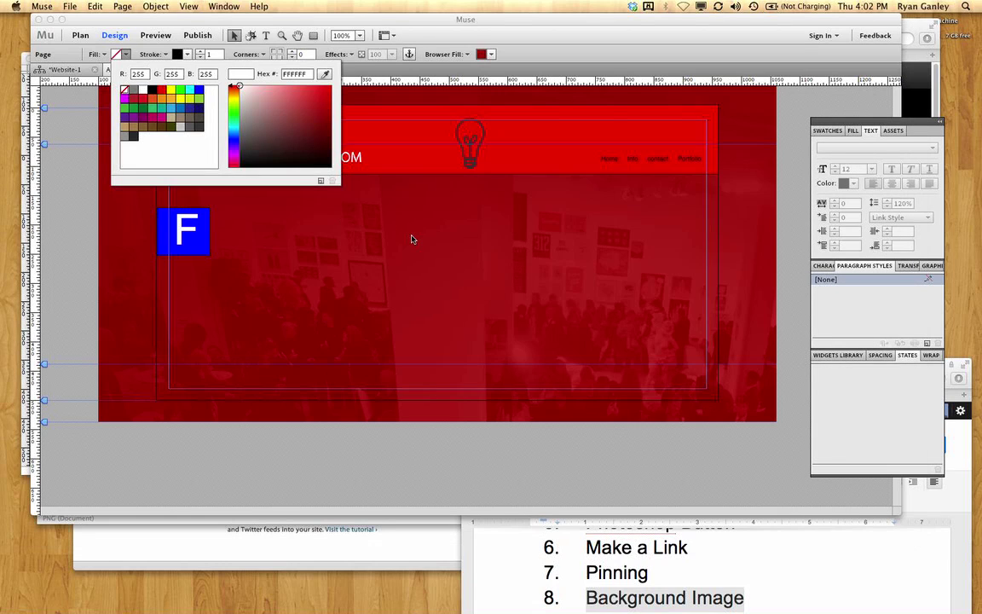
left_click(550, 438)
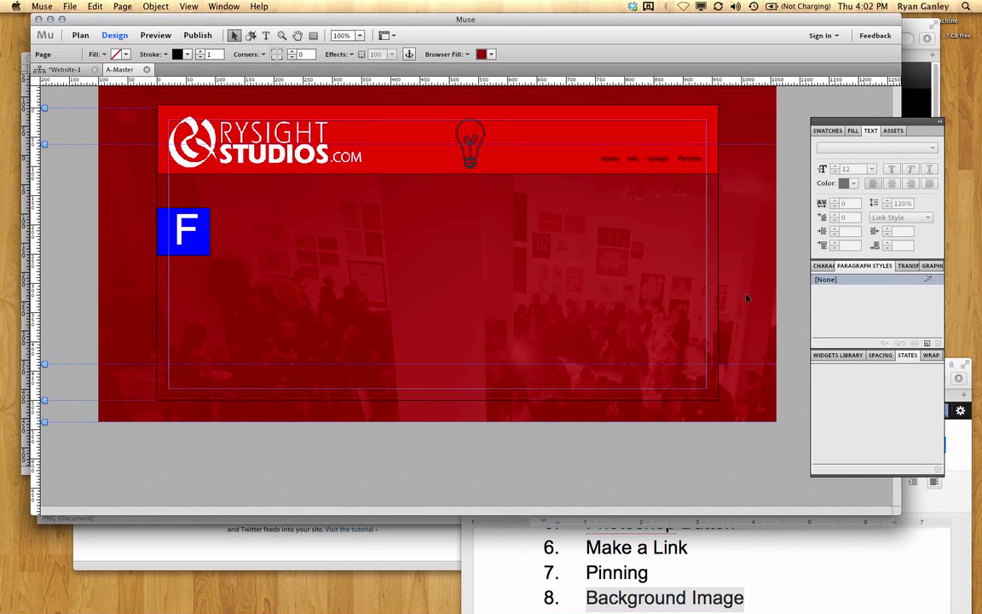
Step: Preview the transparent page over the crowd background, then return to Design
left_click(157, 35)
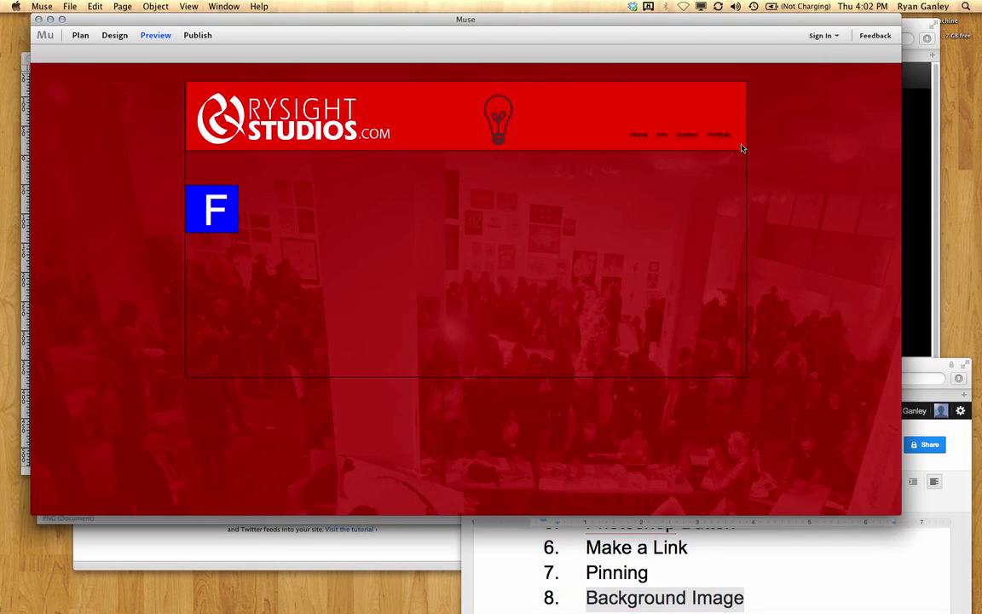
left_click(112, 35)
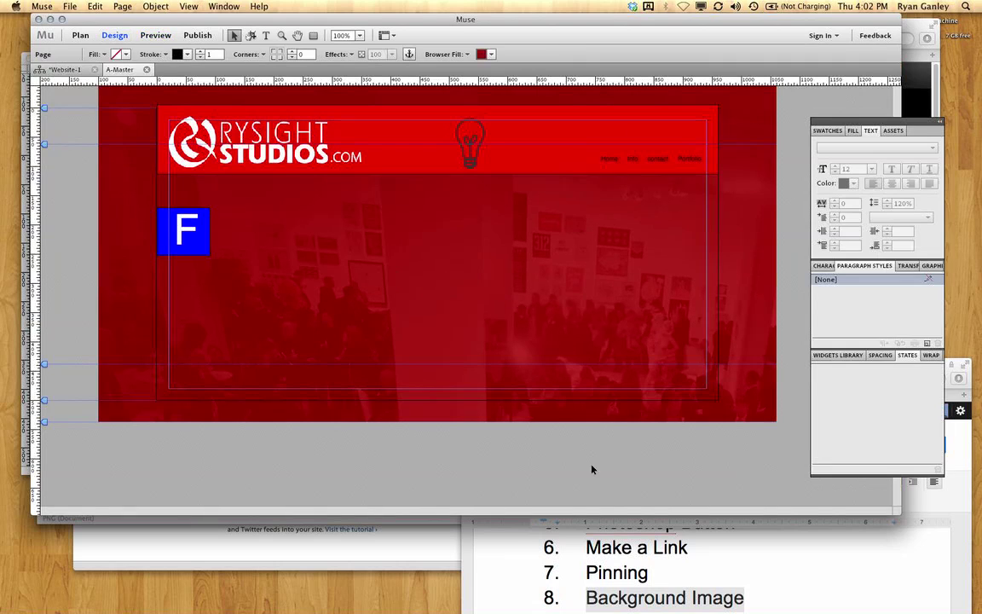
left_click(752, 579)
Step: Select 'Export and Testing' in the Google Docs outline and bring Muse forward
left_click_drag(758, 582, 585, 580)
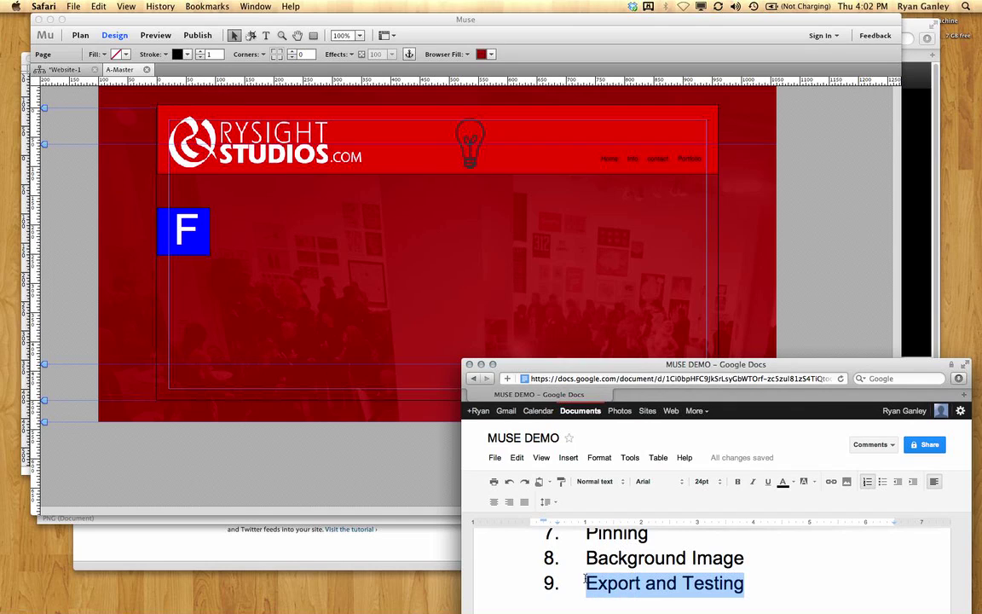
left_click(333, 266)
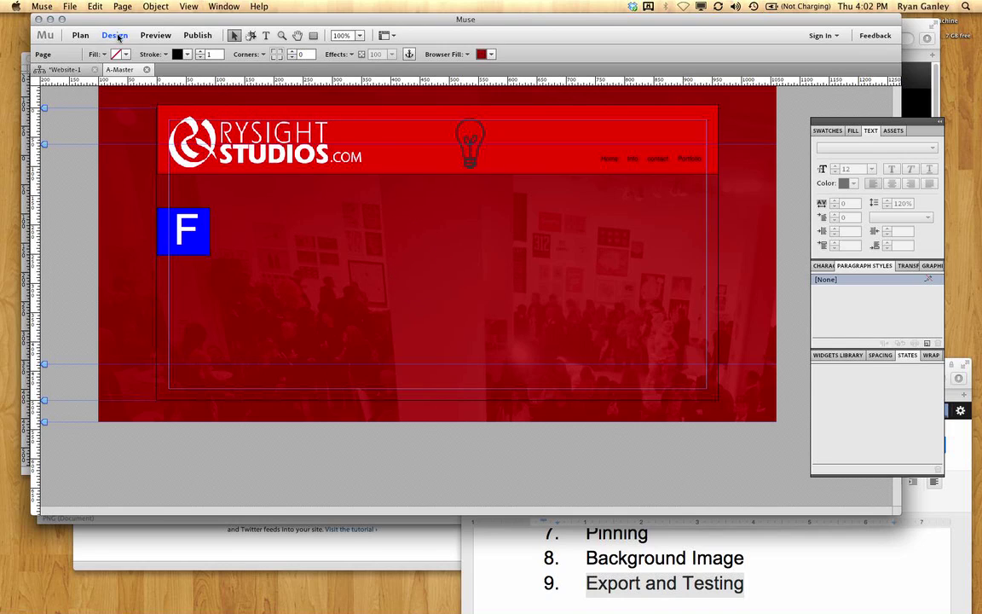
Step: Open the Home page from the site plan and draw a text frame in its middle
left_click(67, 69)
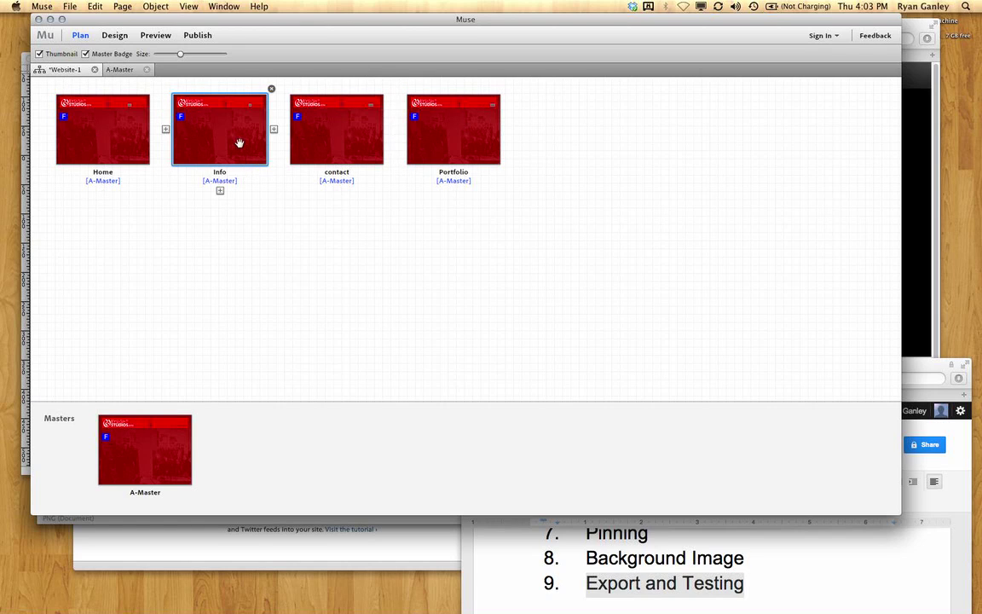
double_click(104, 141)
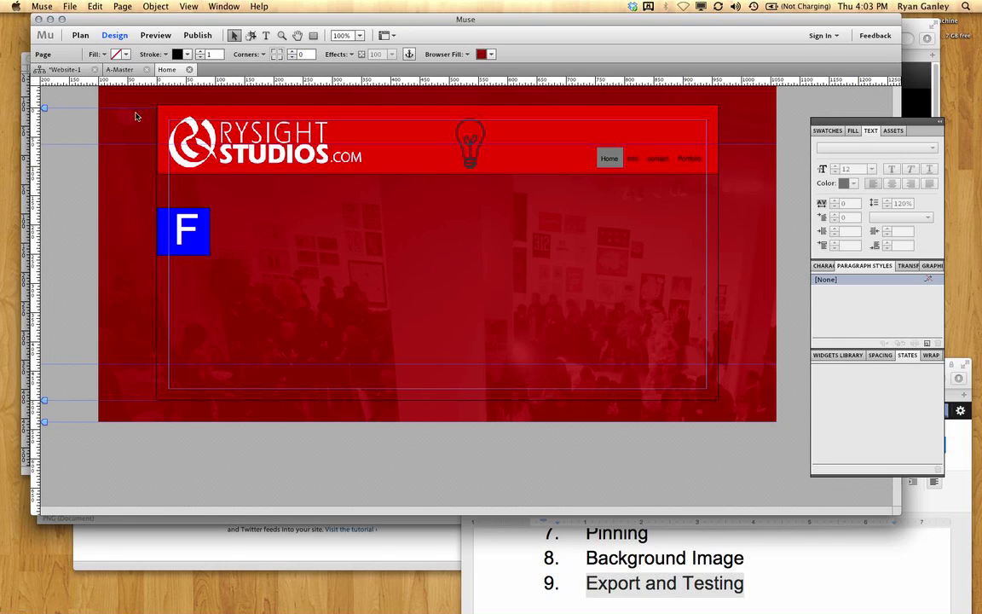
left_click(266, 35)
left_click_drag(490, 194, 640, 370)
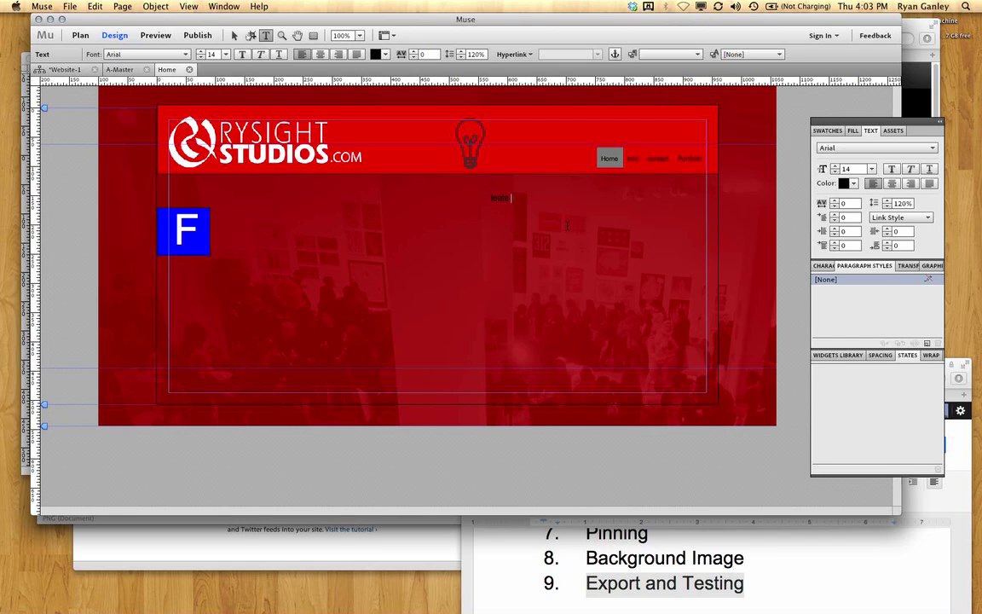
Step: Type 'asdf asdf' filler text and paste it several more times to lengthen the block
type("asdf asdf a'sdkjas;lf jas")
key("super+a")
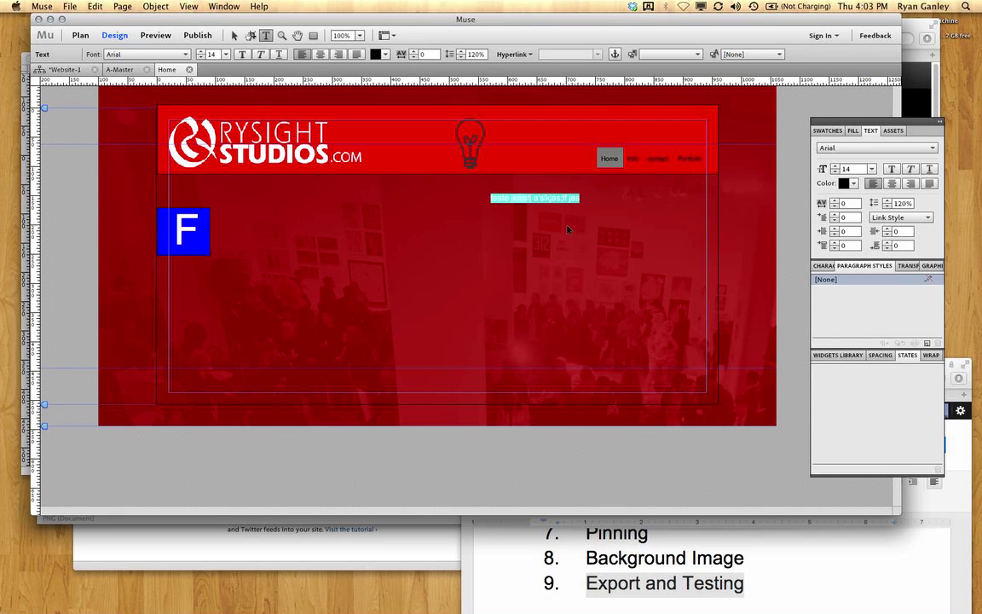
key("super+c")
key("Right")
key("super+v")
key("super+v")
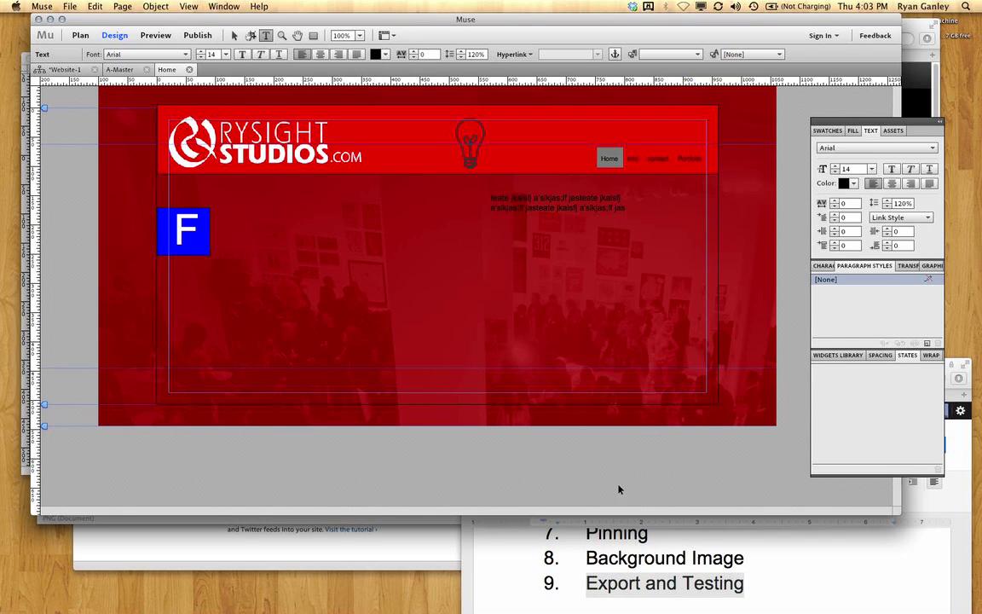
key("super+v")
key("super+v")
key("super+v")
key("super+v")
key("super+v")
key("super+v")
key("super+v")
key("super+v")
key("super+v")
key("super+v")
key("super+v")
key("super+v")
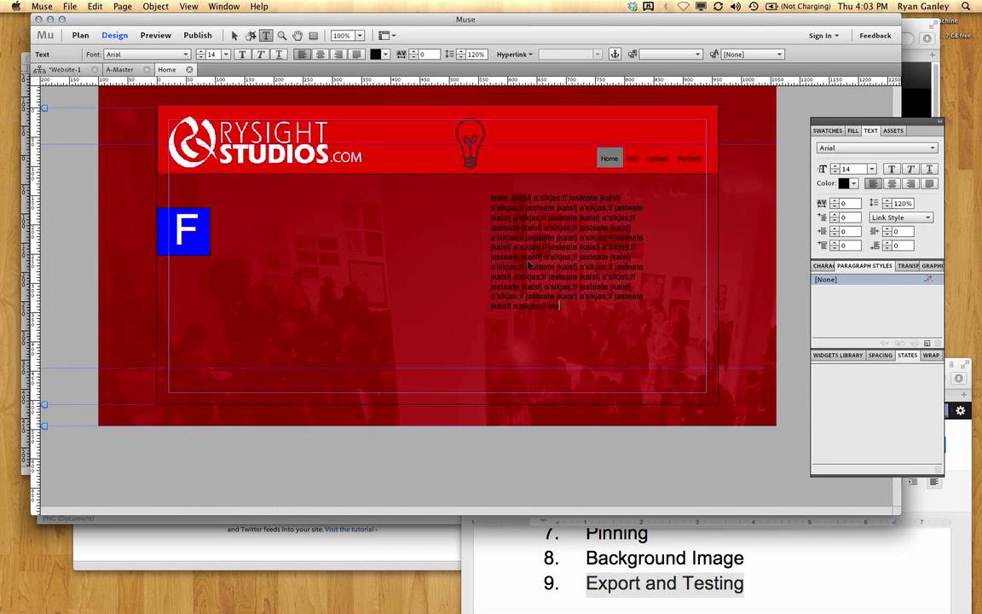
key("super+v")
key("super+v")
key("super+v")
key("super+v")
key("super+v")
key("super+v")
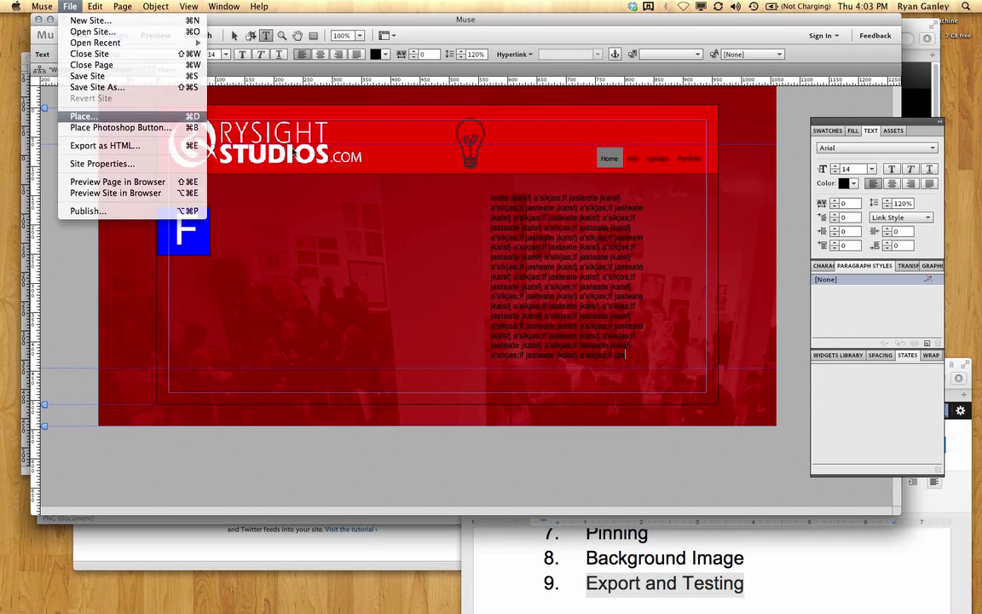
Step: Place the carnival-costume portrait photo from the JPEG folder onto the Home page
left_click(102, 116)
left_click(326, 62)
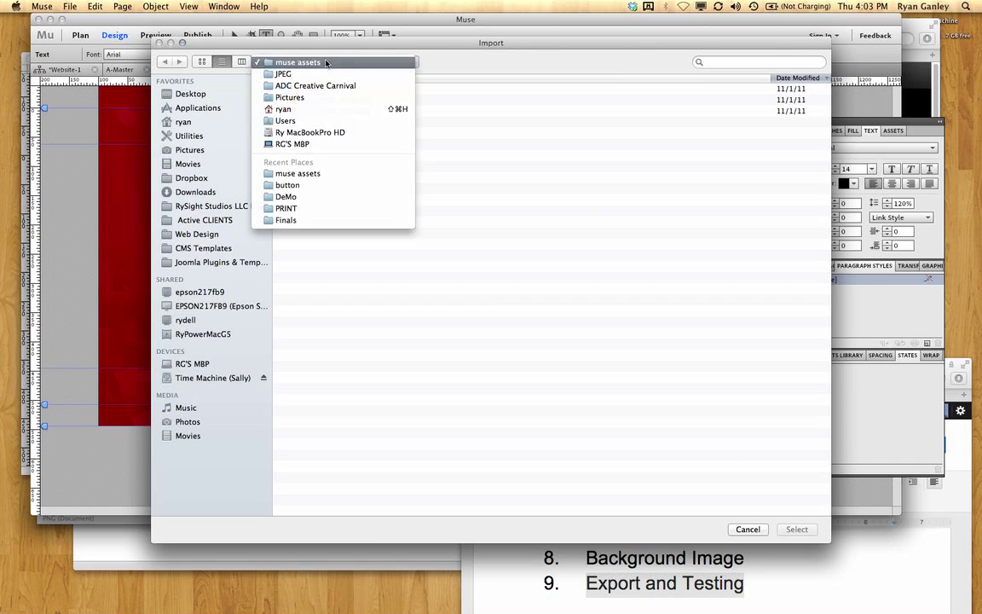
left_click(295, 73)
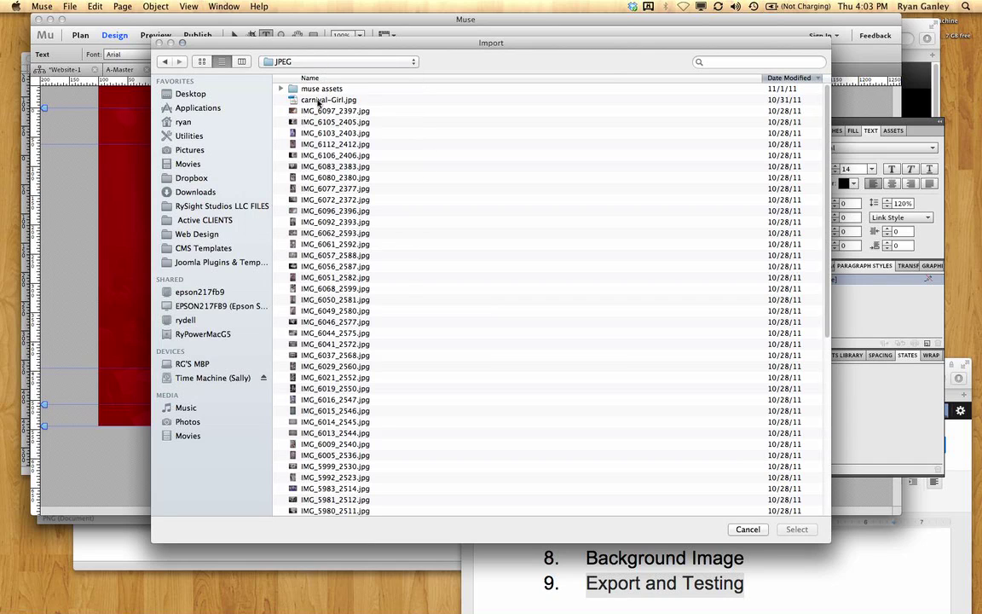
double_click(317, 101)
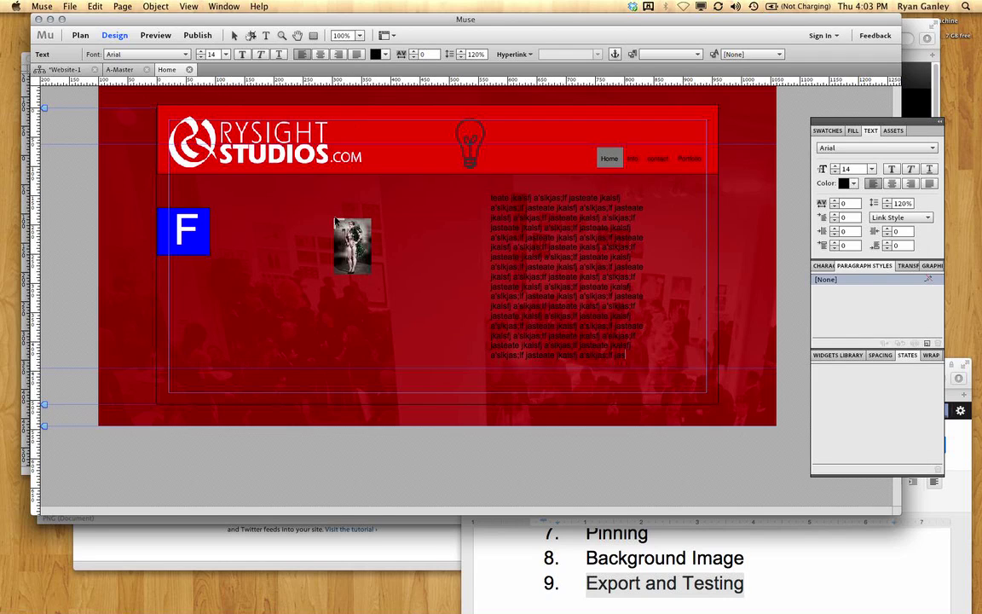
left_click(335, 220)
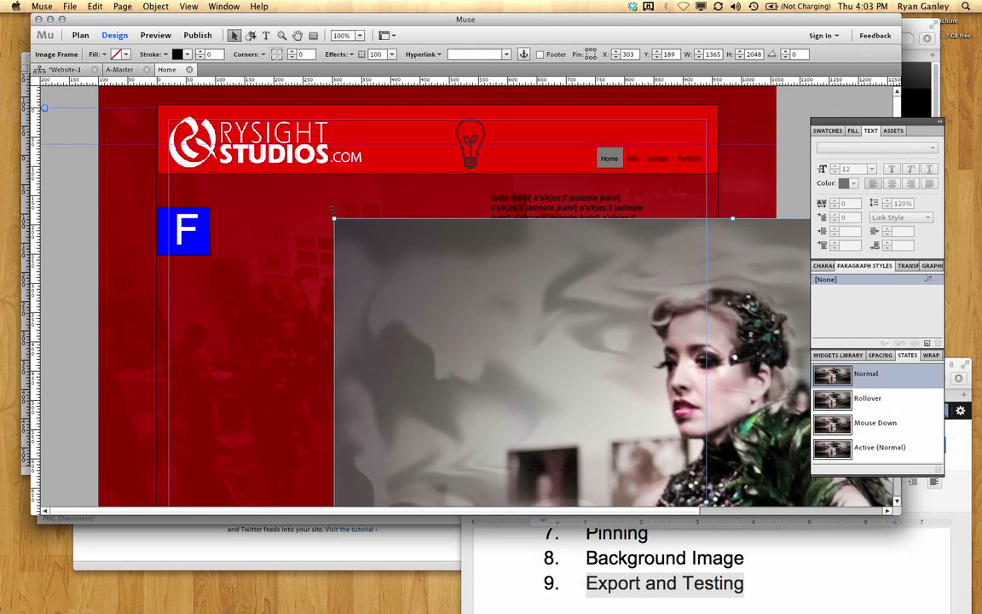
Step: Resize the photo into a tall frame about 301 px wide, left of the filler text
left_click_drag(333, 215, 126, 136)
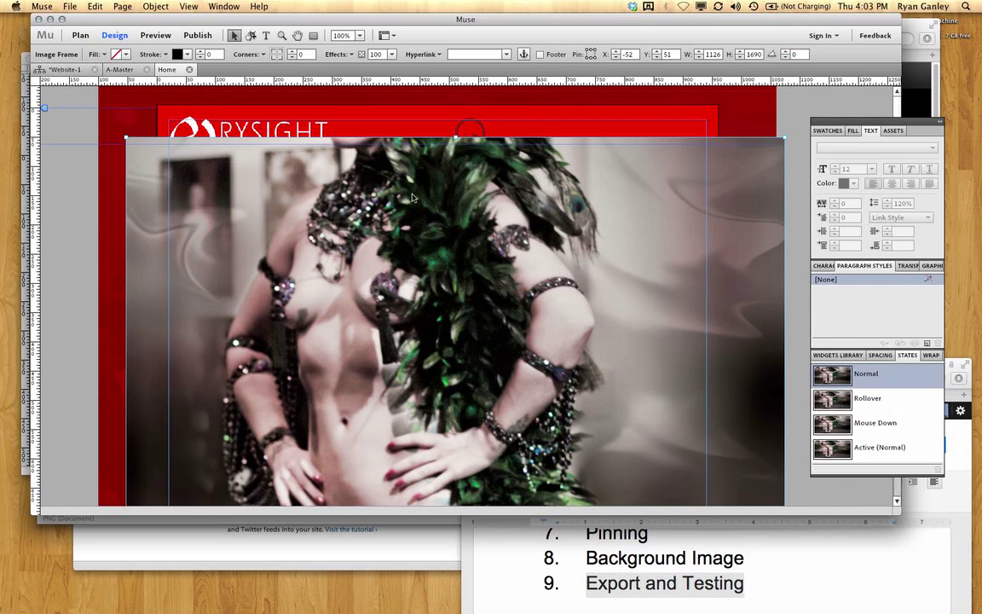
left_click_drag(124, 137, 430, 492)
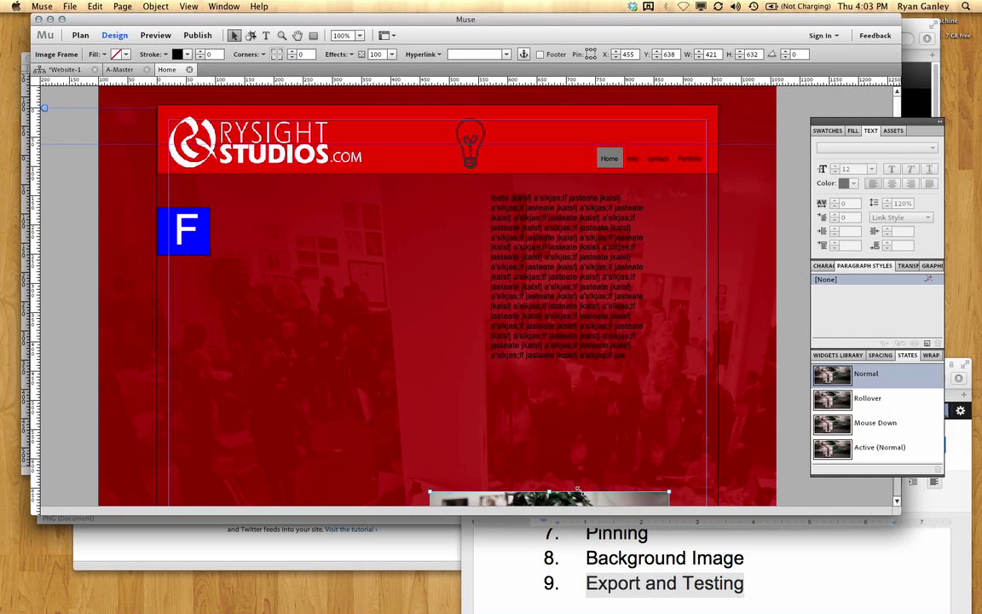
left_click_drag(546, 499, 345, 217)
left_click_drag(228, 210, 314, 319)
left_click_drag(387, 325, 368, 174)
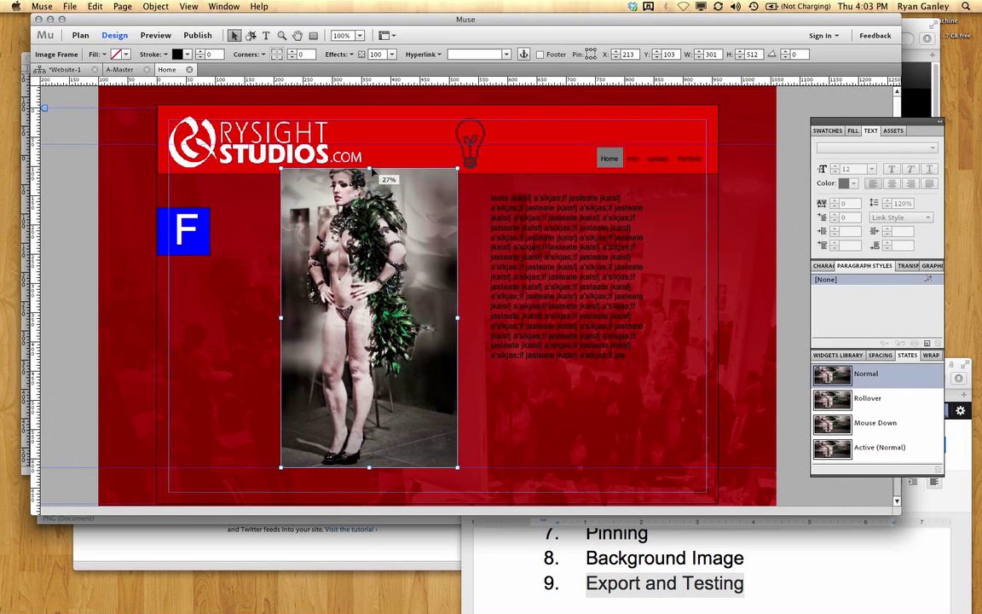
left_click_drag(338, 219, 378, 194)
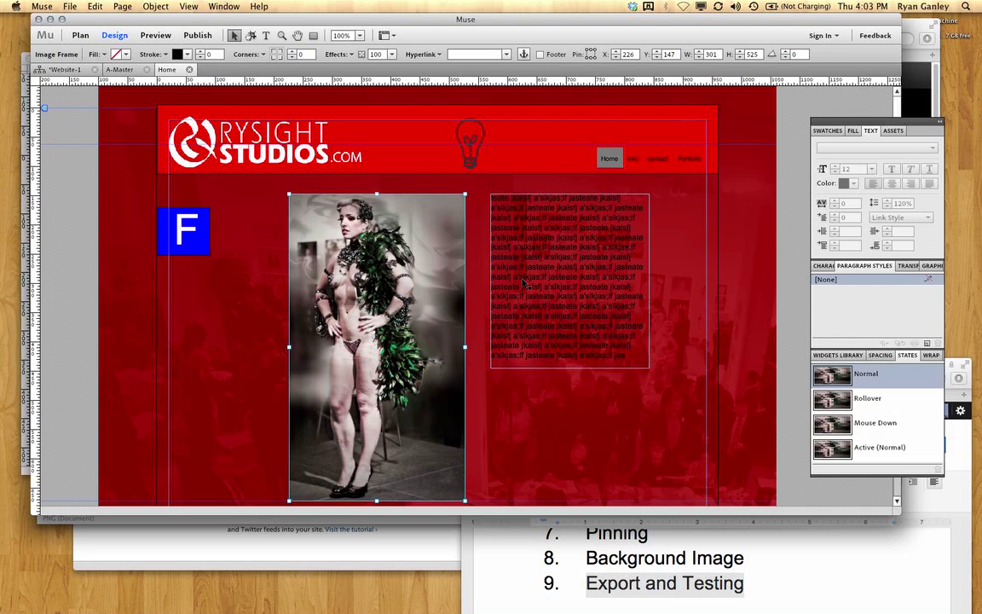
left_click(548, 278, "shift")
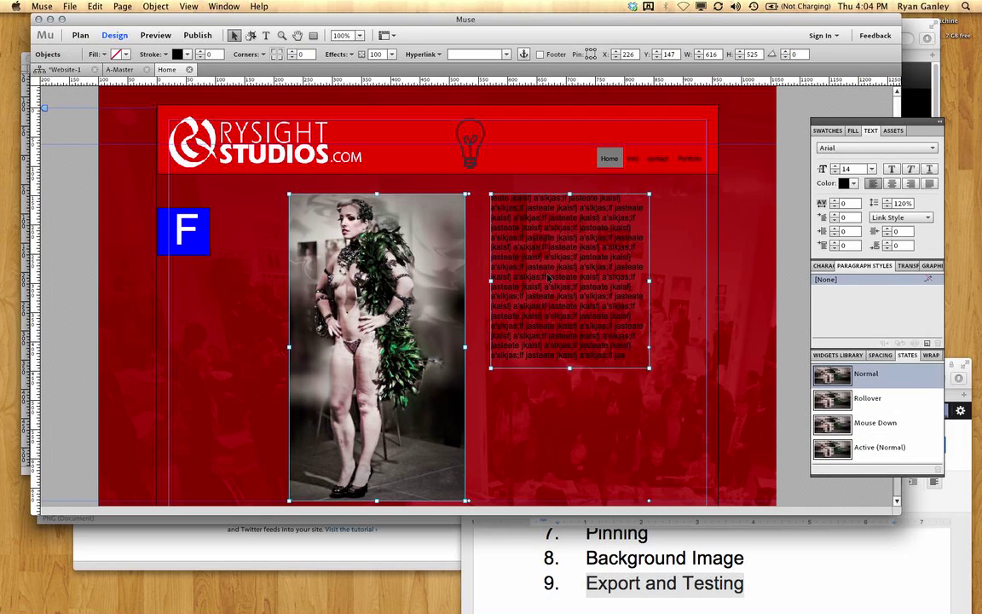
Step: Lower the text block beside the photo and add a 'HOME' heading at Arial 46 pt above it
left_click(429, 265)
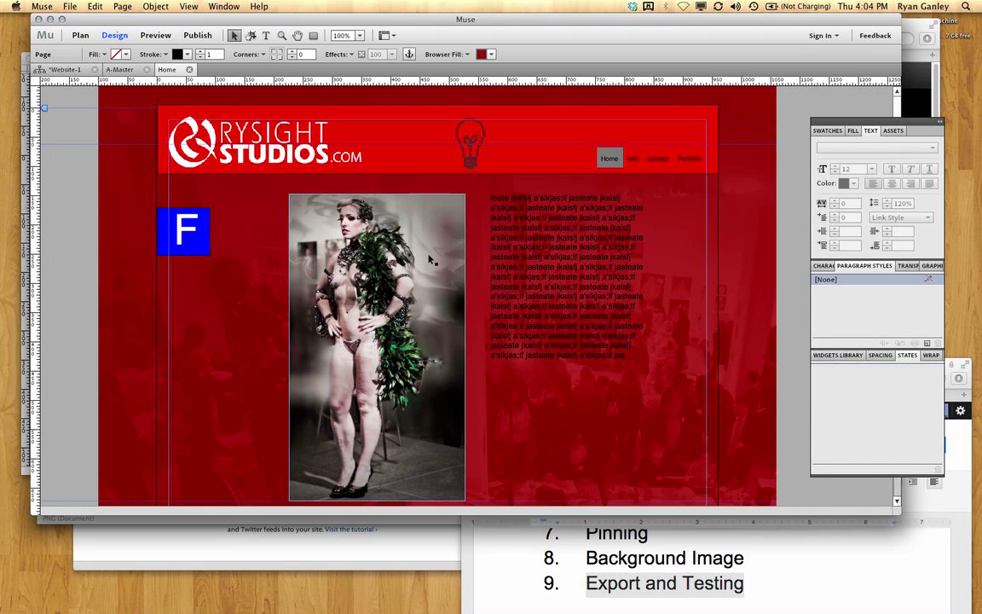
key("super+z")
key("super+z")
key("super+z")
key("super+z")
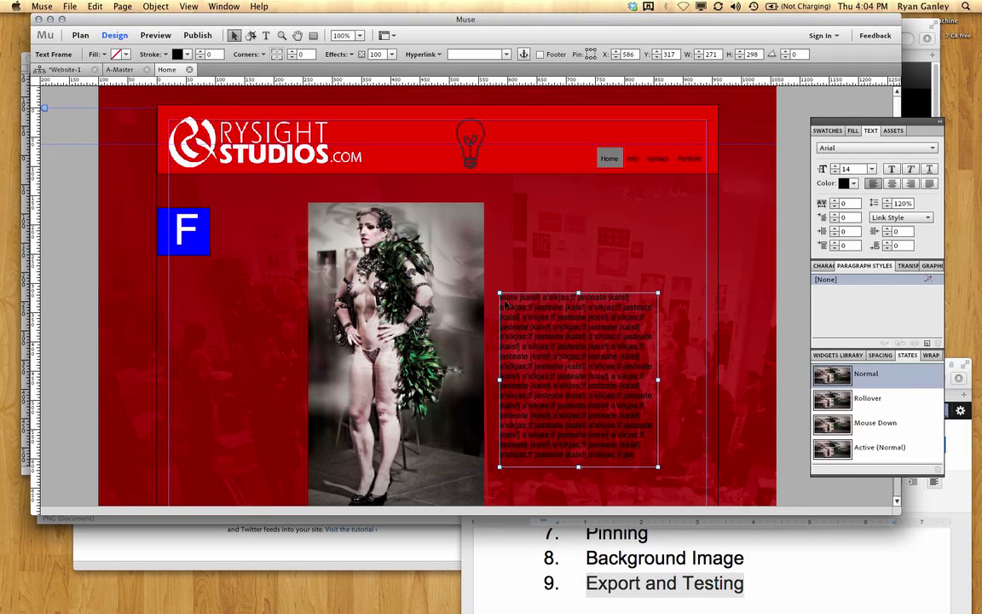
key("t")
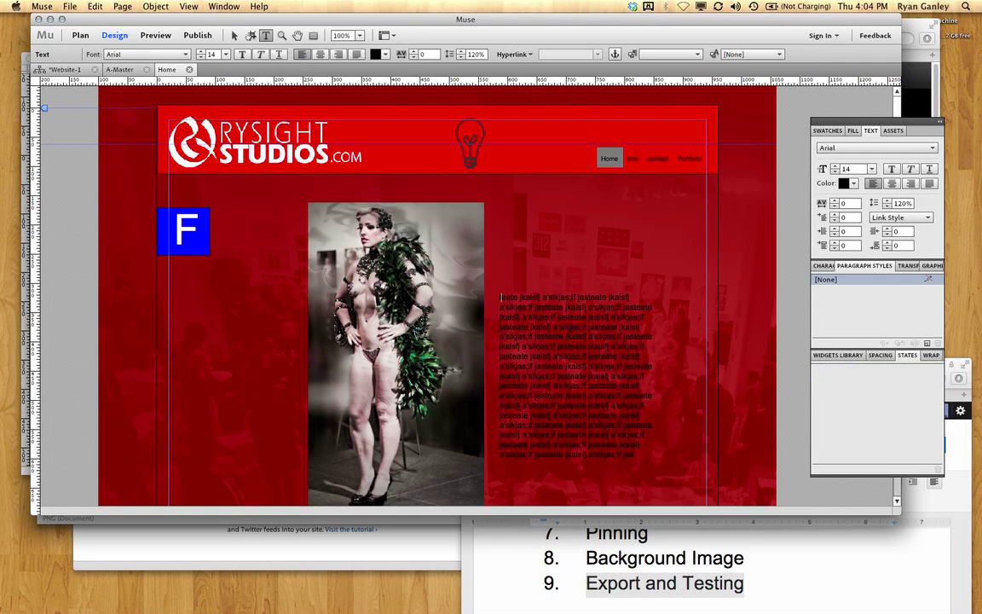
key("Return")
key("Return")
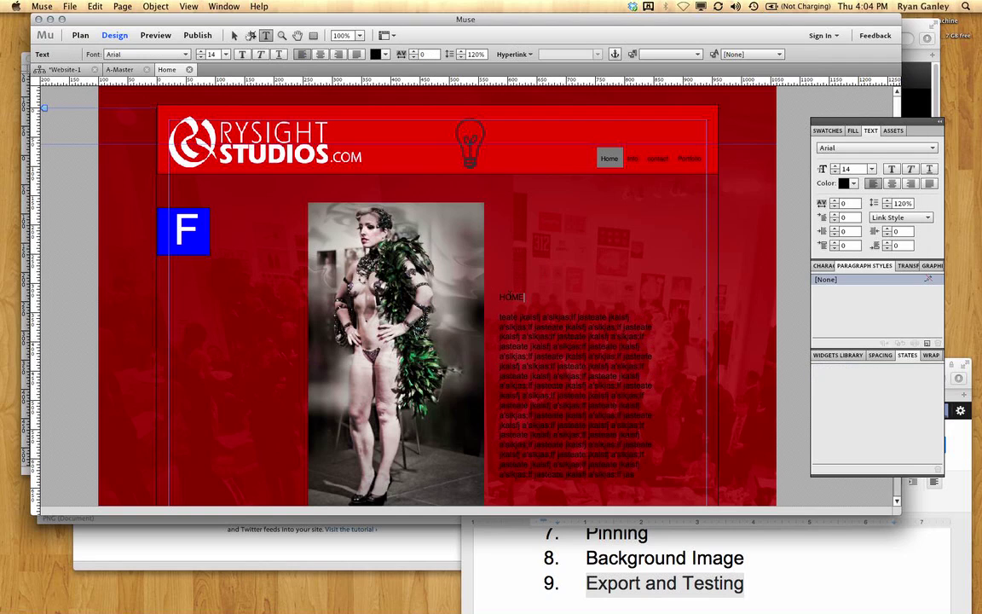
double_click(508, 297)
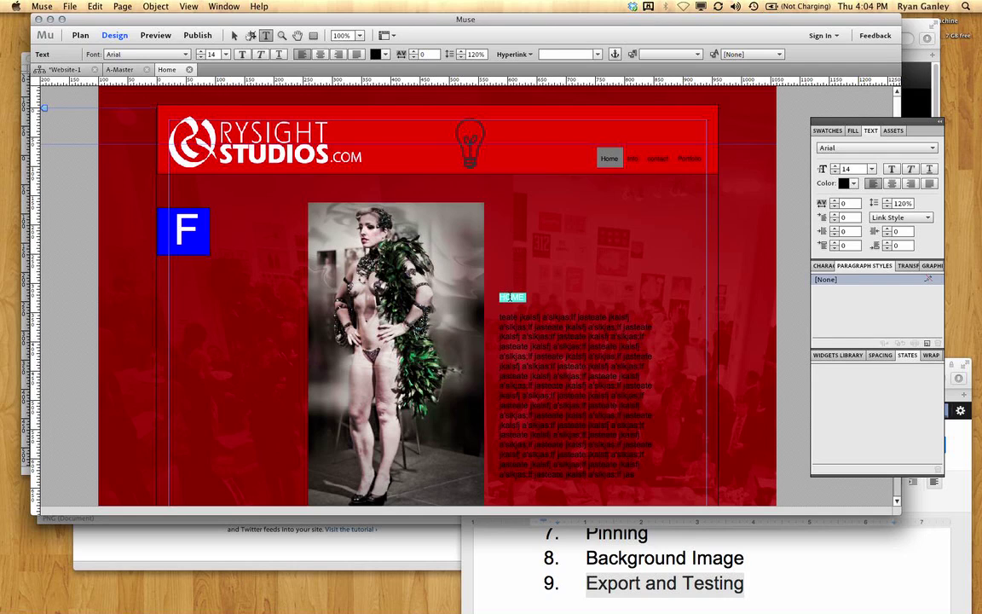
key("super+shift+period")
key("super+shift+period")
key("super+shift+period")
key("super+shift+period")
key("super+shift+period")
key("super+shift+period")
key("super+shift+period")
key("super+shift+period")
key("super+shift+period")
key("super+shift+period")
key("super+shift+period")
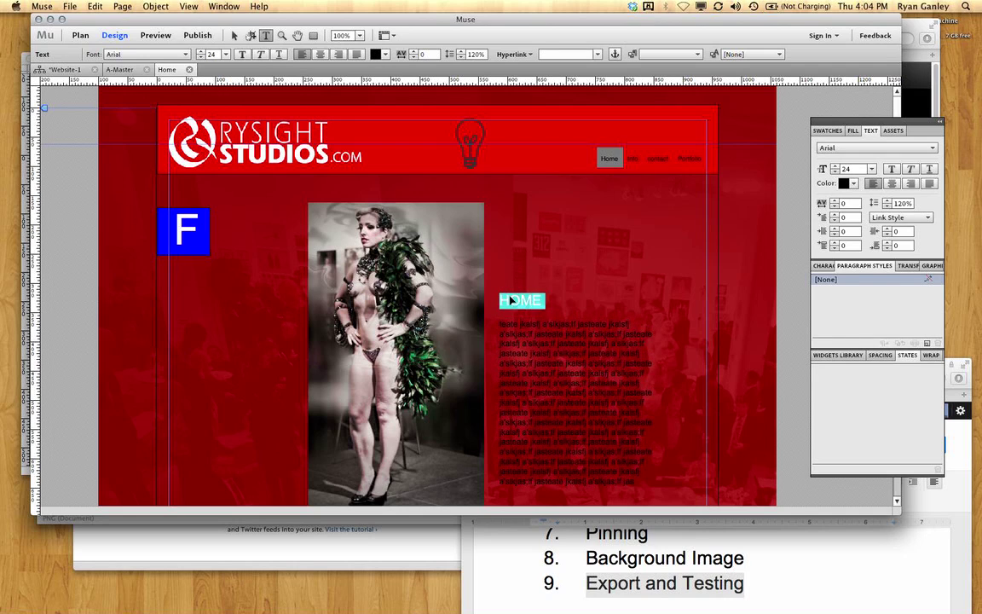
key("super+shift+period")
key("super+shift+period")
key("super+shift+period")
key("super+shift+period")
key("super+shift+period")
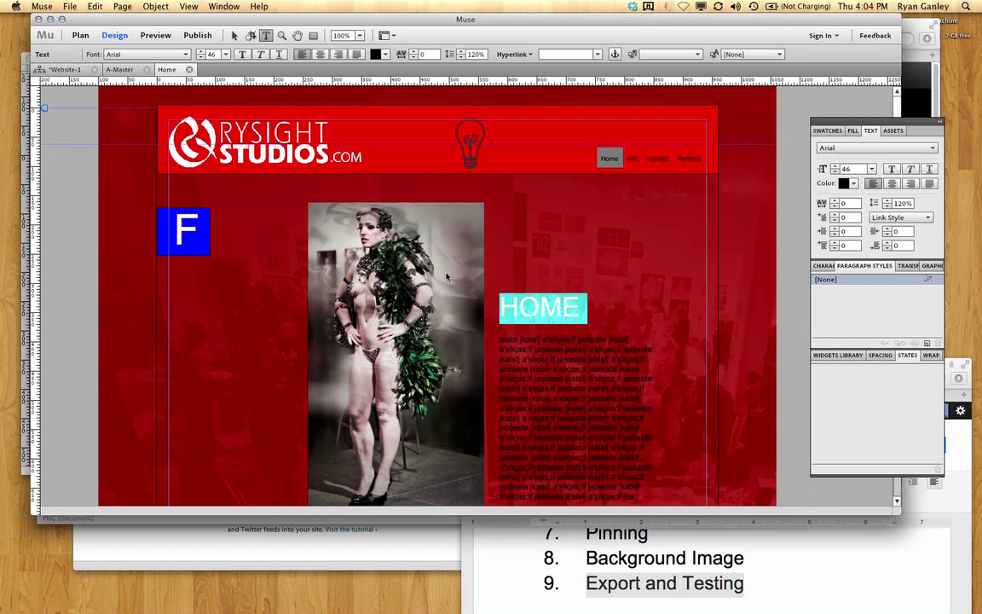
Step: Back on the Home page, select both the HOME text frame and the photo
left_click(64, 69)
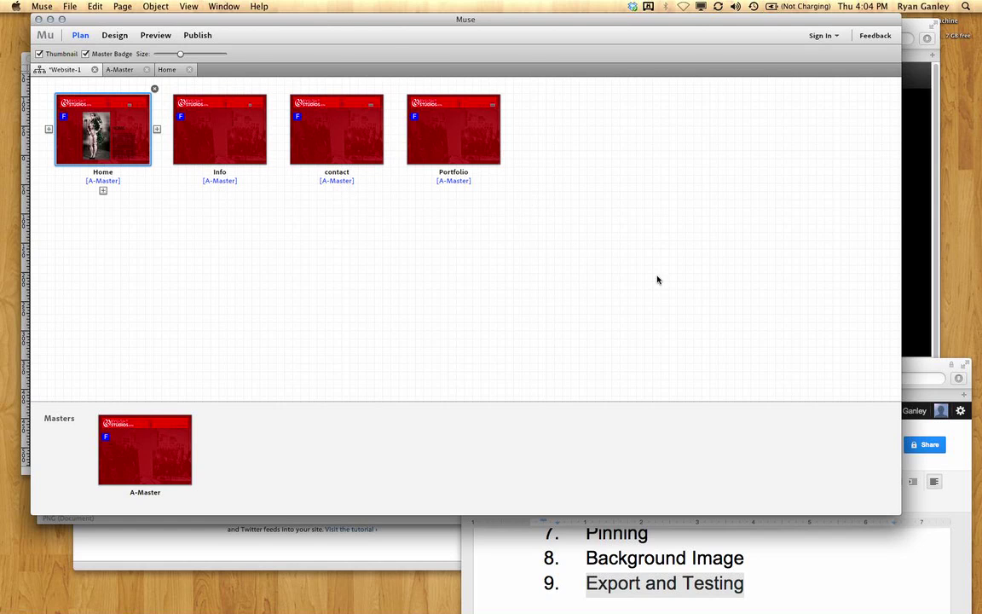
key("super+l")
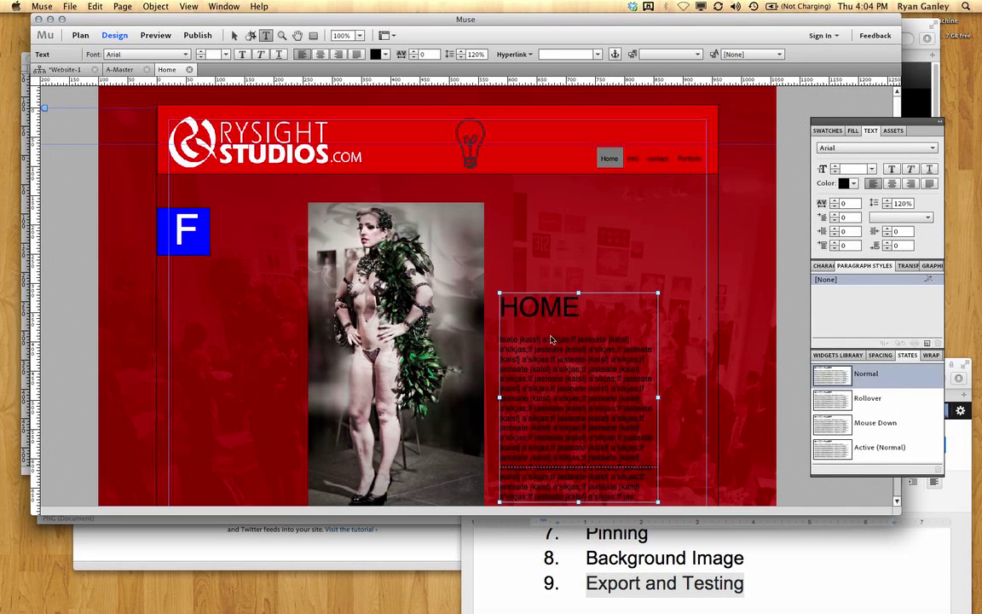
key("Escape")
left_click(235, 35)
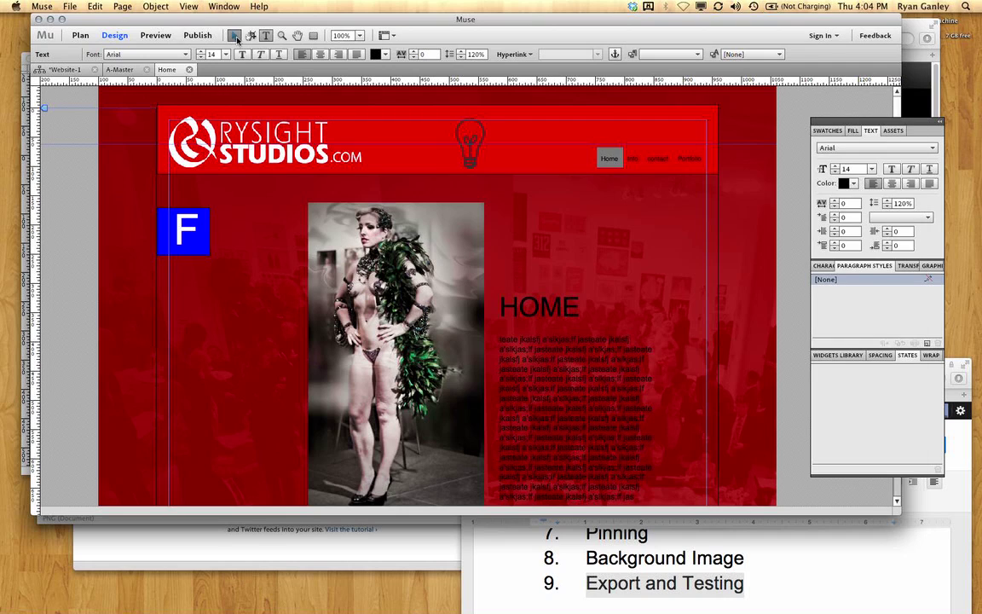
left_click(580, 401)
left_click(478, 341, "shift")
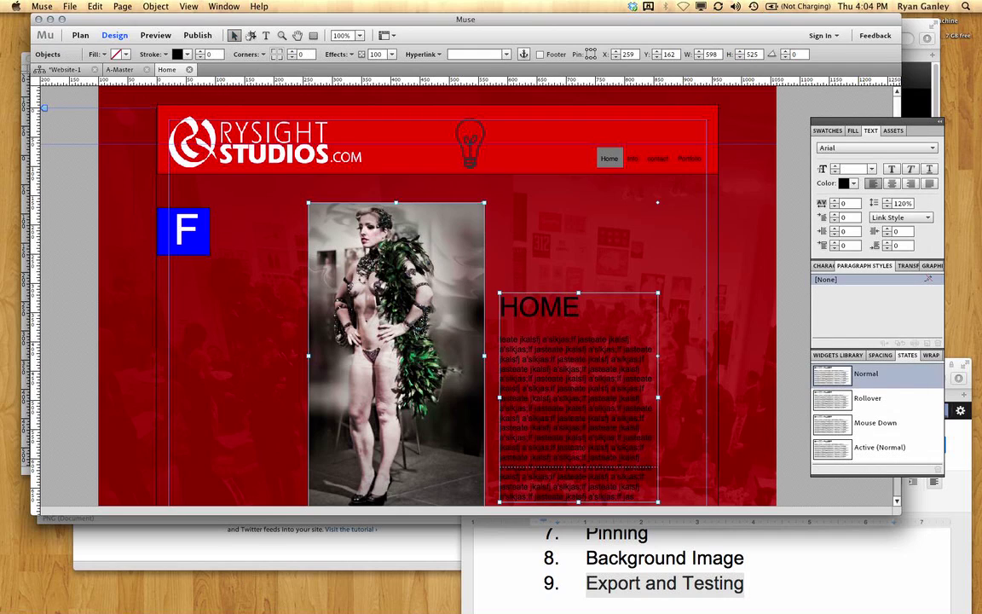
Step: Copy the photo and text frame with Edit > Copy and return to the site plan
left_click(95, 6)
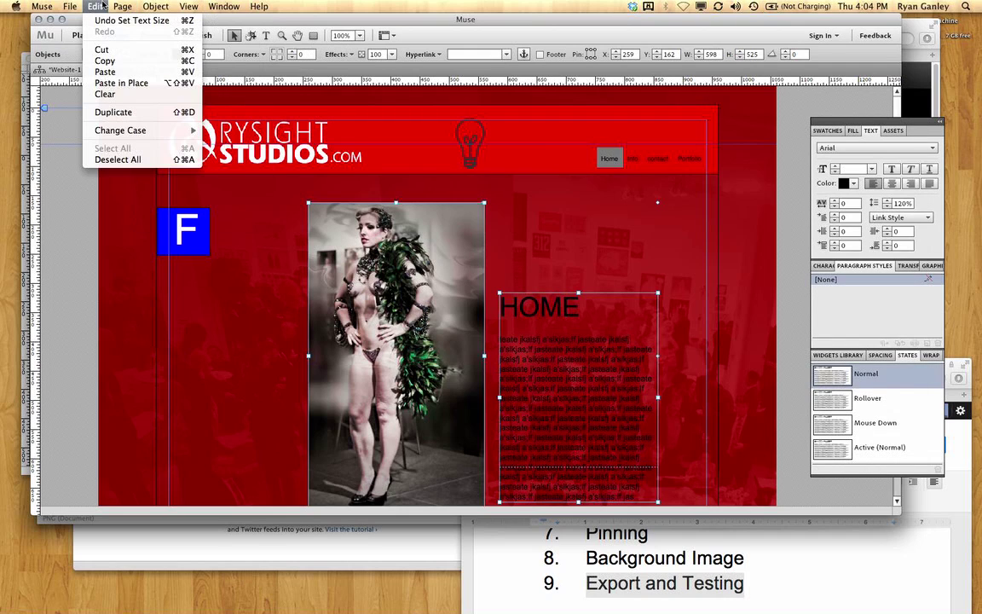
left_click(117, 62)
key("super+v")
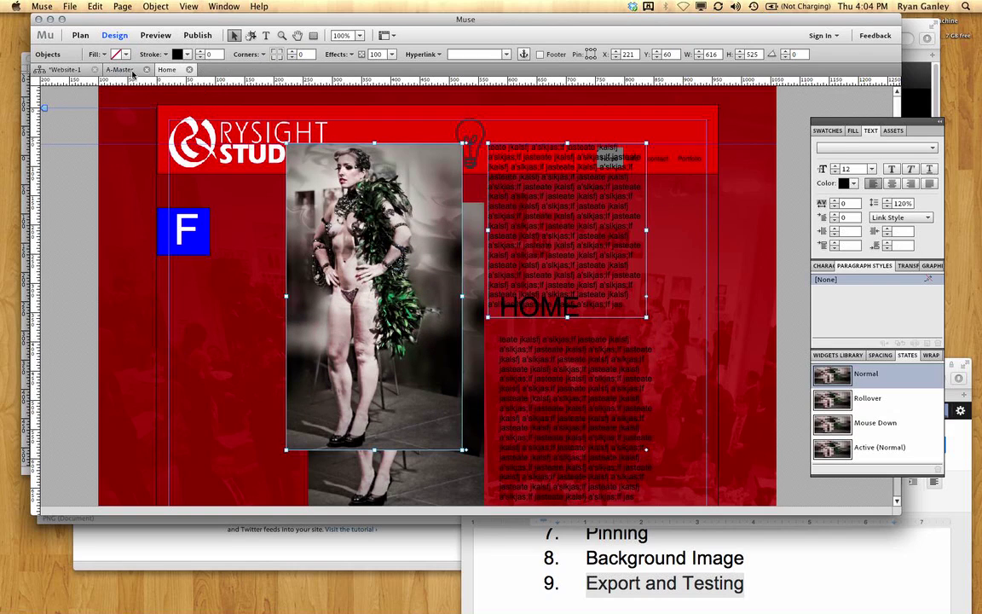
key("super+z")
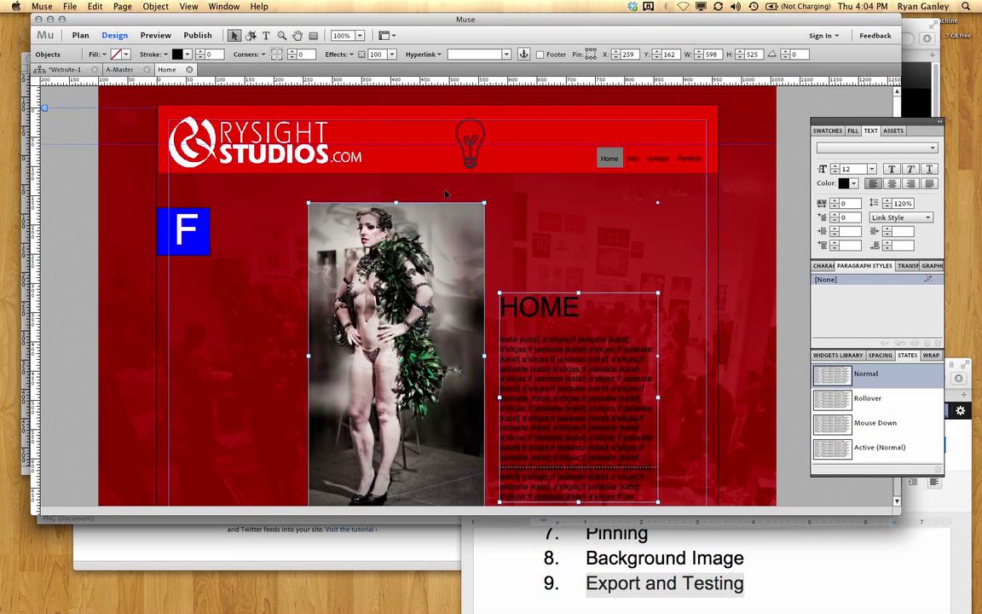
left_click(68, 6)
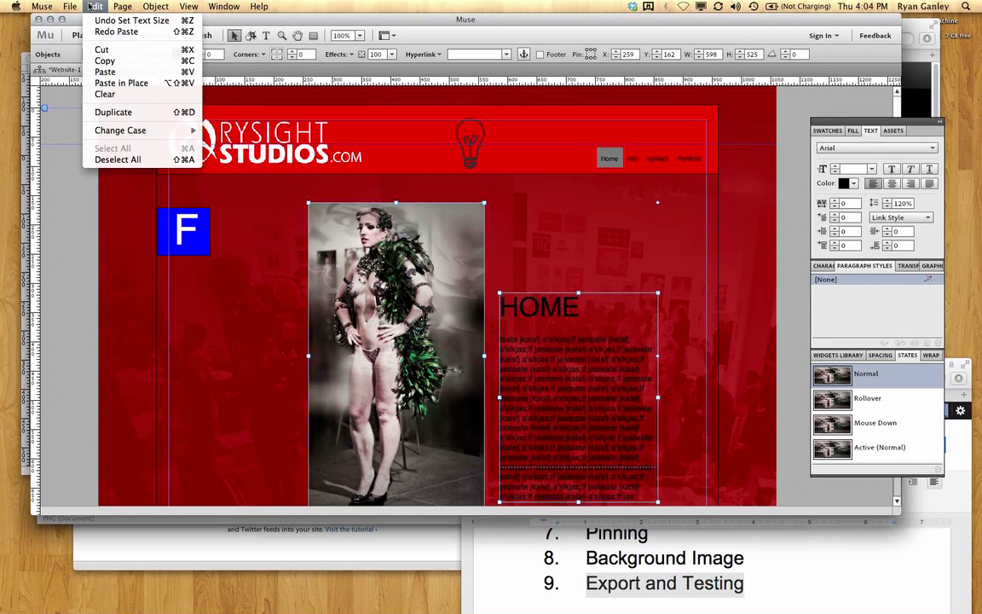
left_click(115, 66)
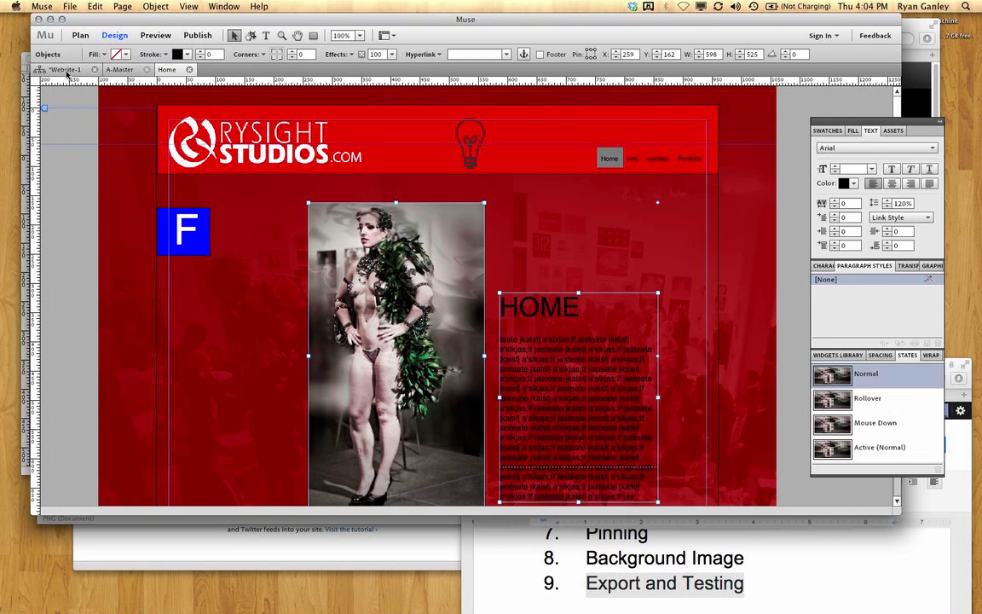
left_click(64, 69)
Step: Open the Info page and Paste in Place the copied photo and text
double_click(255, 129)
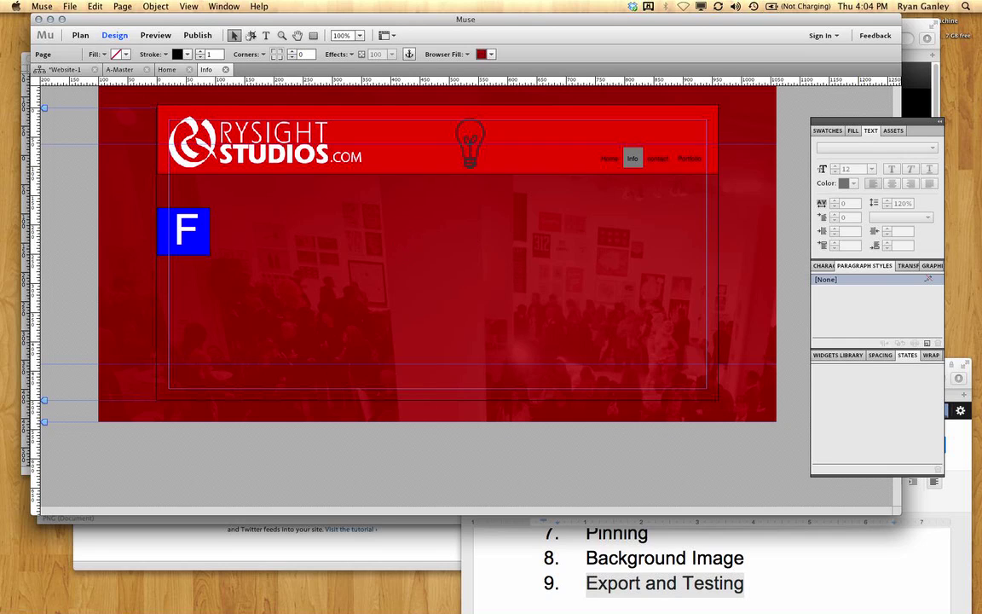
left_click(95, 6)
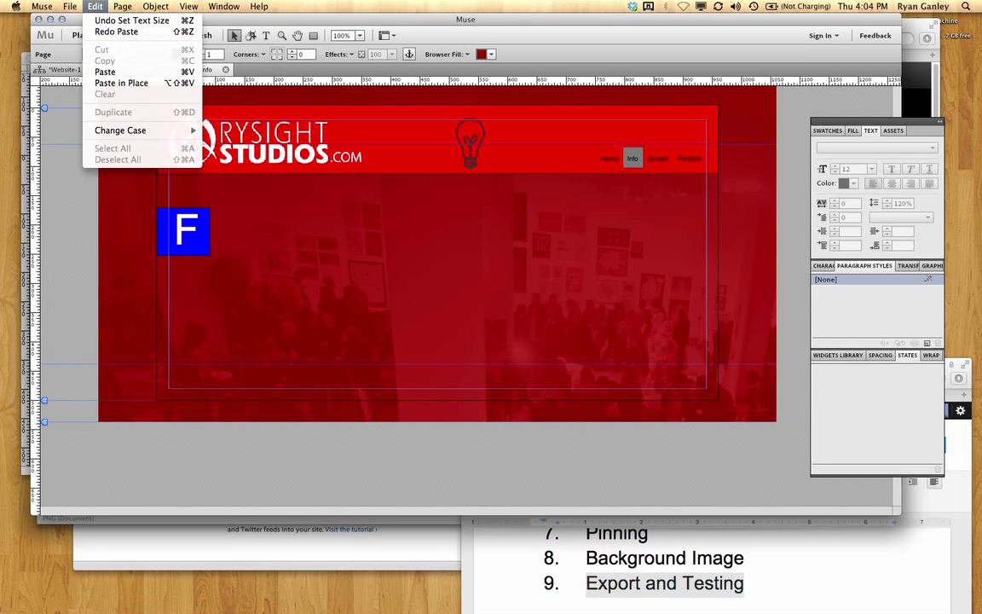
left_click(120, 84)
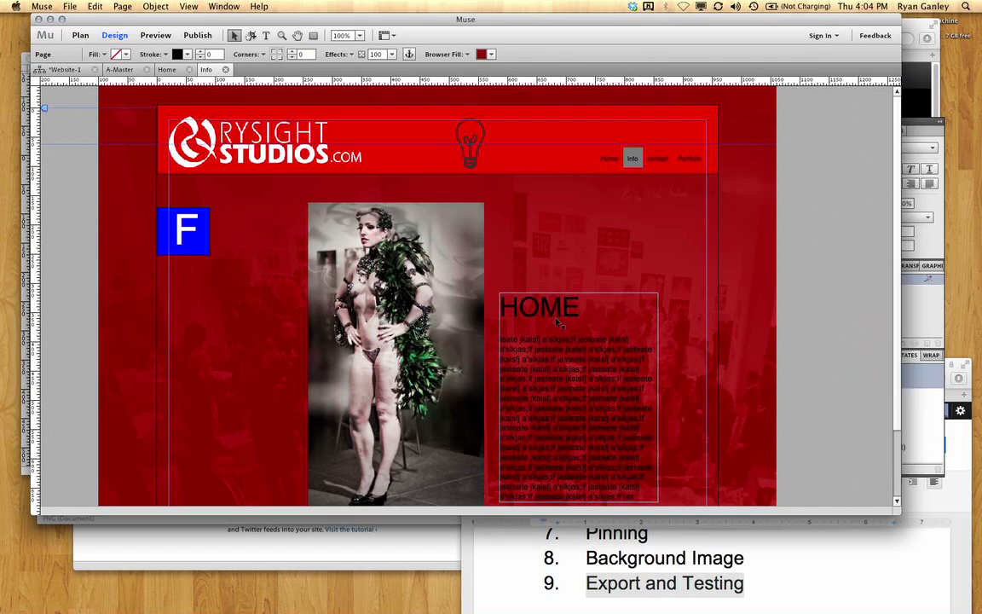
Step: Change the pasted heading from HOME to INFO
double_click(563, 307)
double_click(569, 307)
type("T")
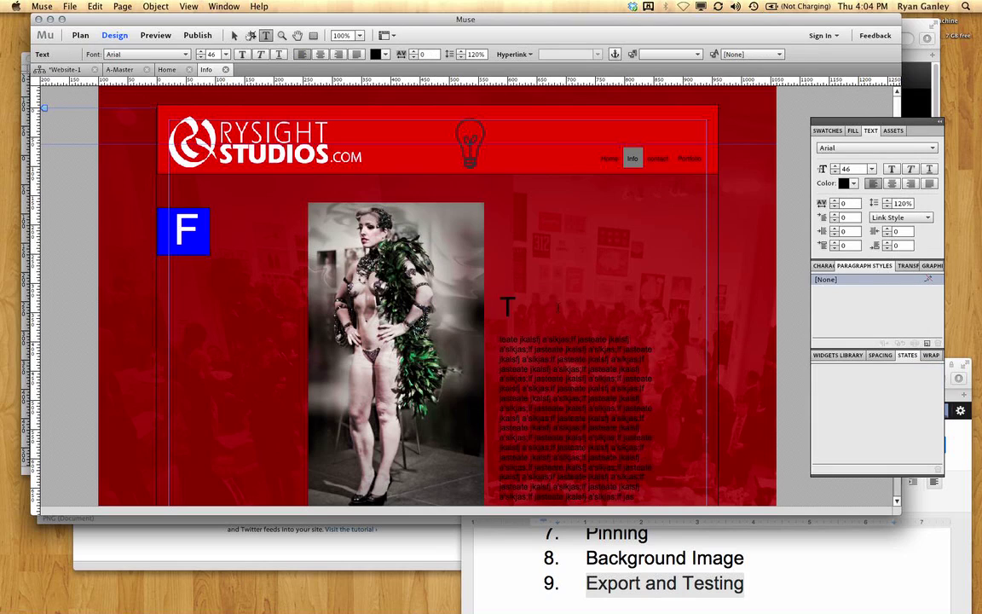
left_click_drag(558, 307, 501, 305)
type("INFO")
Step: Select the Info page photo and bring up the Import dialog to replace it
left_click(234, 35)
left_click(377, 283)
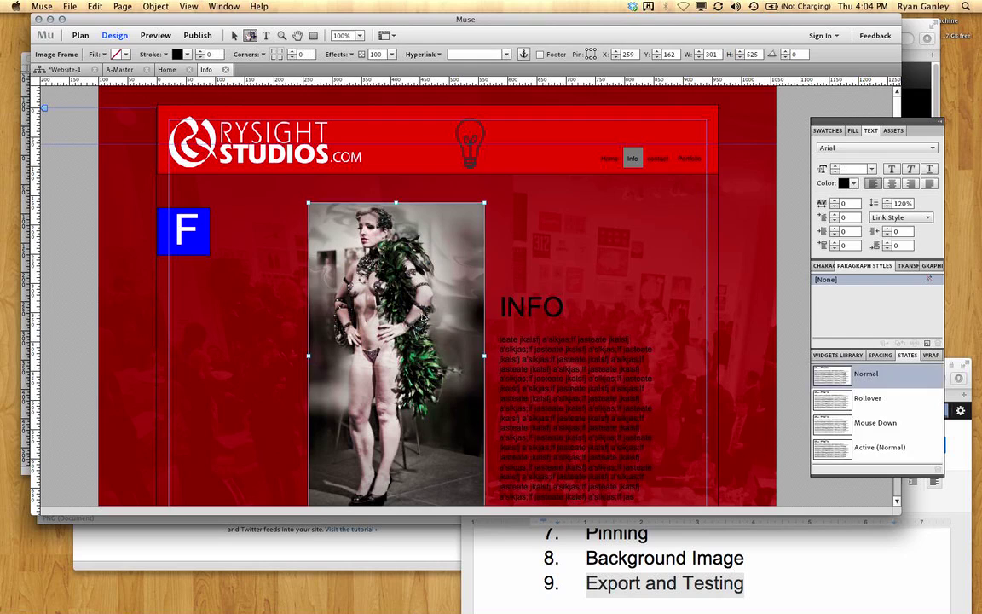
key("super+d")
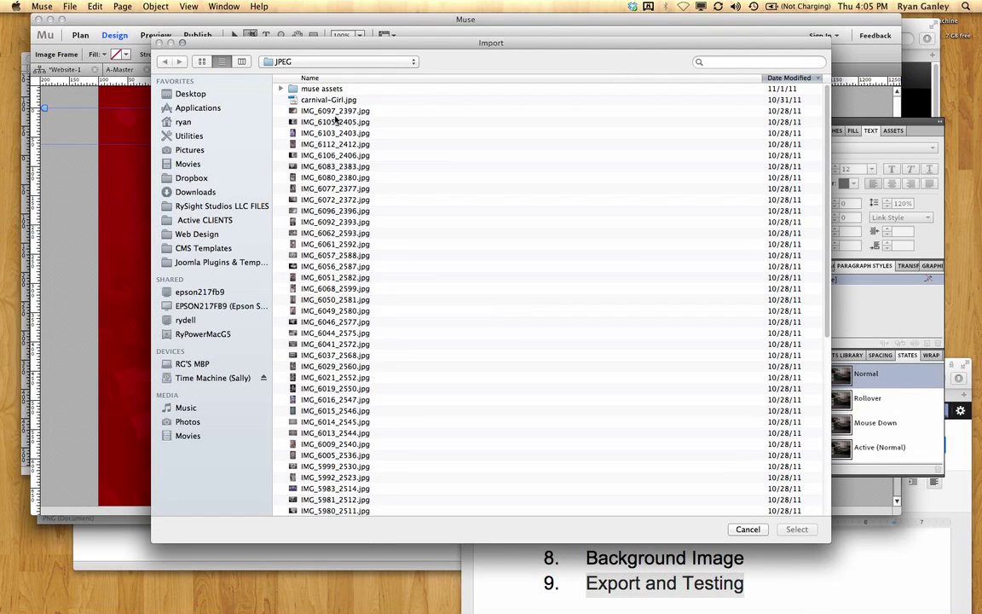
Step: Place carnival-Girl.jpg at about 415×276, delete the old portrait, and move it beside INFO
double_click(314, 100)
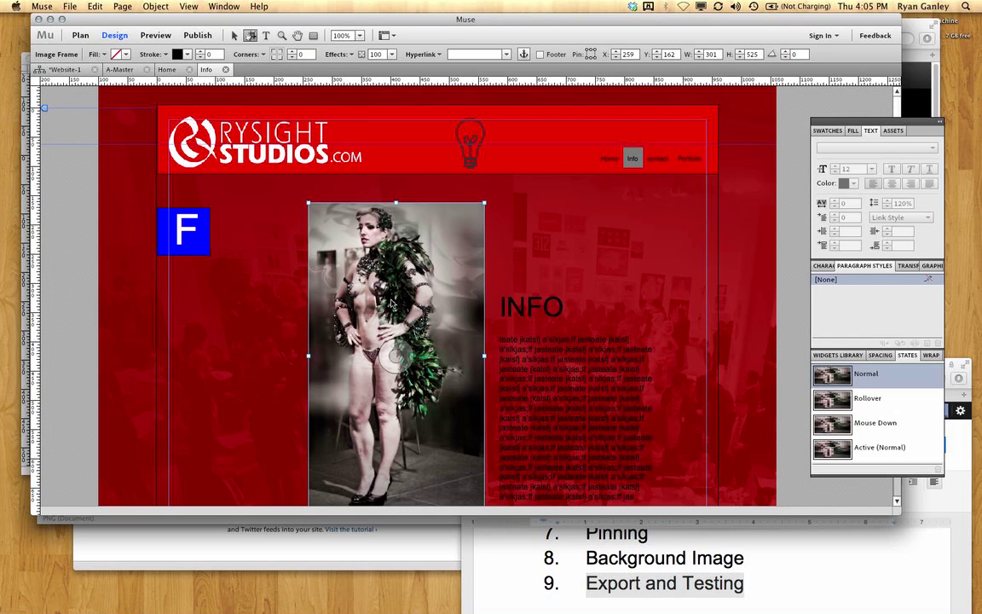
left_click(351, 258)
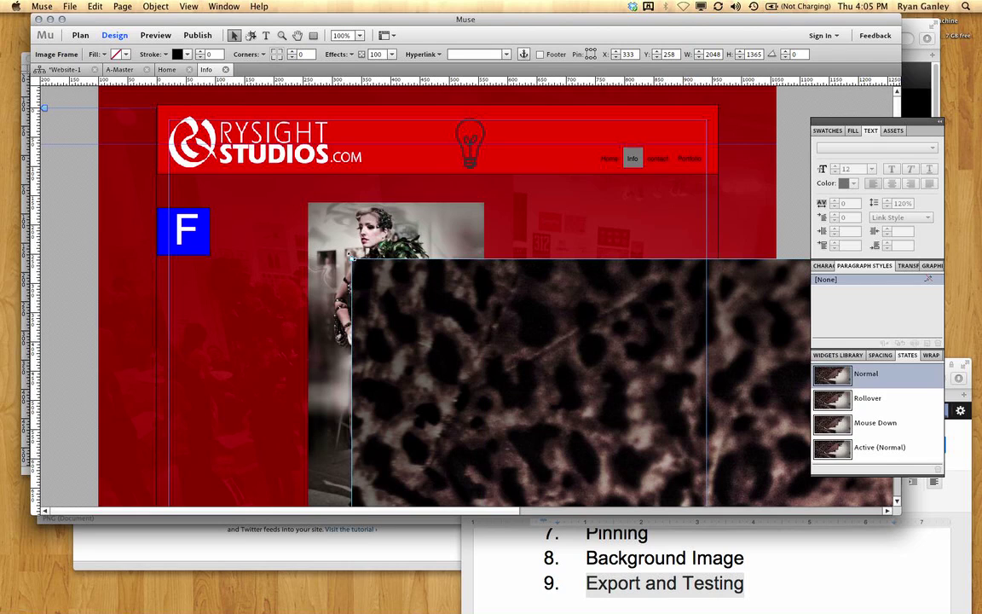
left_click_drag(351, 257, 544, 359)
left_click_drag(315, 255, 432, 279)
left_click(312, 229)
key("Delete")
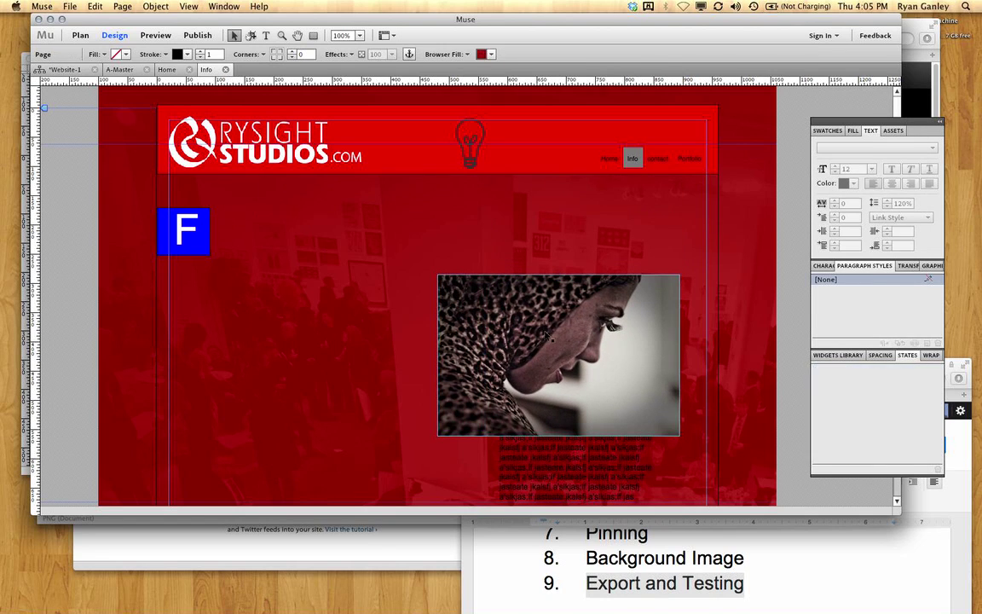
left_click_drag(547, 336, 355, 305)
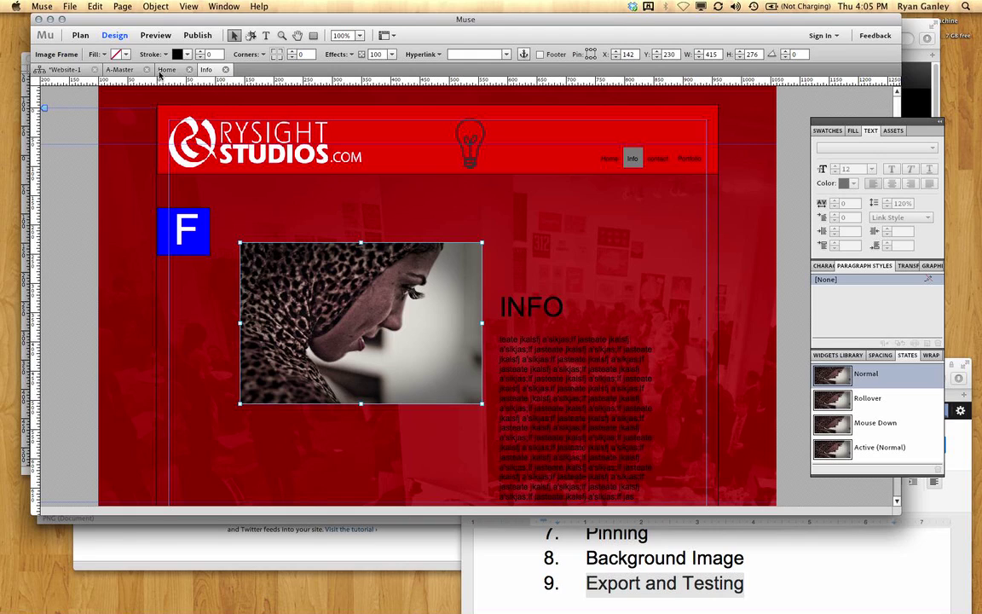
Step: Return to the site plan, start Publish, then cancel the Business Catalyst sign-in
left_click(67, 69)
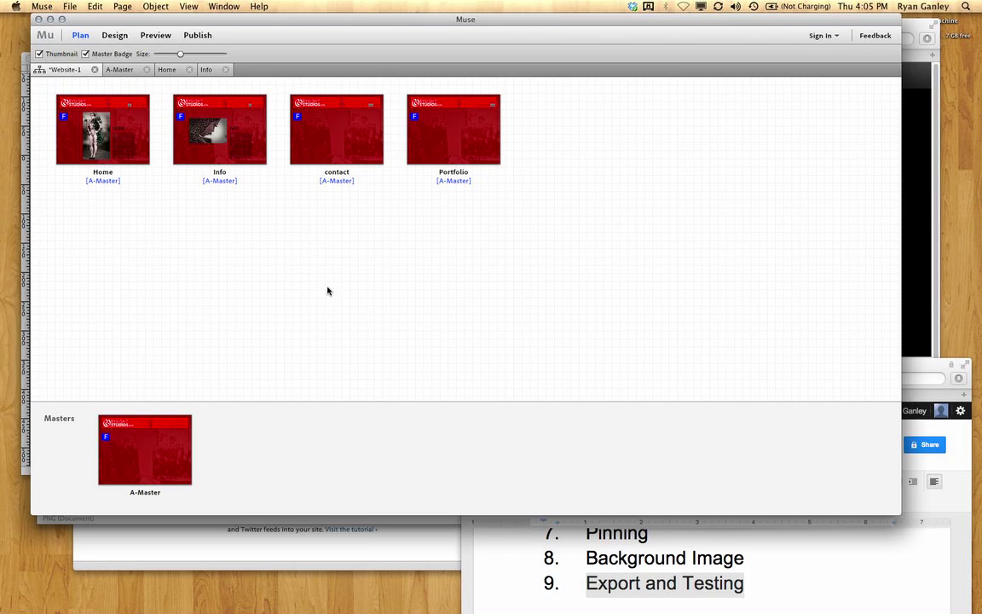
left_click(756, 533)
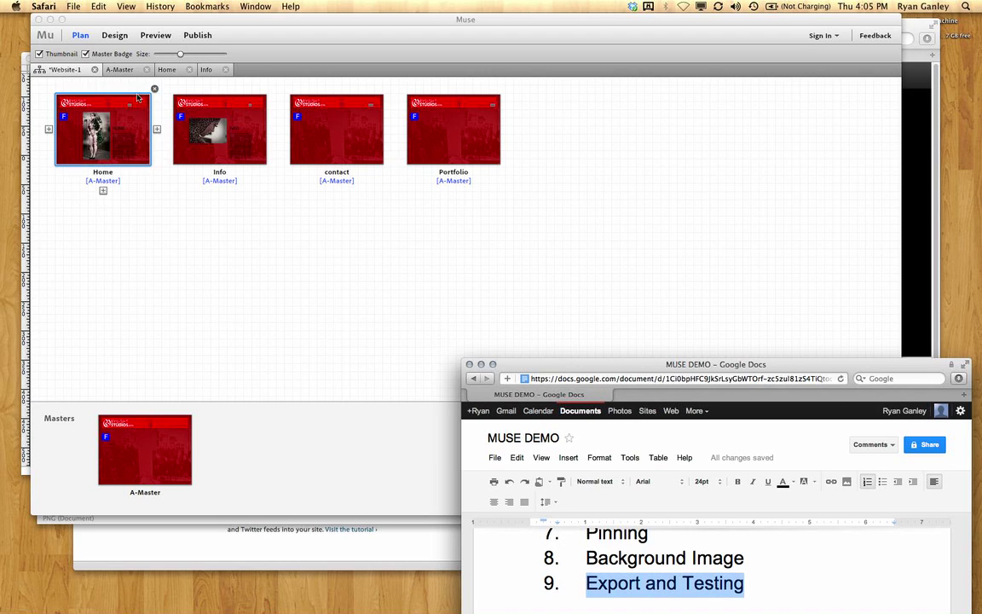
left_click(220, 128)
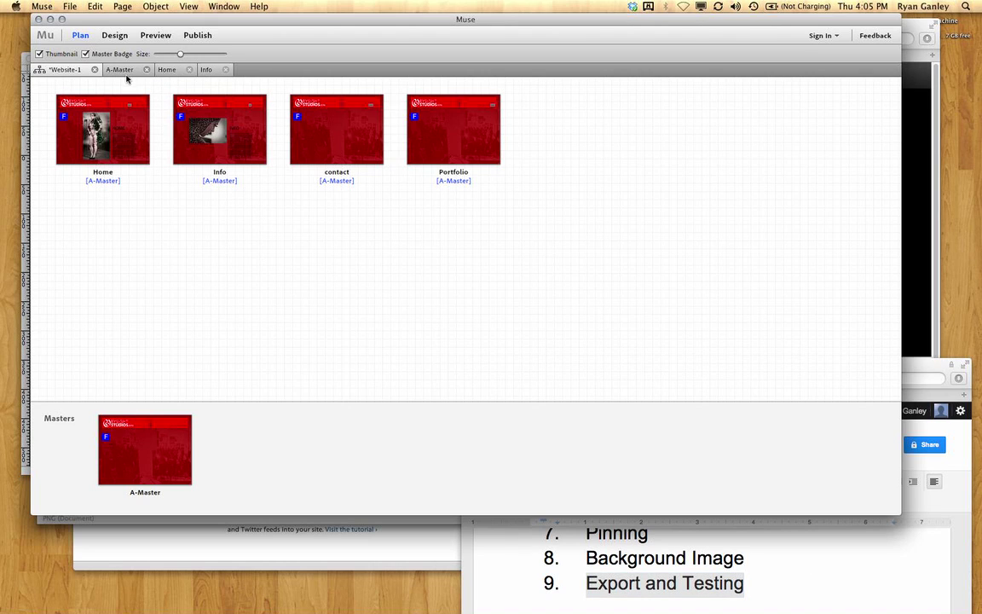
left_click(198, 36)
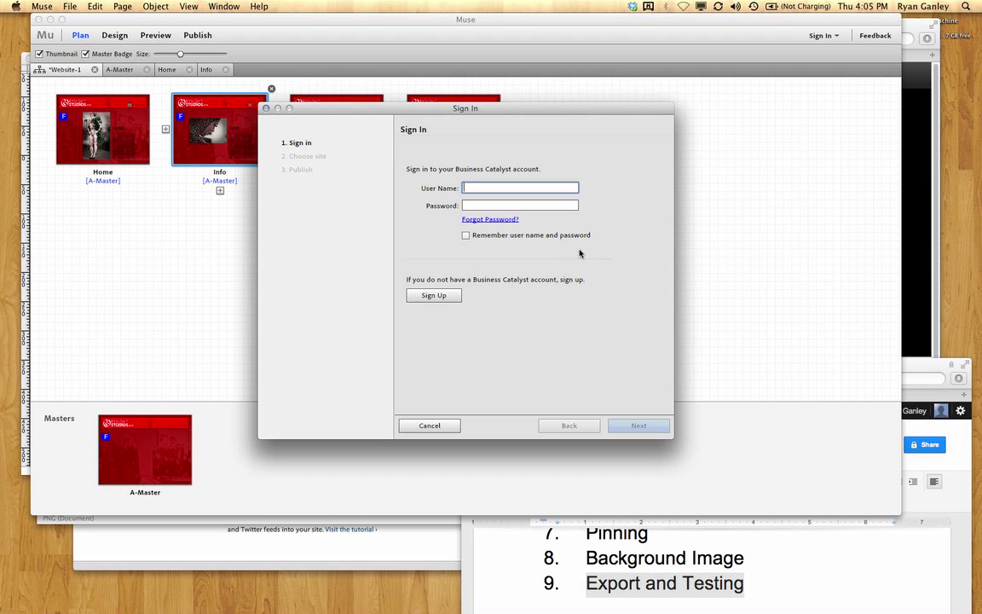
left_click(436, 427)
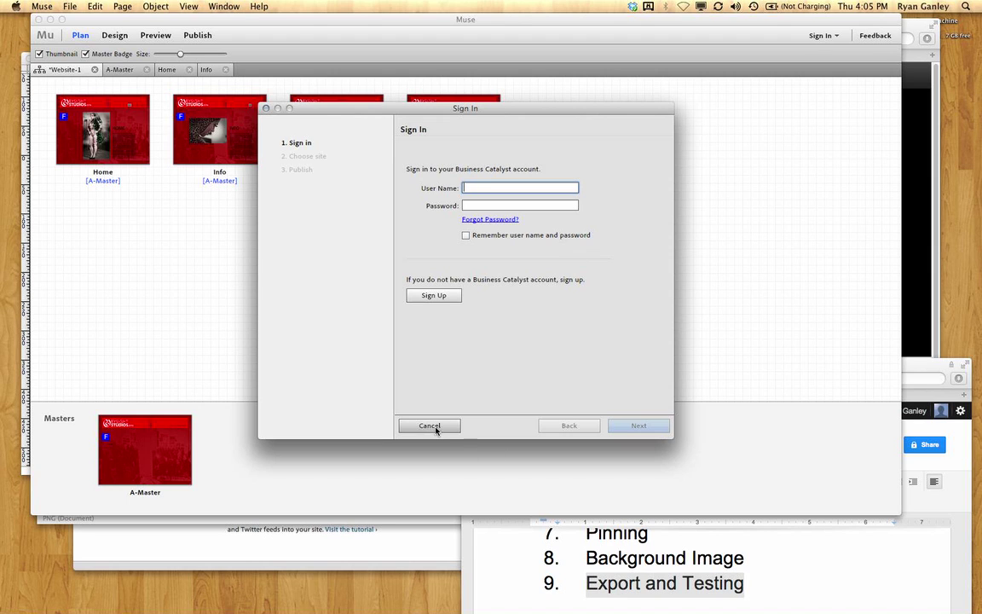
Step: Export the site as HTML to the MuseExport folder and view index.html in Safari
left_click(39, 7)
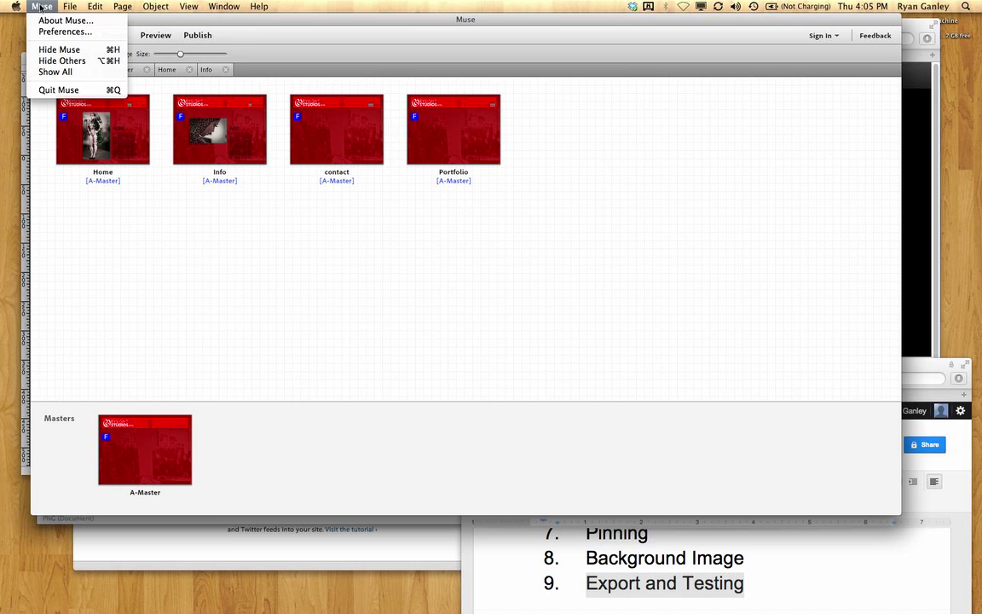
mouse_move(71, 7)
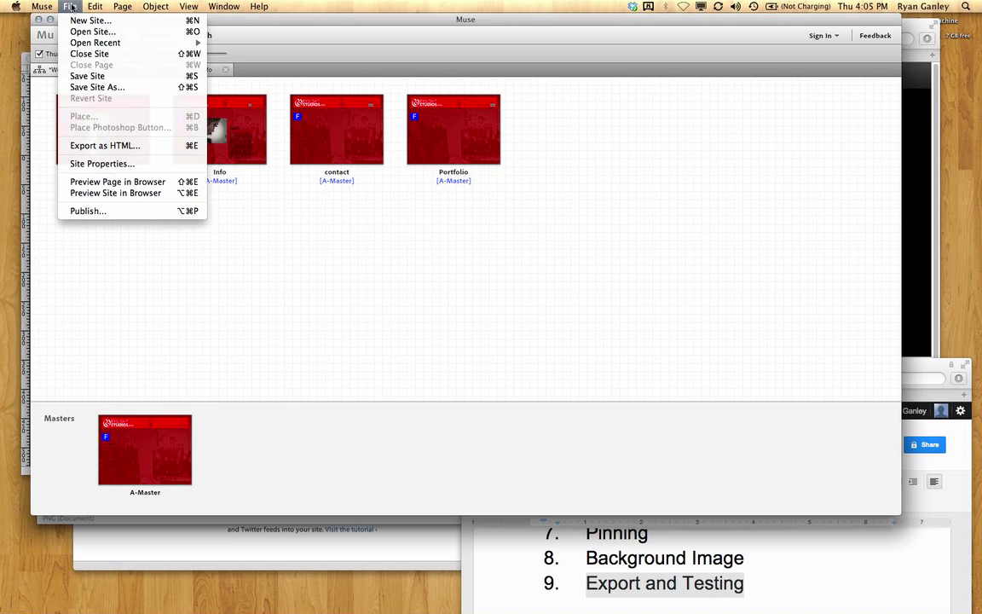
left_click(94, 145)
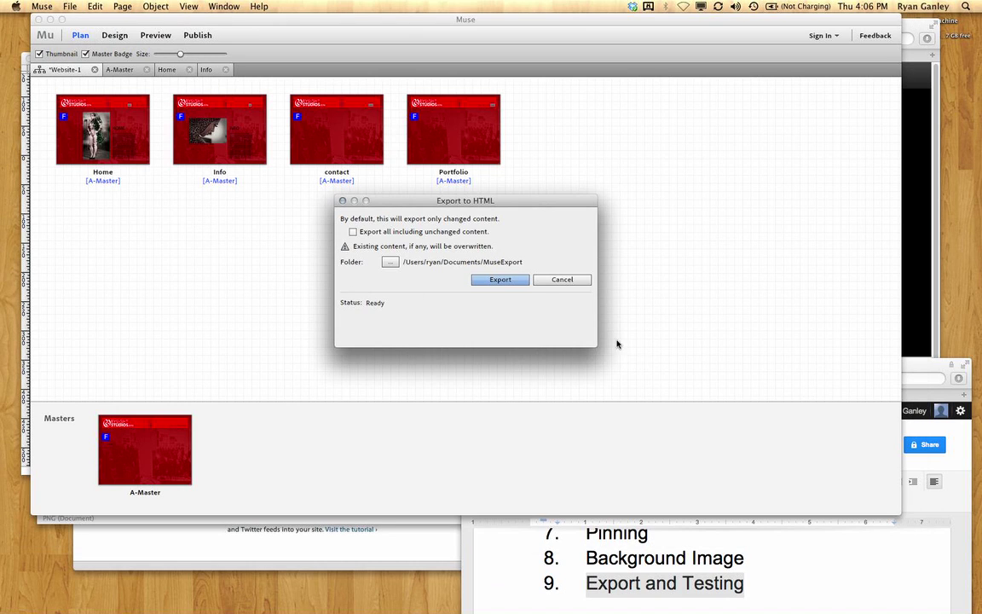
left_click(499, 280)
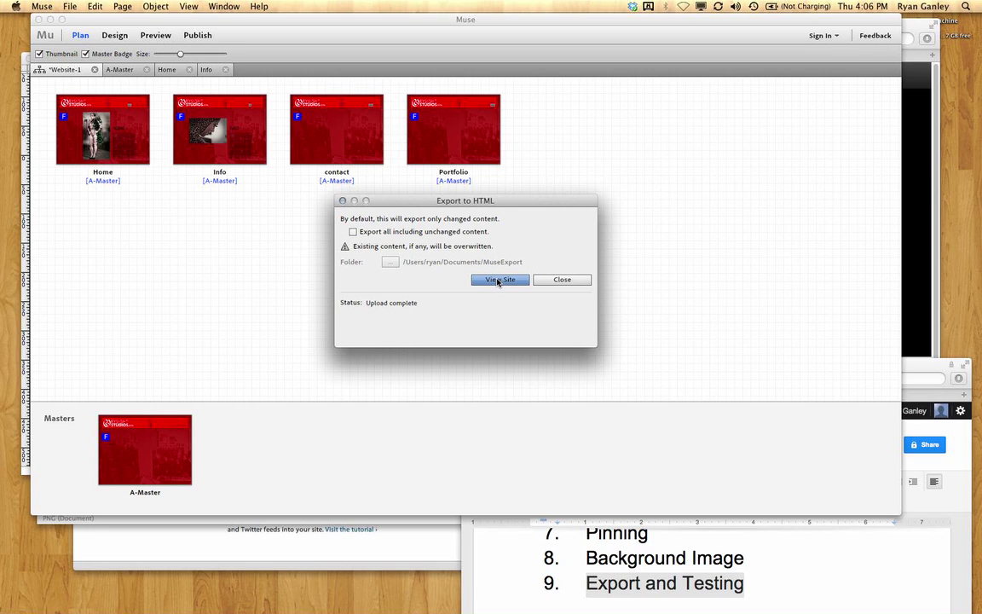
left_click(501, 281)
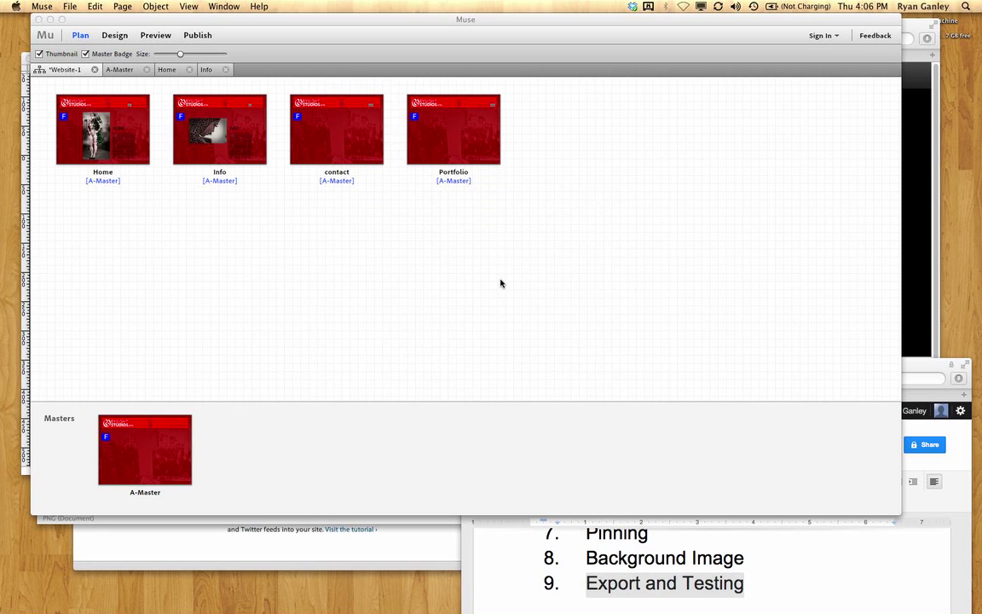
Step: Enlarge Safari, browse the exported Home, contact and Info pages, then return to the MUSE DEMO tab
left_click_drag(724, 370, 324, 32)
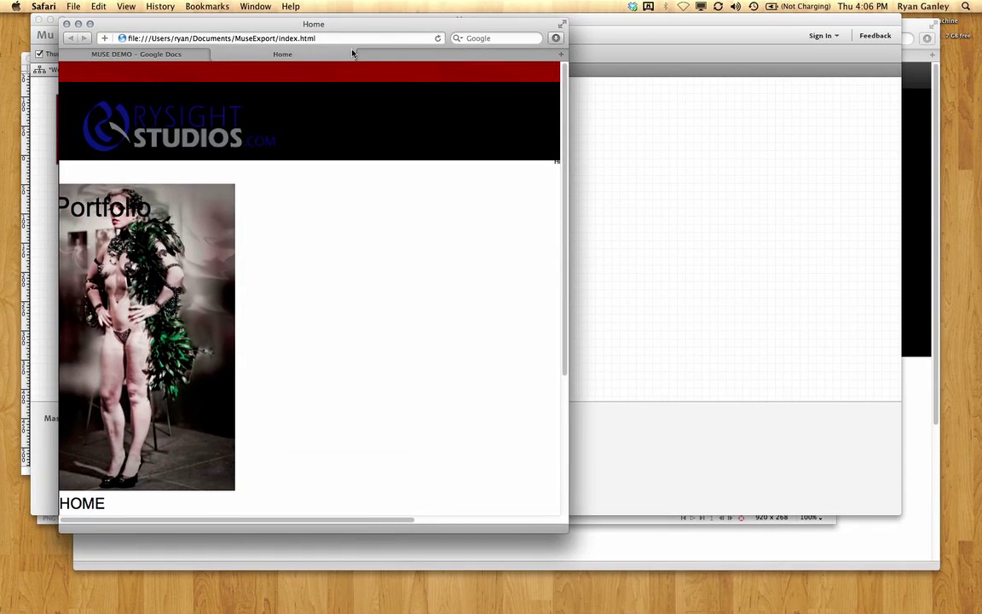
left_click_drag(571, 533, 912, 569)
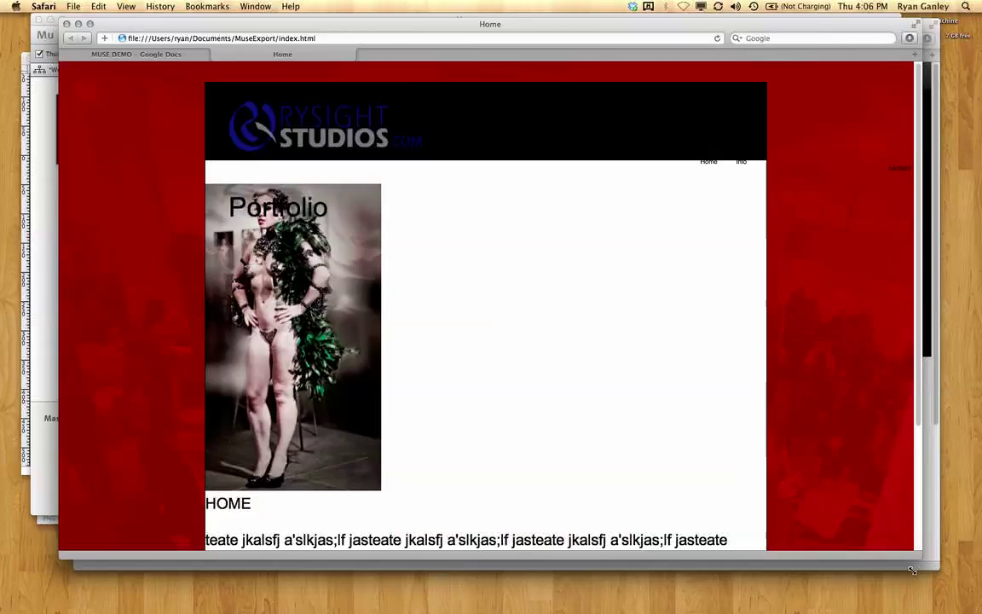
scroll(568, 333, "down", 3)
scroll(579, 335, "up", 3)
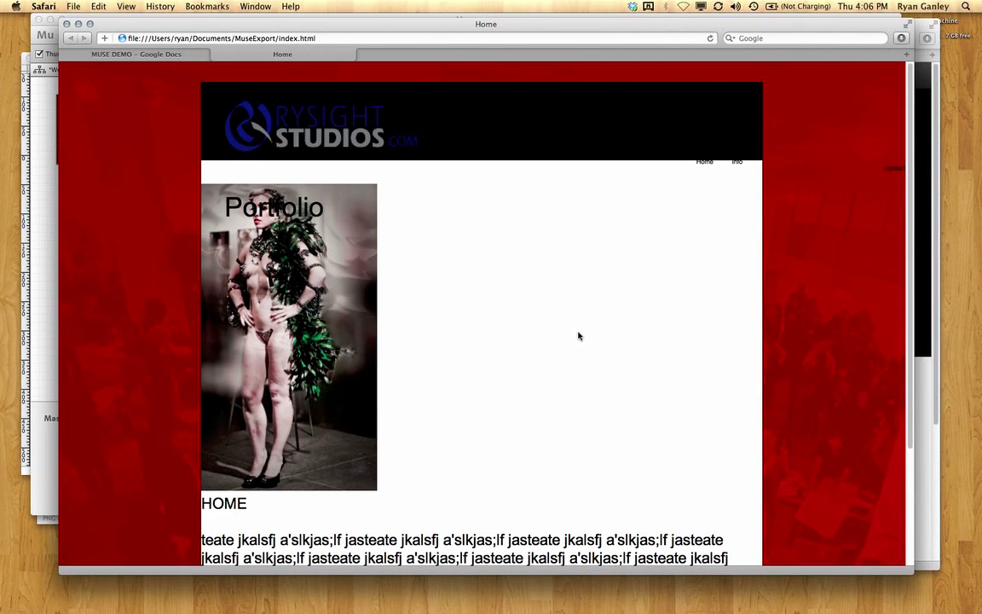
left_click(704, 162)
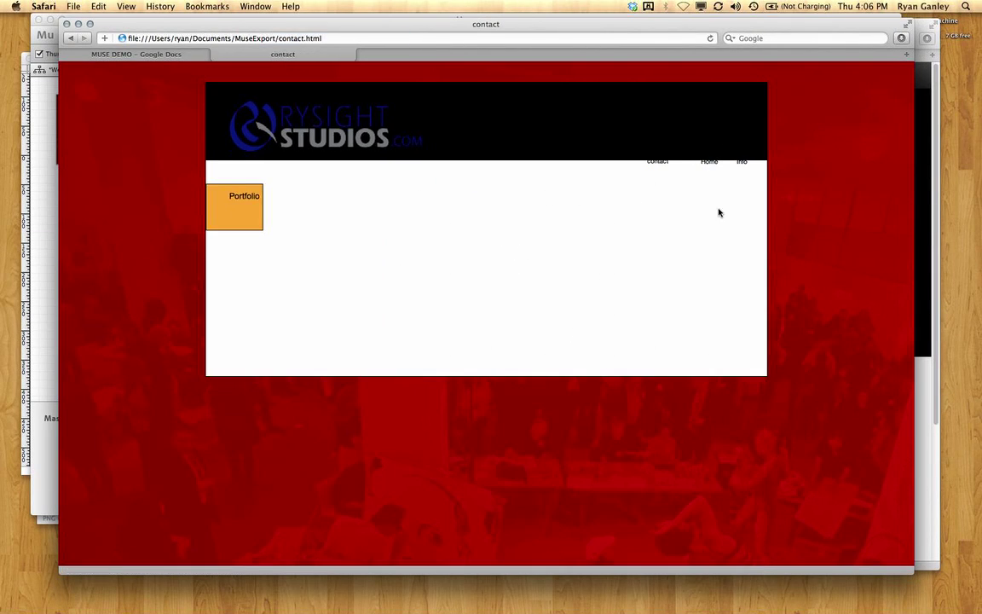
left_click(739, 162)
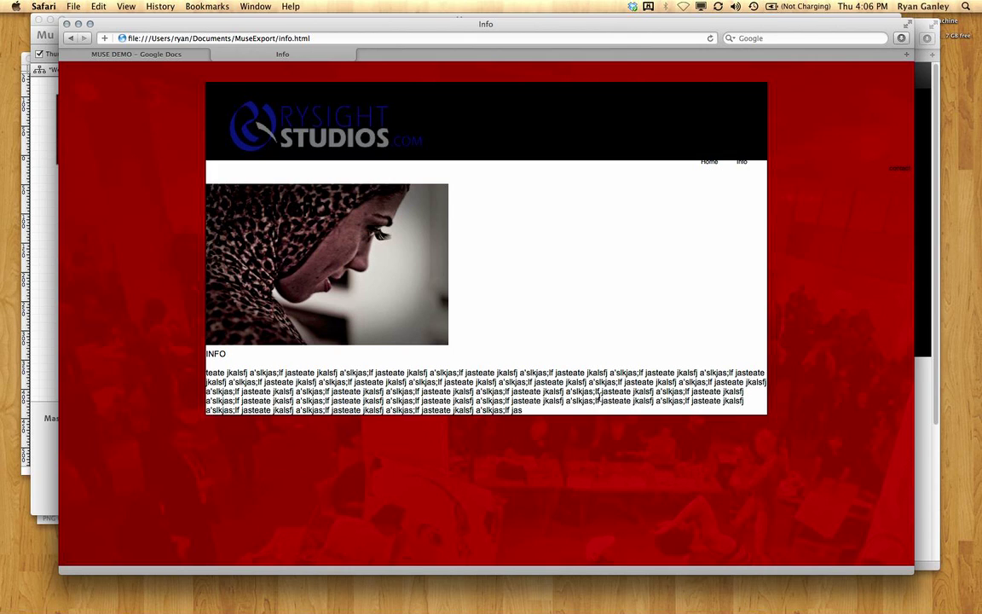
left_click(72, 53)
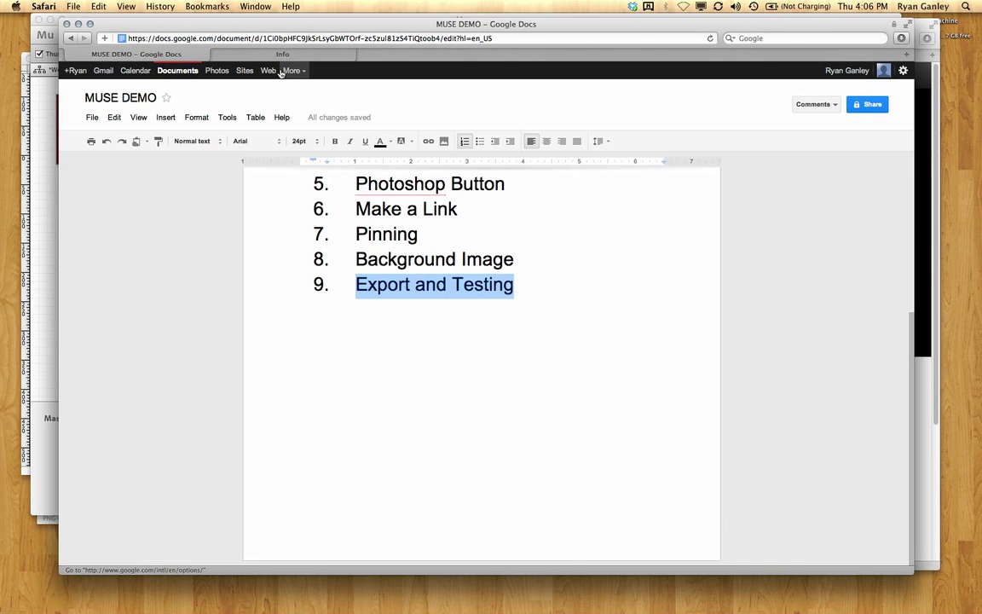
Step: Bring the Muse site plan with Home, Info, contact and Portfolio pages to the front
left_click(48, 229)
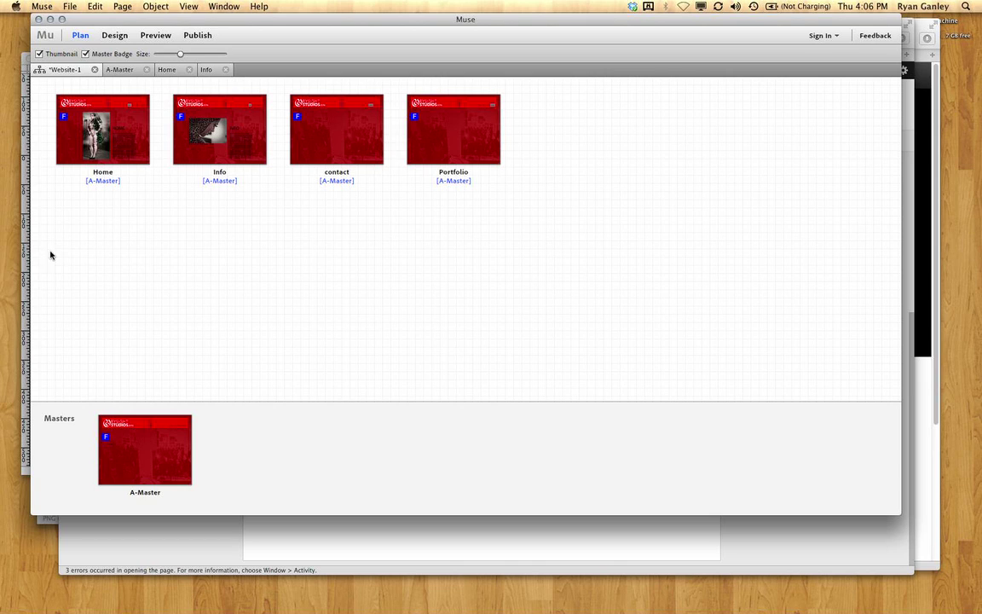